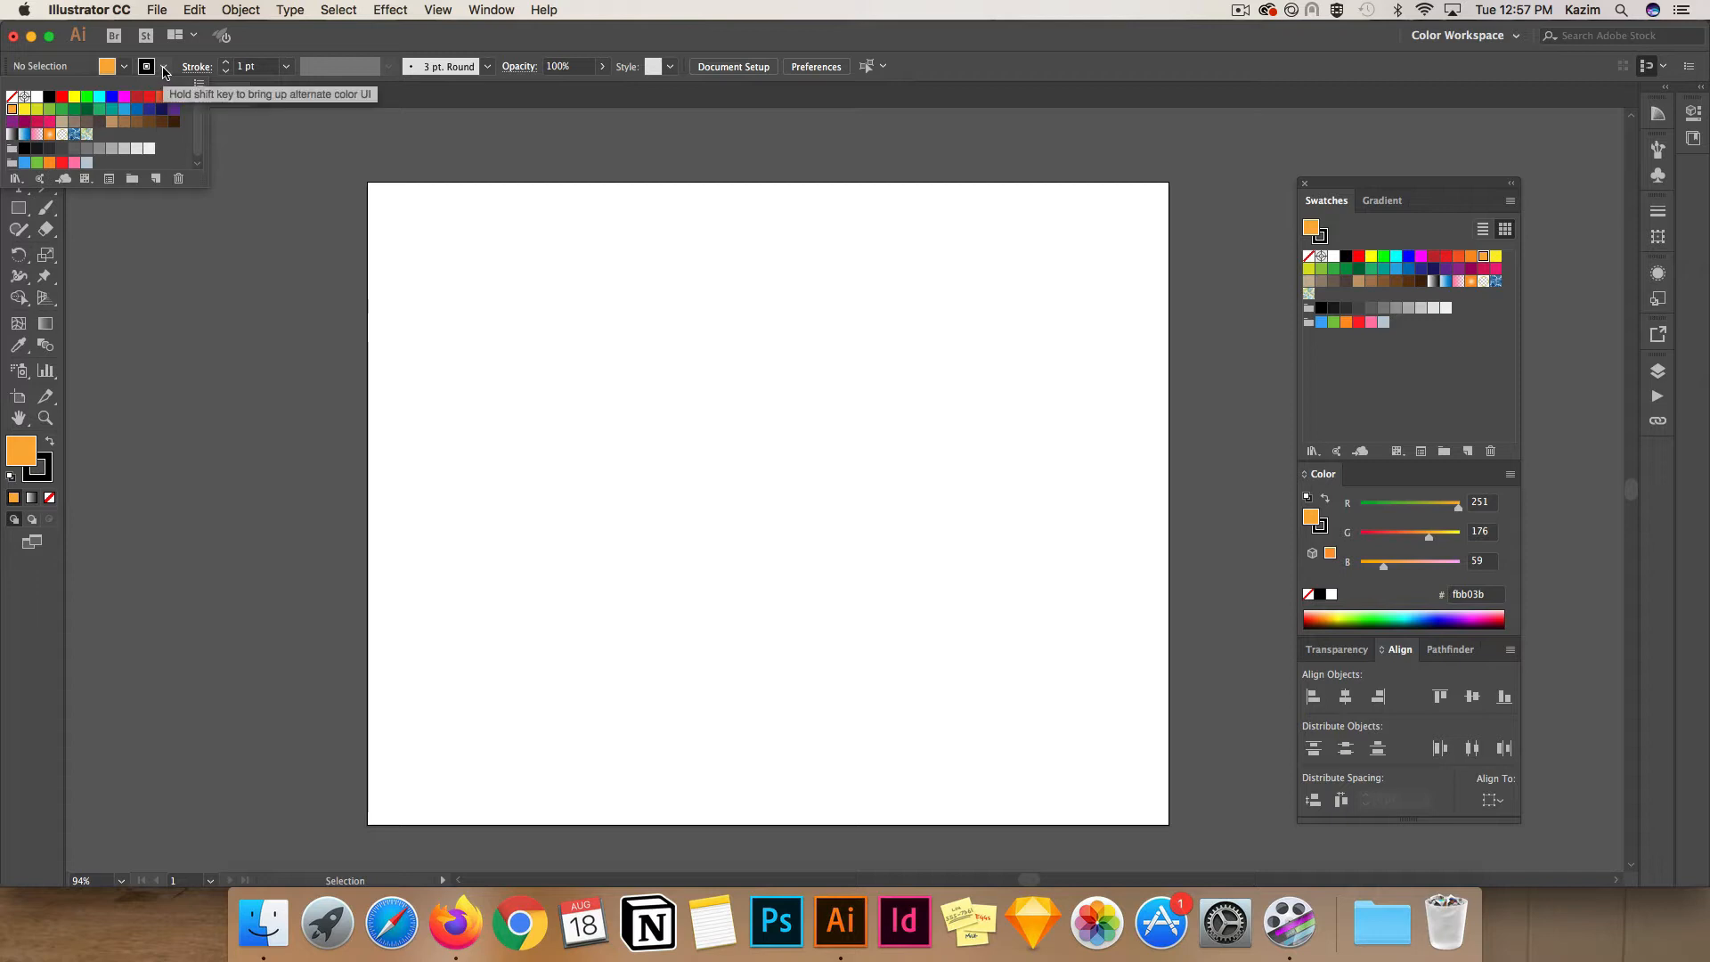
Set the stroke to None and draw an orange rectangle about 417 by 74 px in the upper middle of the artboard
left_click(161, 67)
left_click(162, 68)
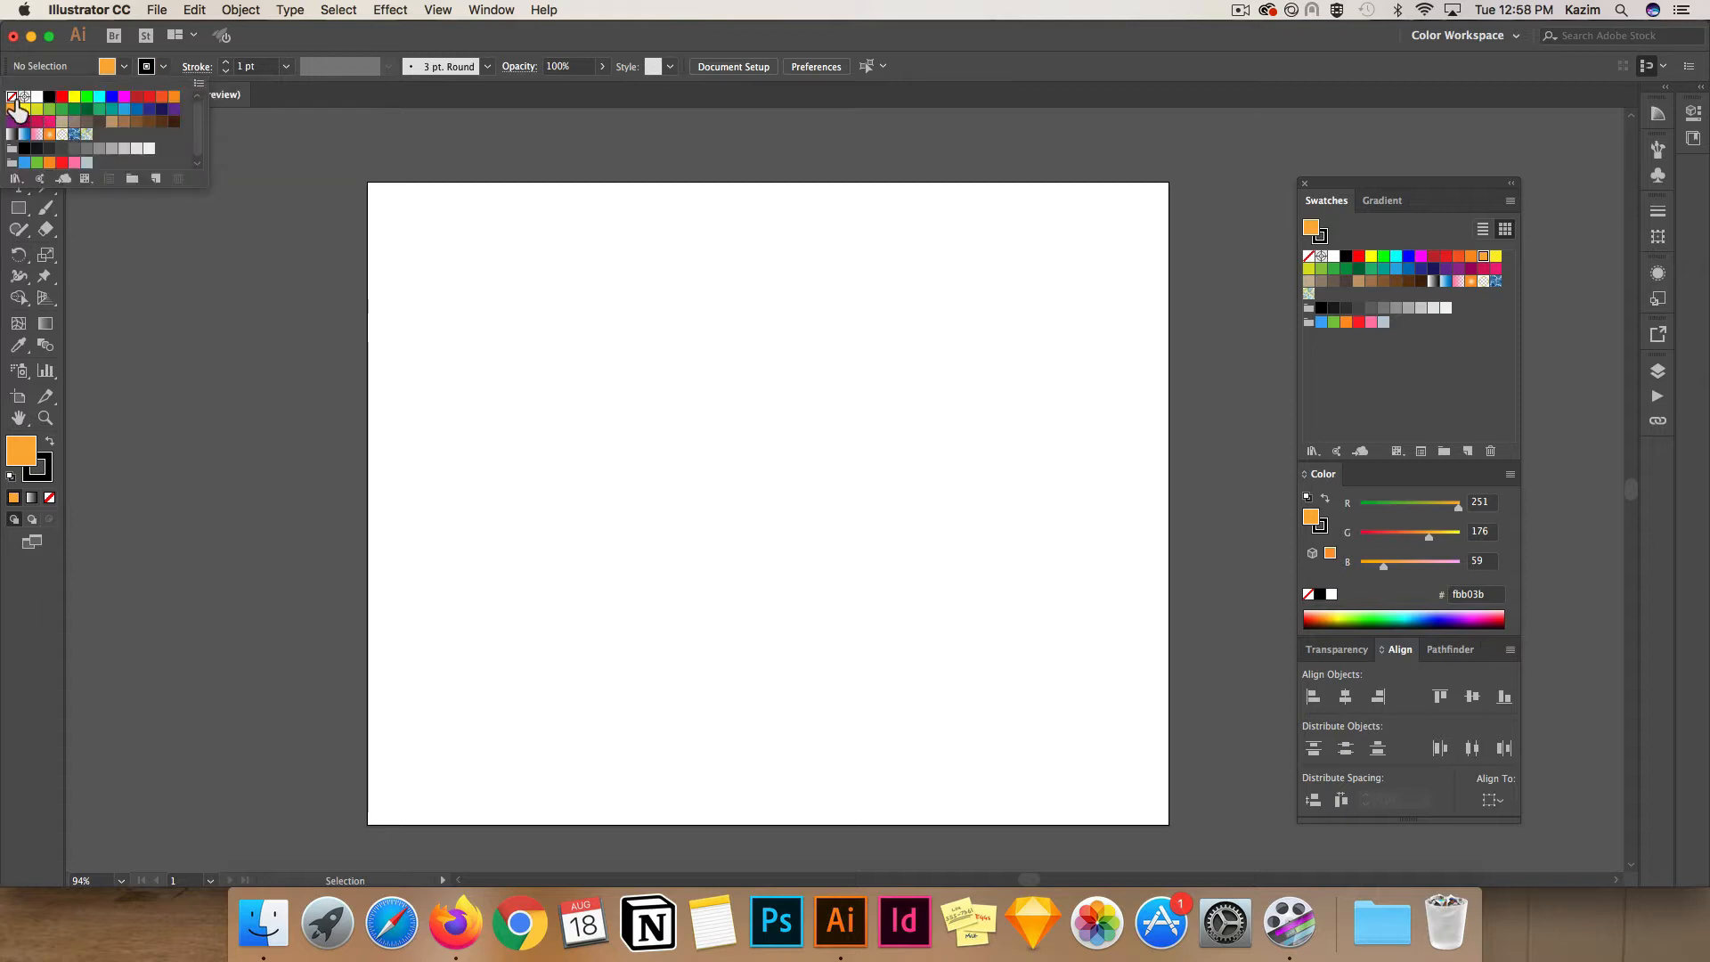
left_click(12, 96)
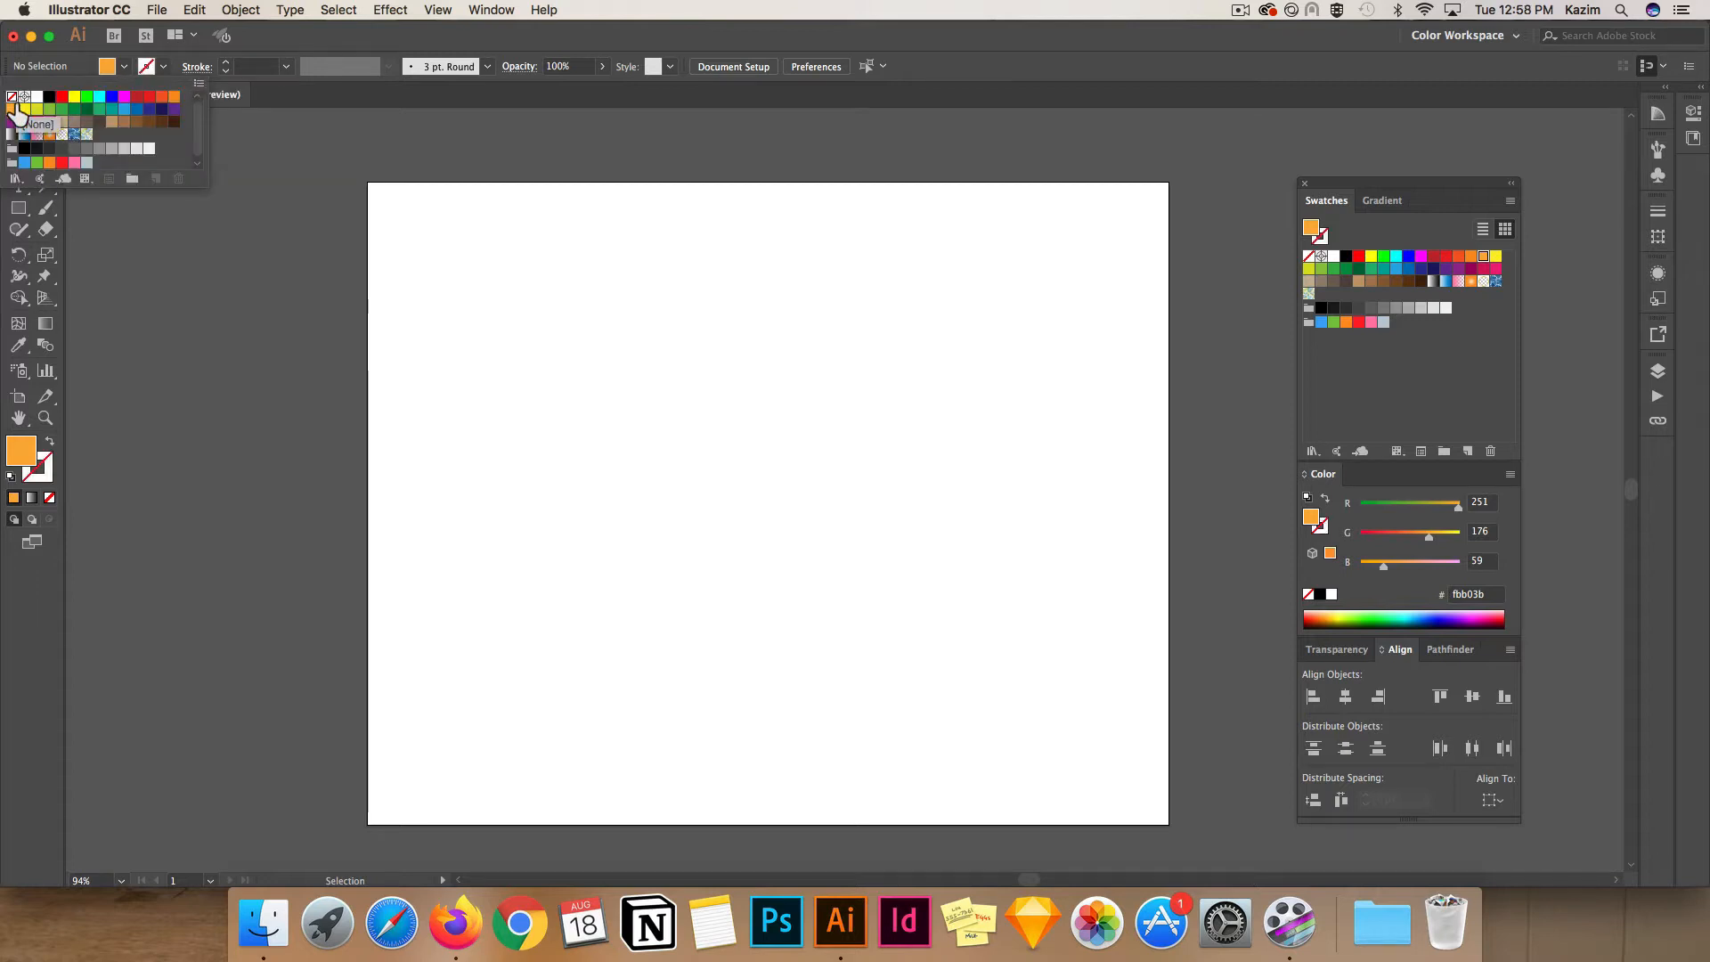
left_click(18, 211)
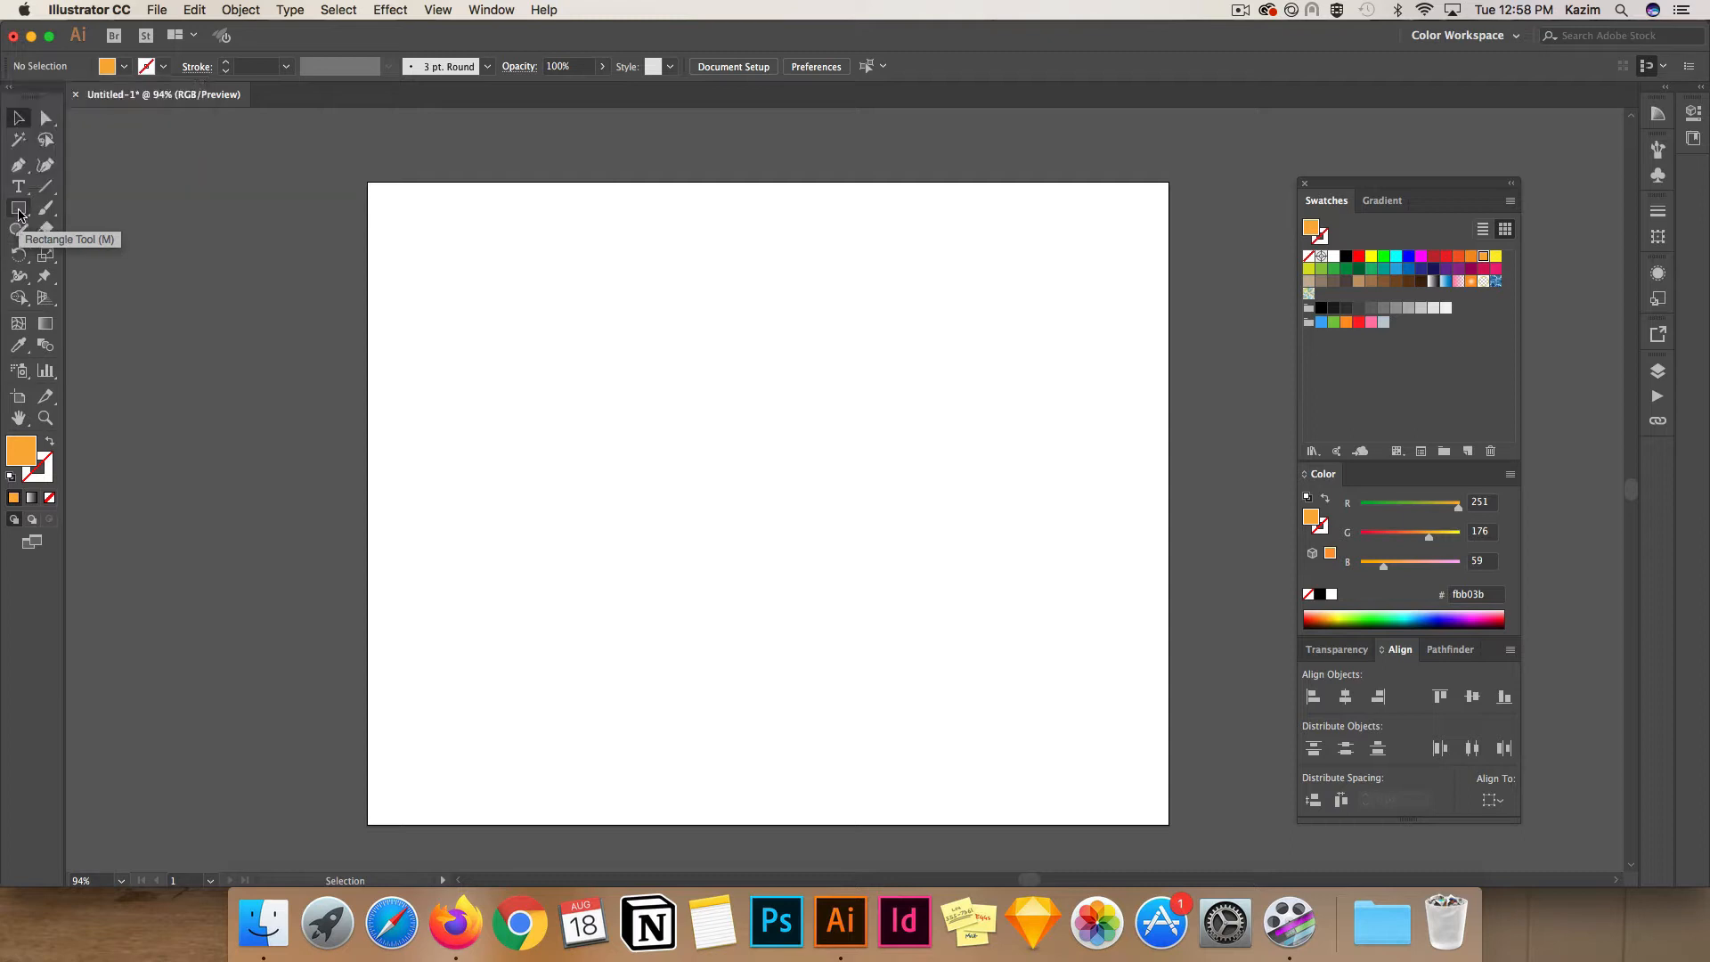
left_click(18, 210)
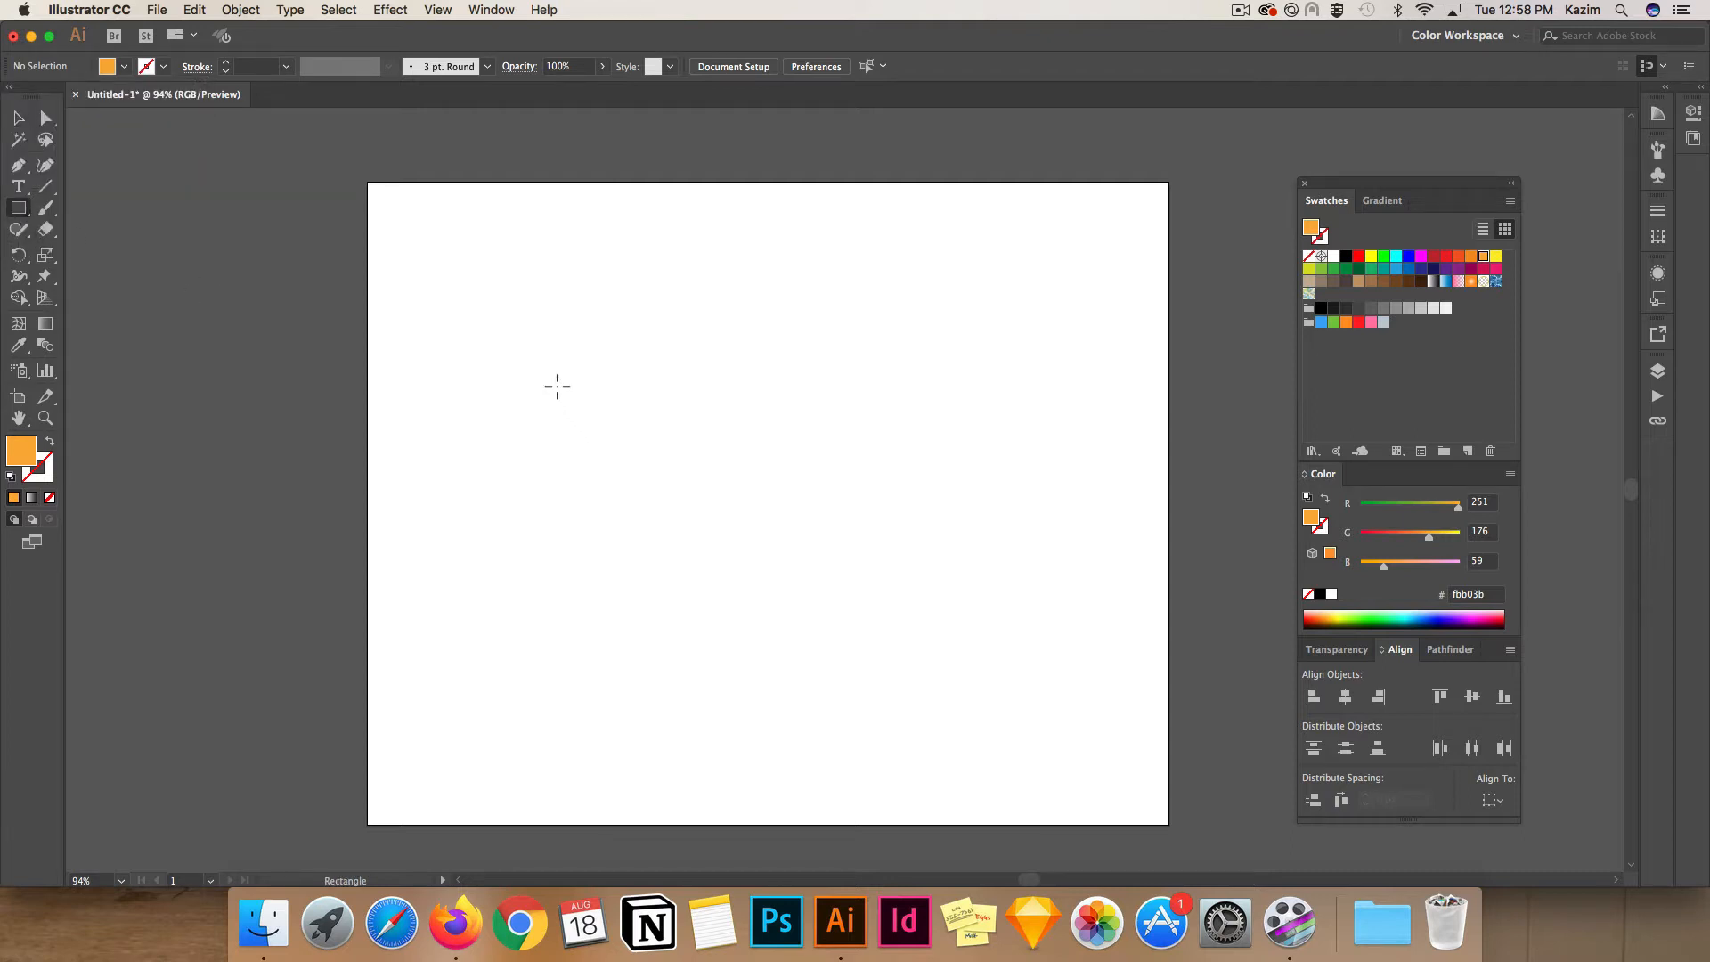
left_click_drag(558, 386, 900, 443)
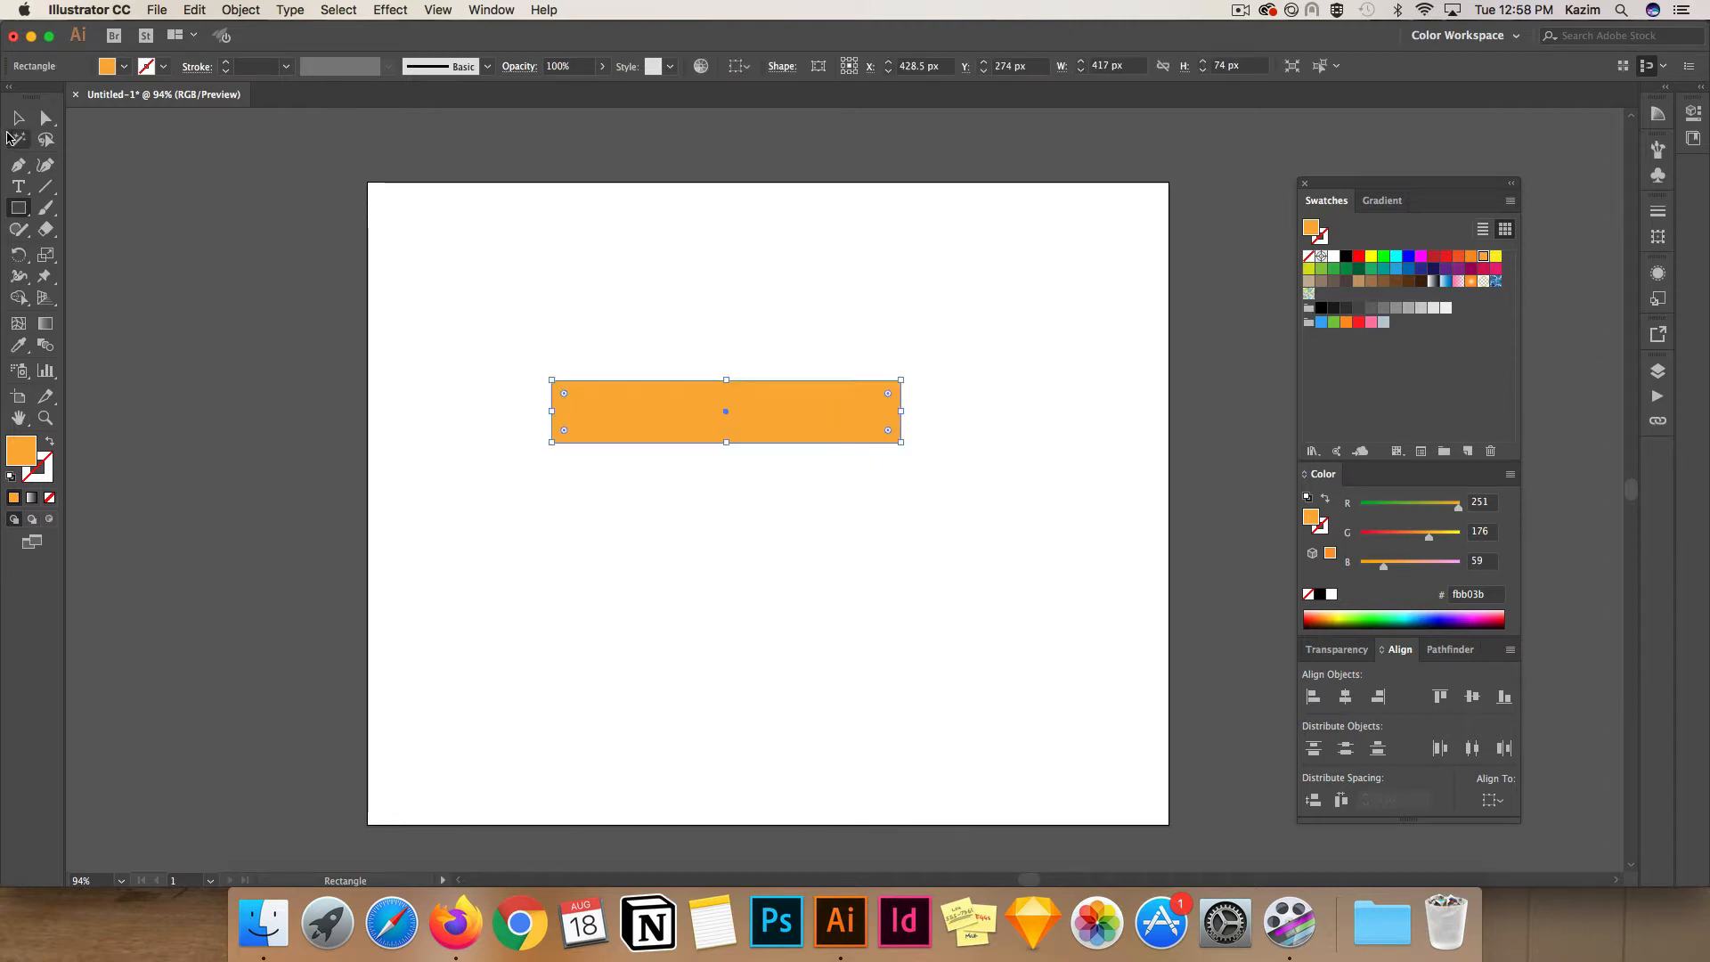
Duplicate the rectangle about 60 px right and 37 px down, then narrow the copy from its left side to about 116 px
left_click(17, 117)
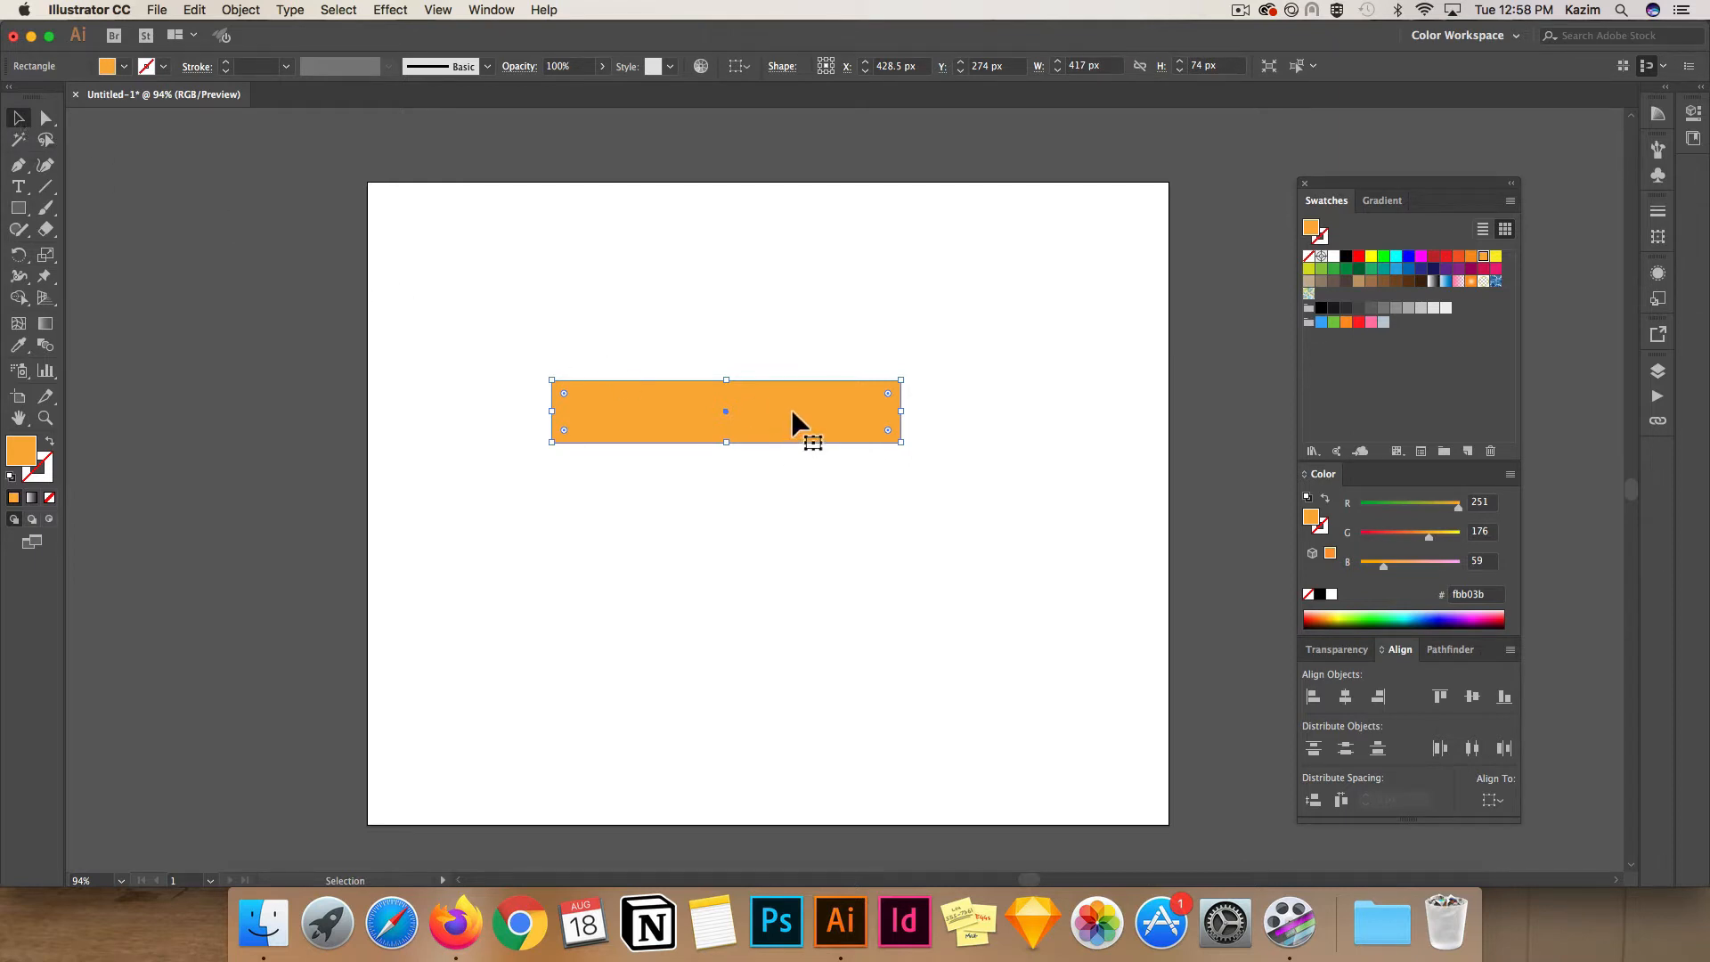
left_click_drag(770, 413, 818, 444)
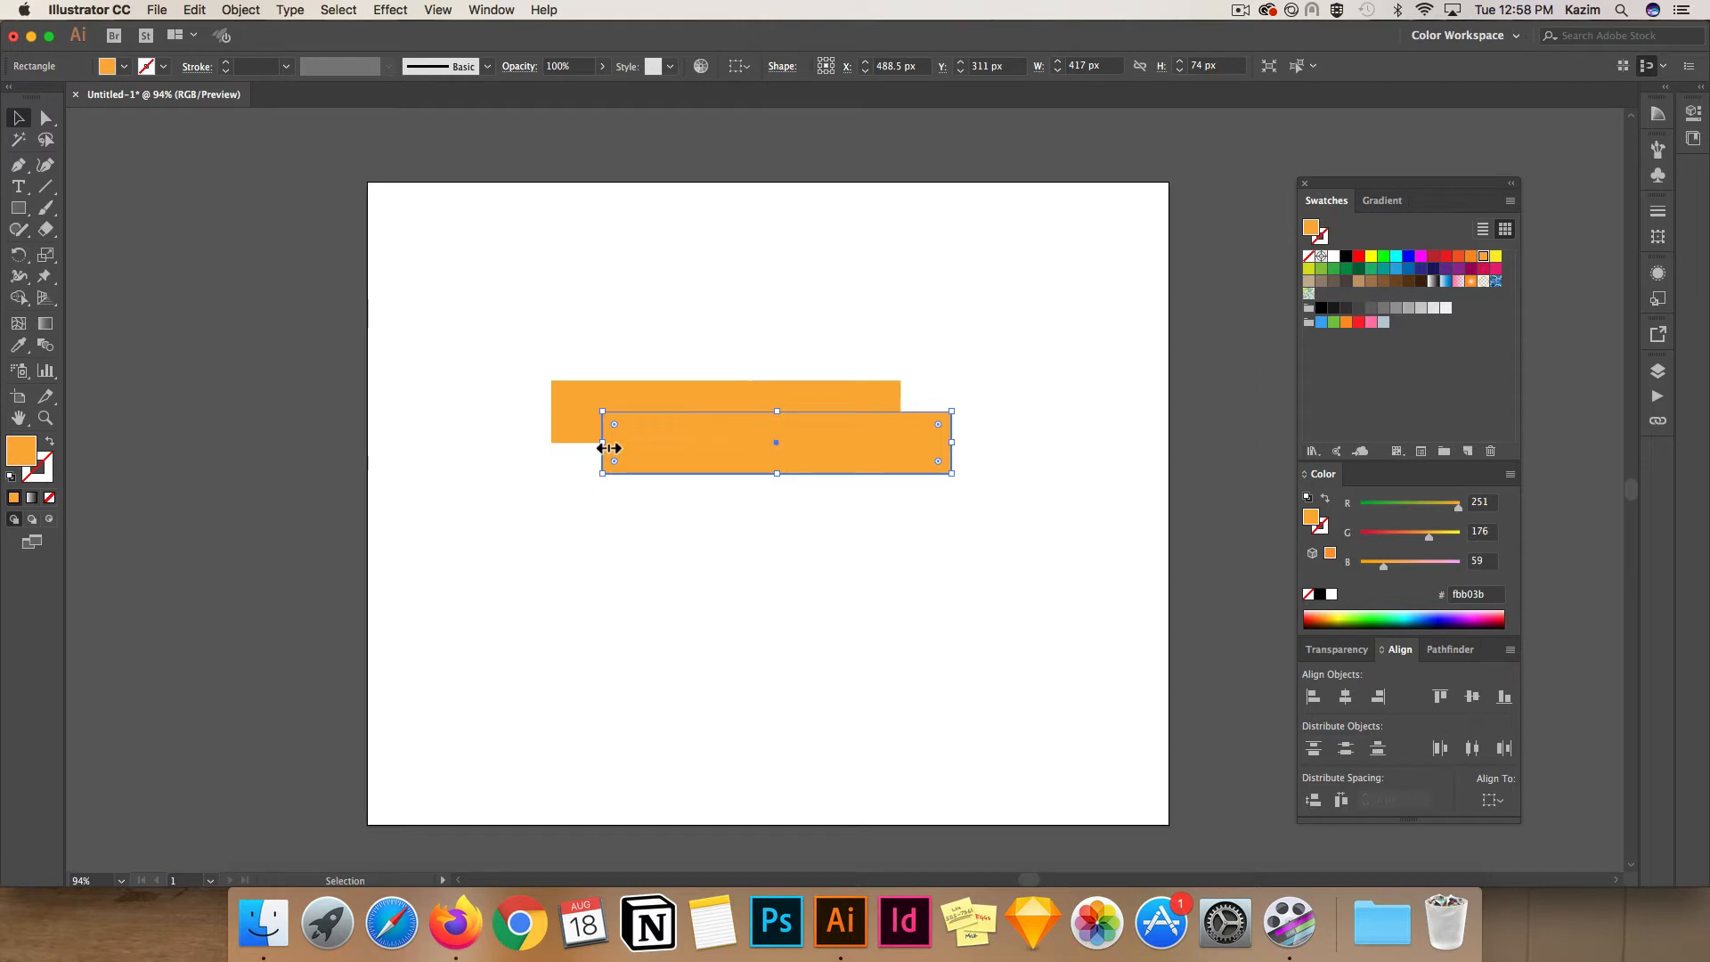
left_click_drag(609, 448, 862, 448)
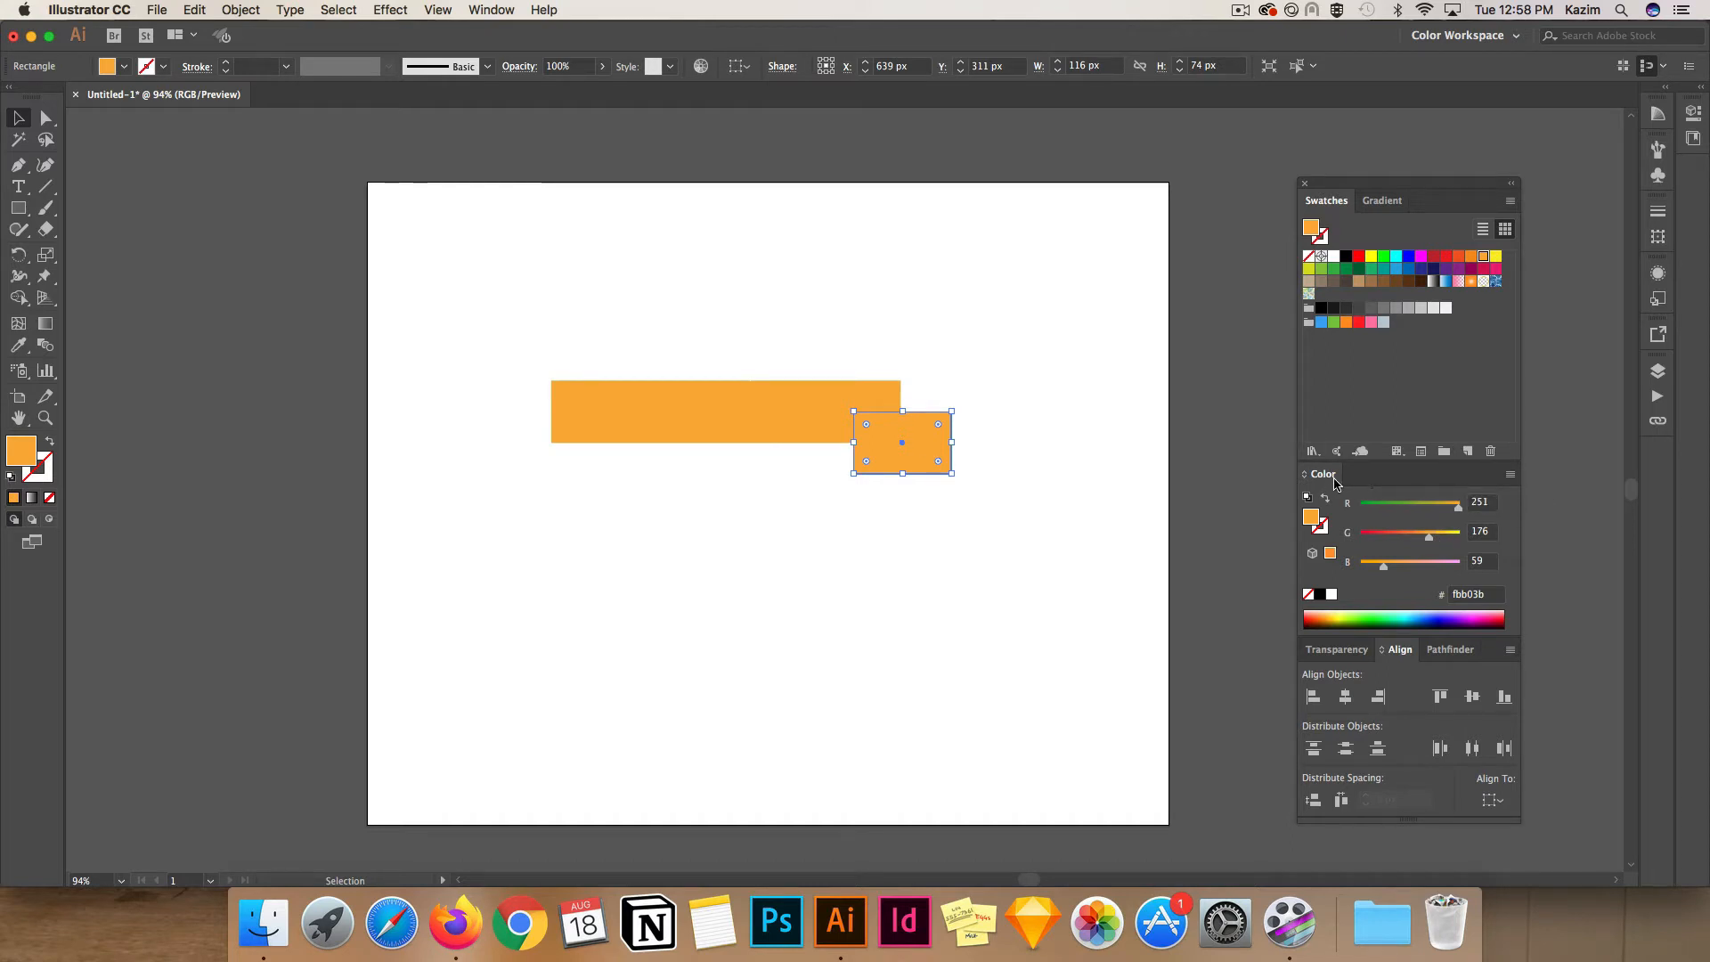
Switch the color sliders to HSB and darken the small rectangle's fill to 80% brightness
left_click(492, 10)
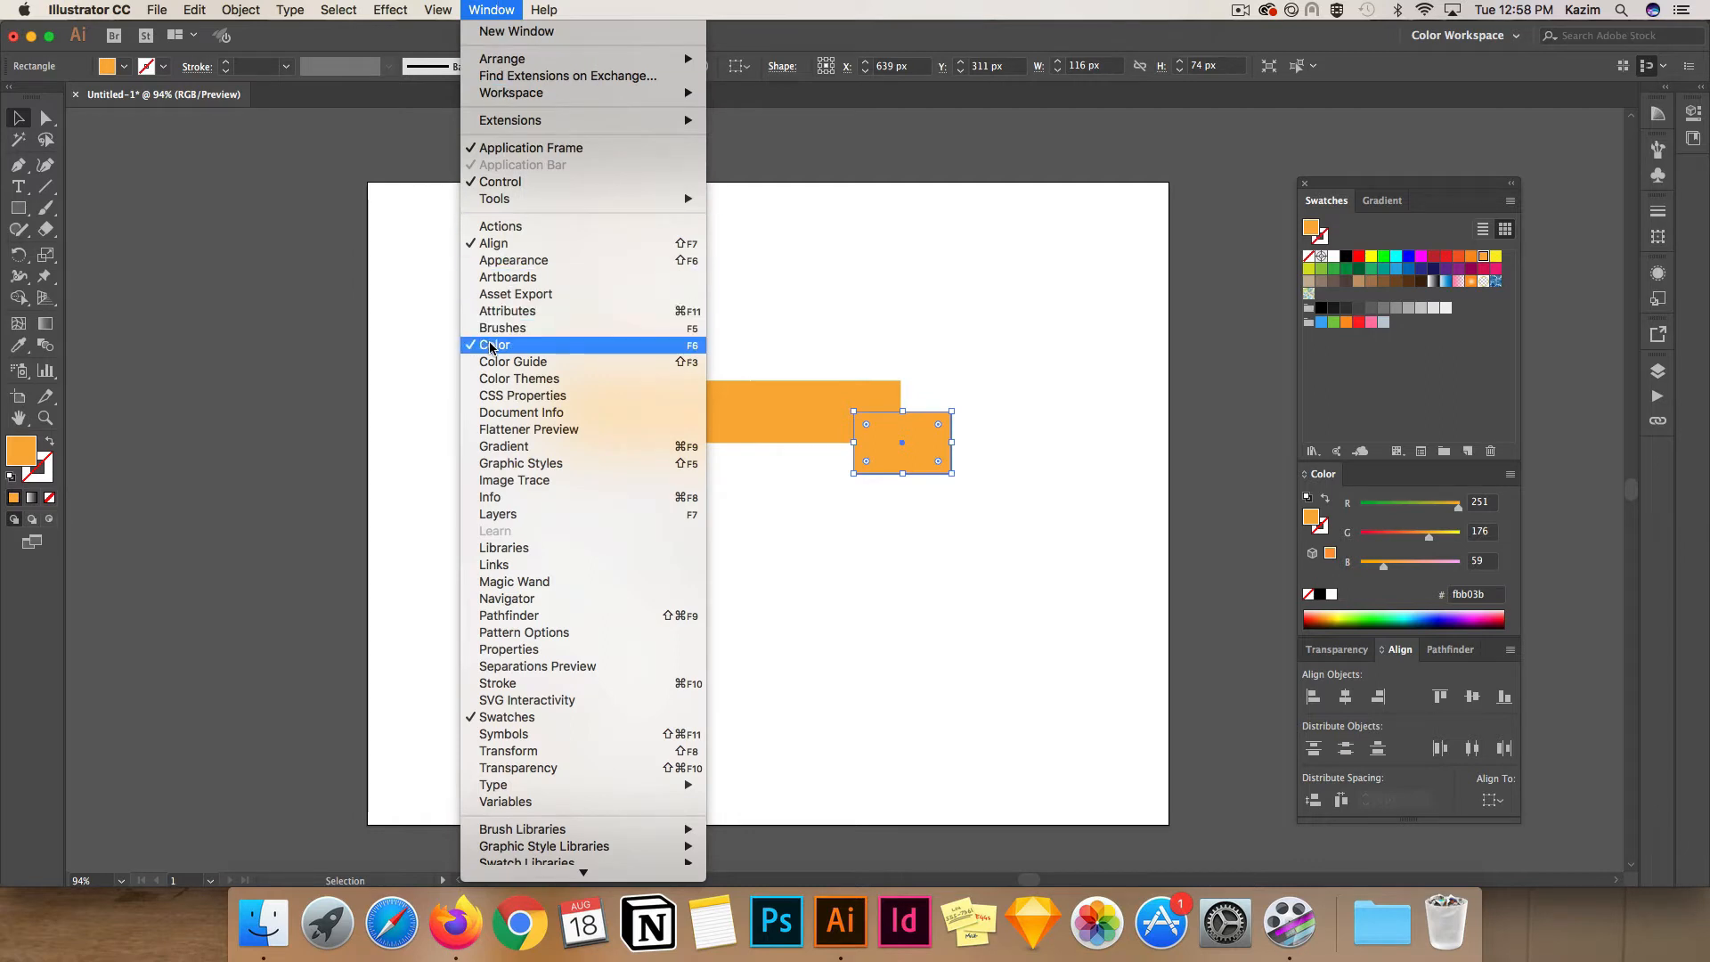
left_click(927, 440)
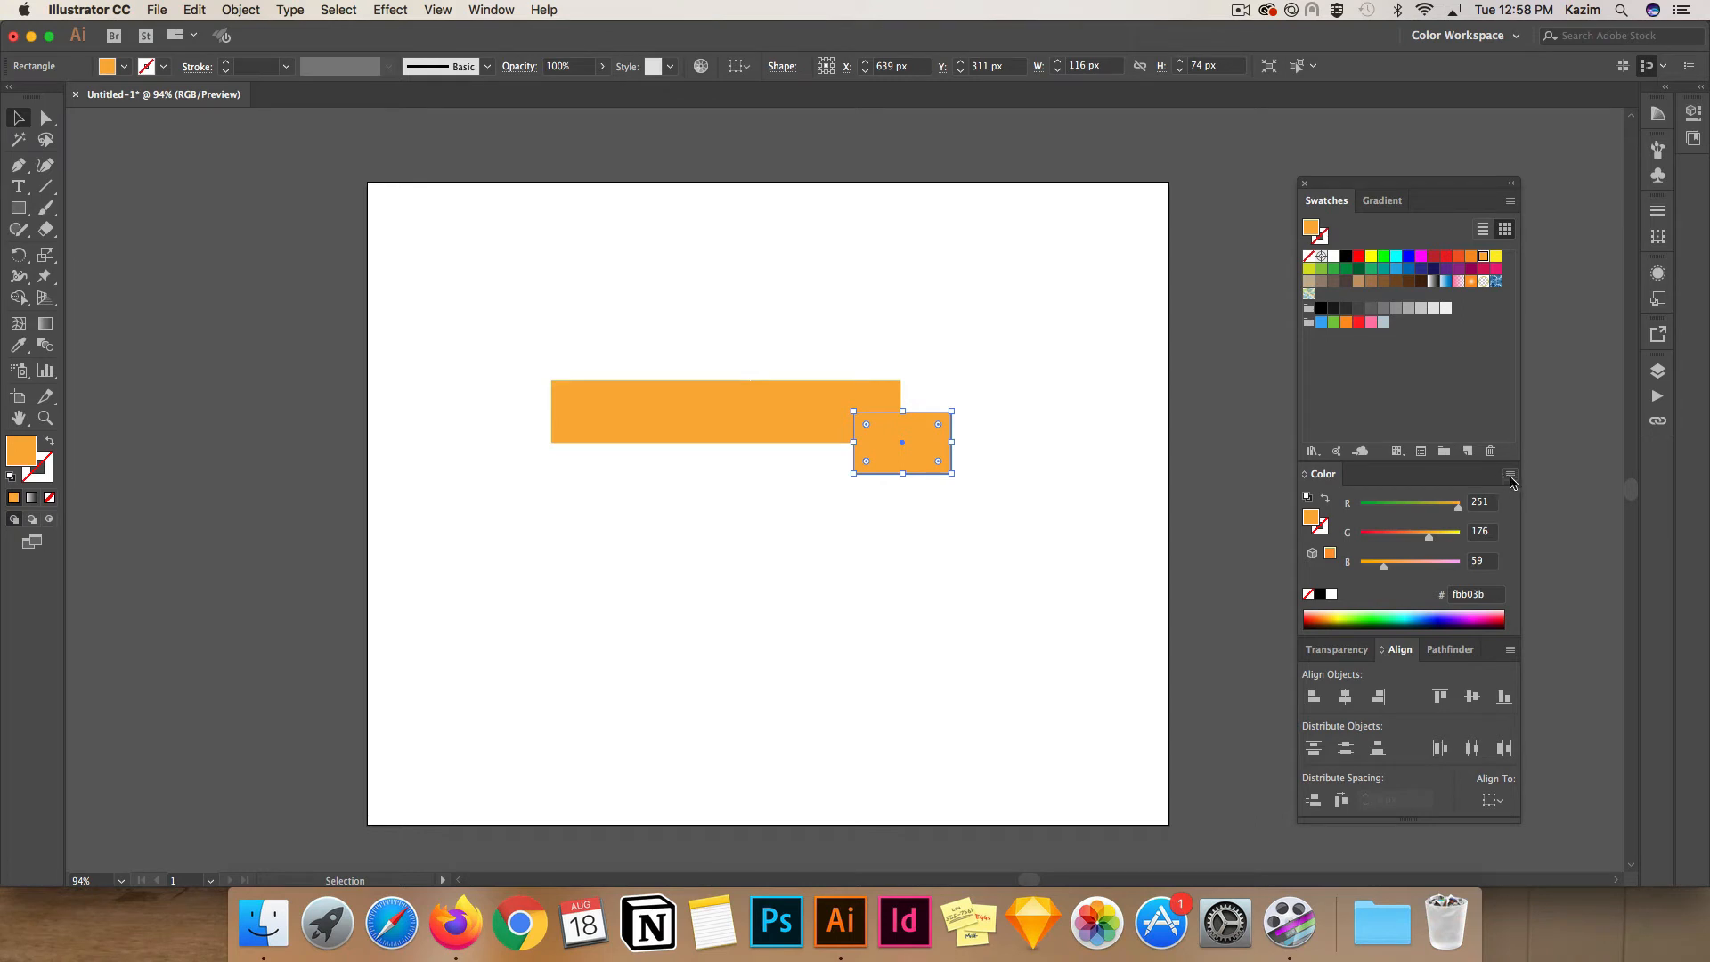
left_click(1510, 477)
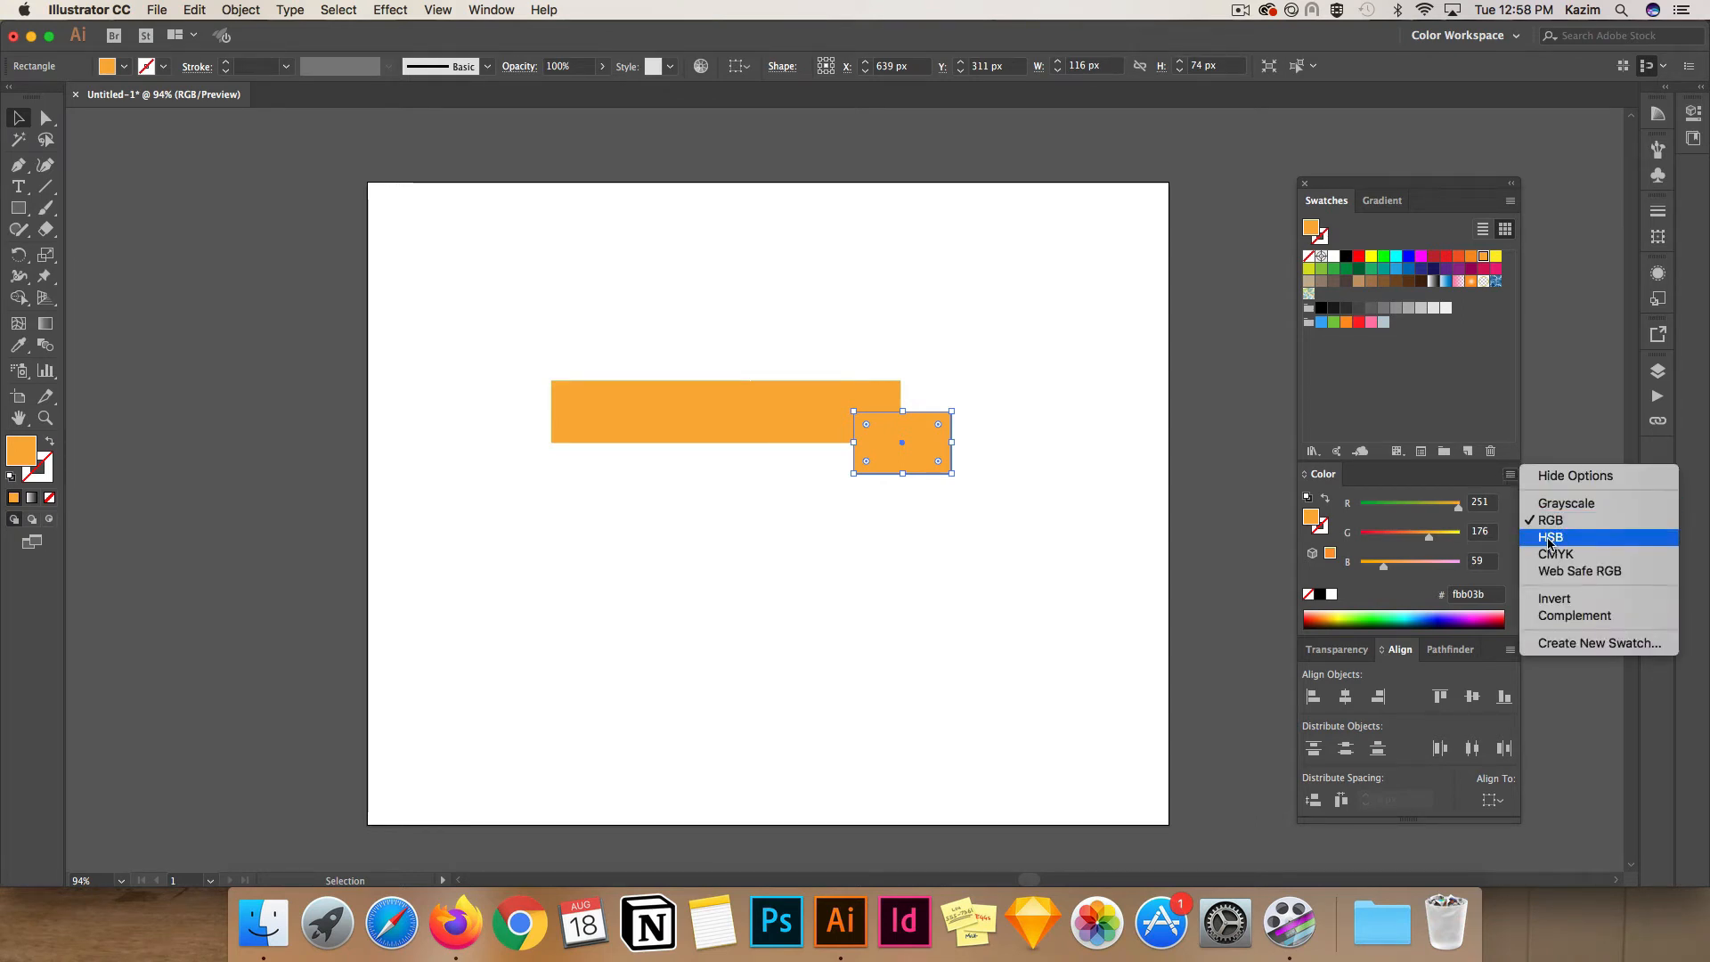
left_click(1549, 537)
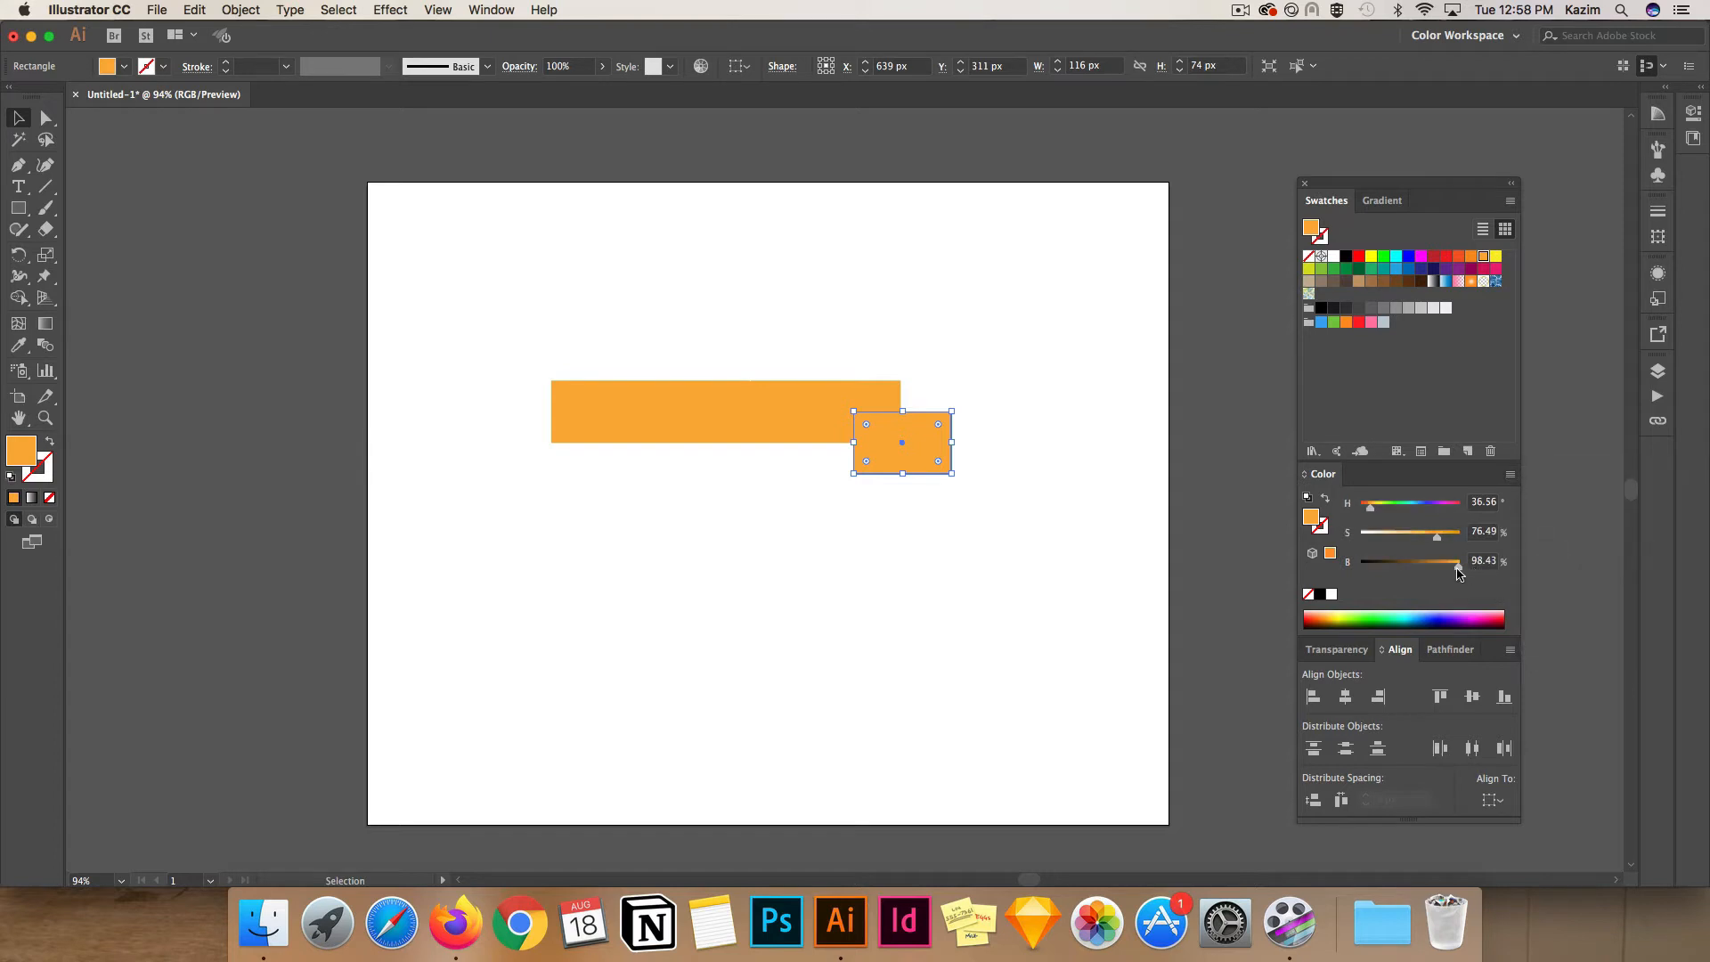
left_click_drag(1452, 569, 1440, 569)
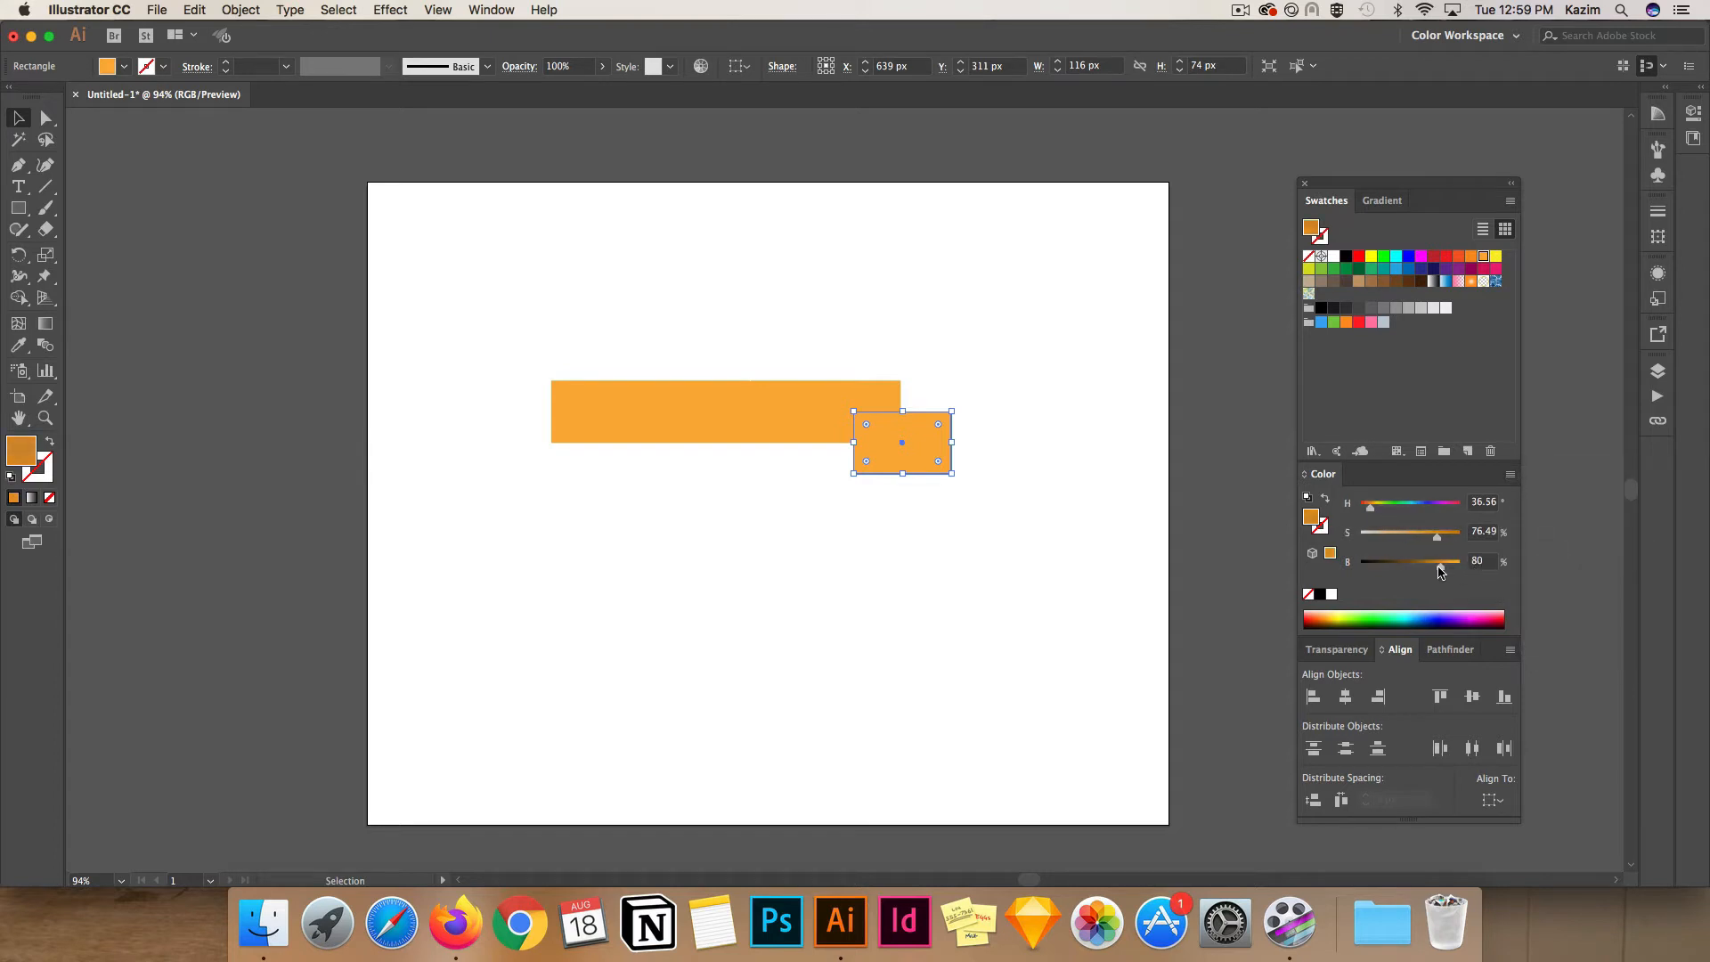
Send the darker small rectangle to the back, behind the long orange rectangle
right_click(908, 434)
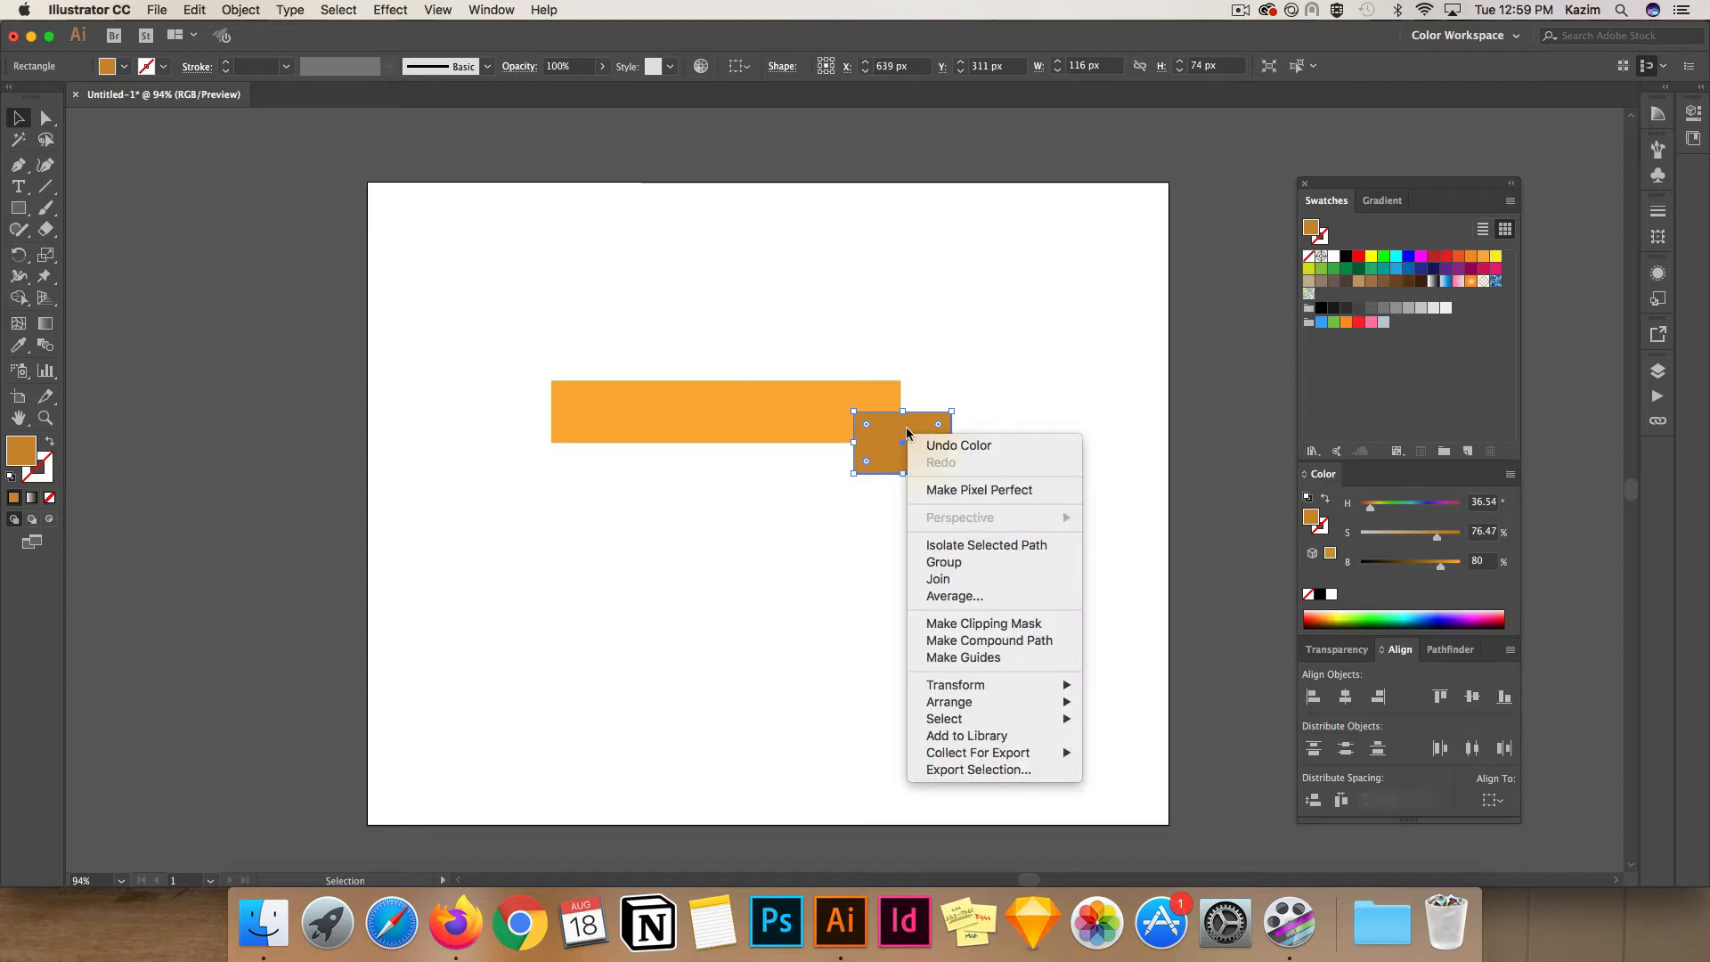
mouse_move(1002, 711)
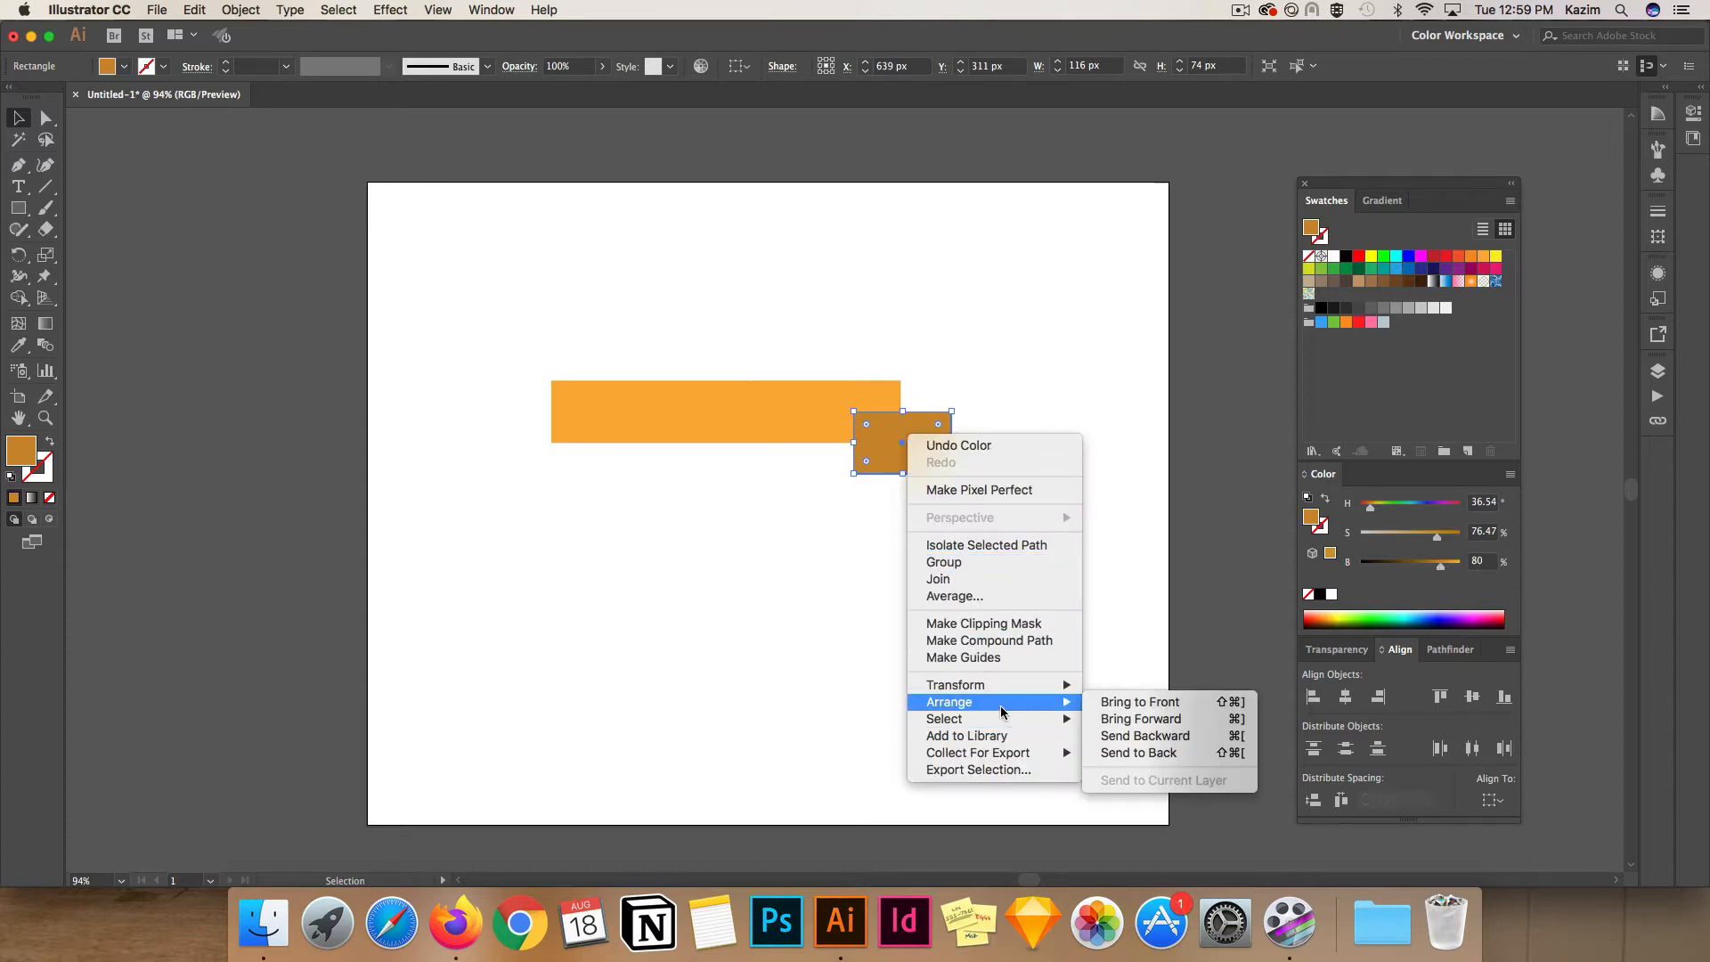
left_click(1124, 753)
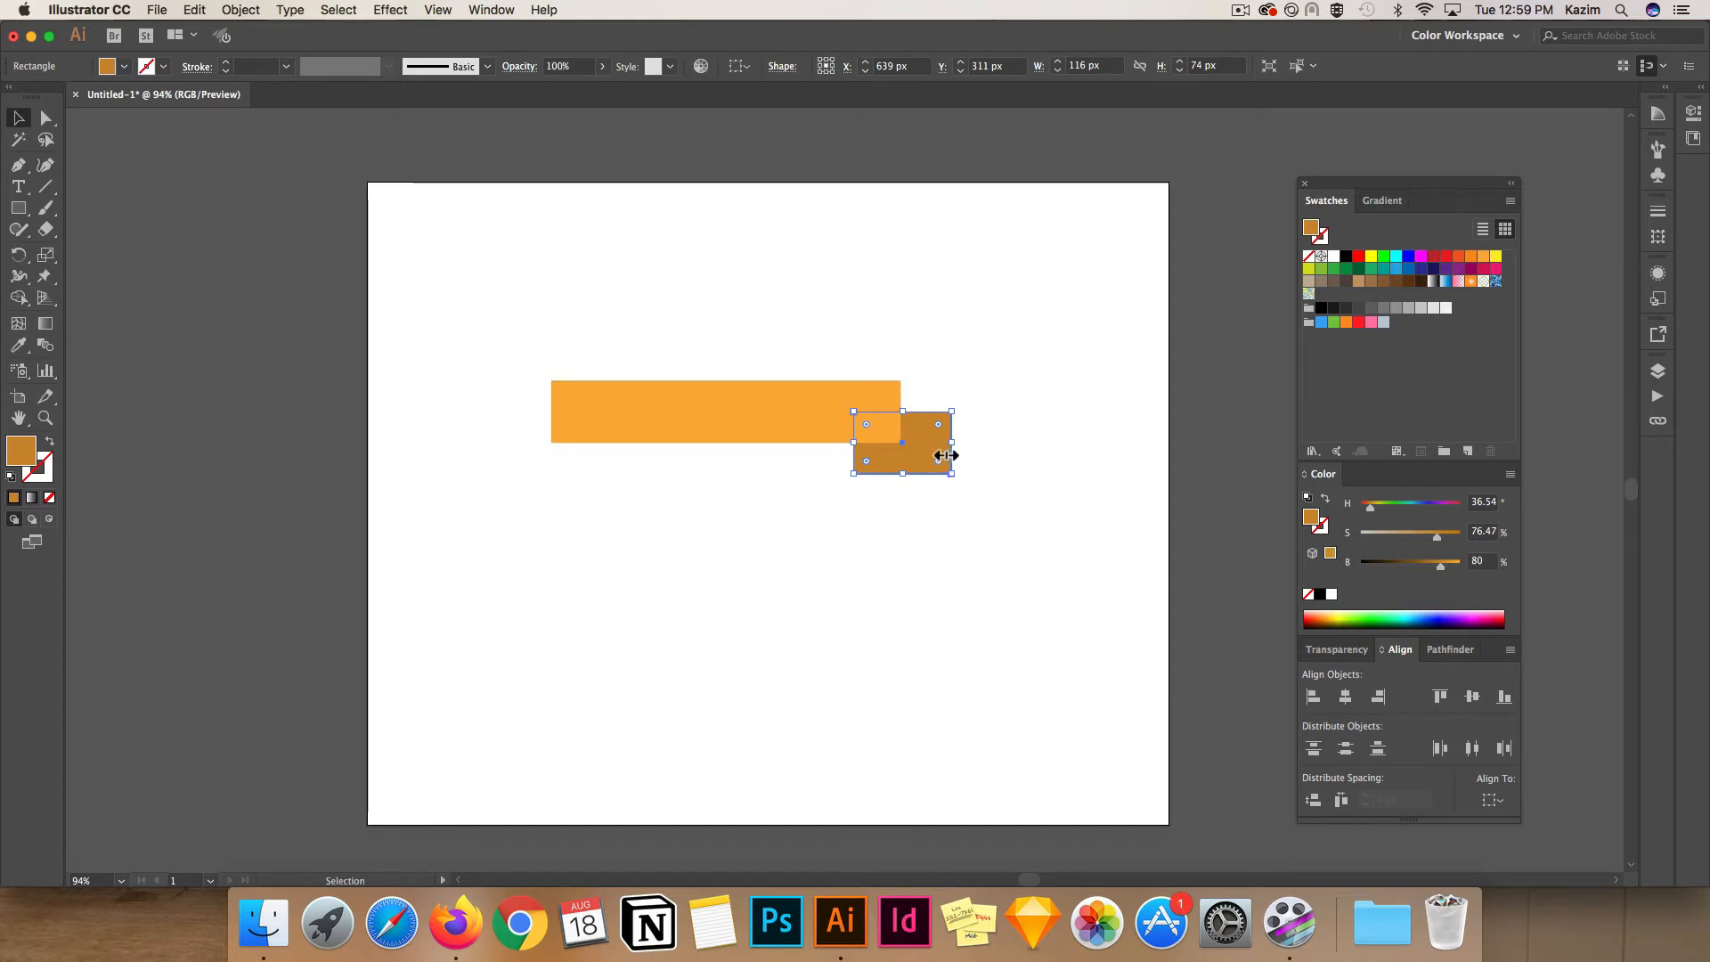
Add anchor points at the midpoints of the small darker rectangle's edges
left_click(254, 10)
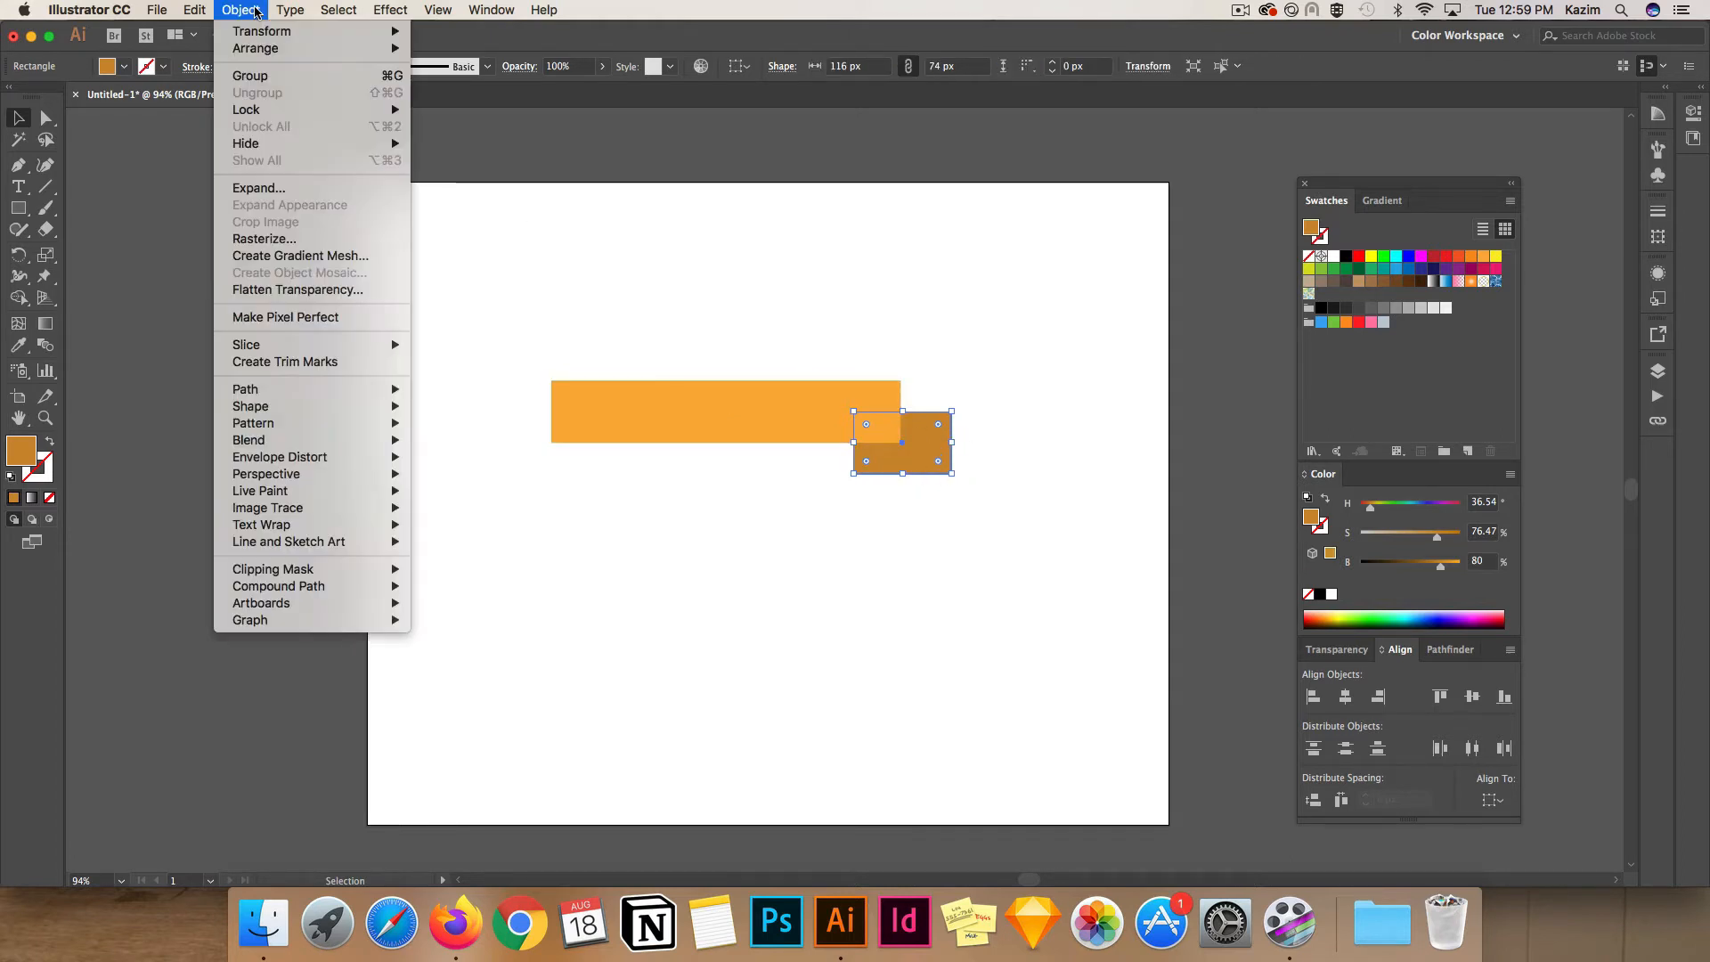
mouse_move(314, 390)
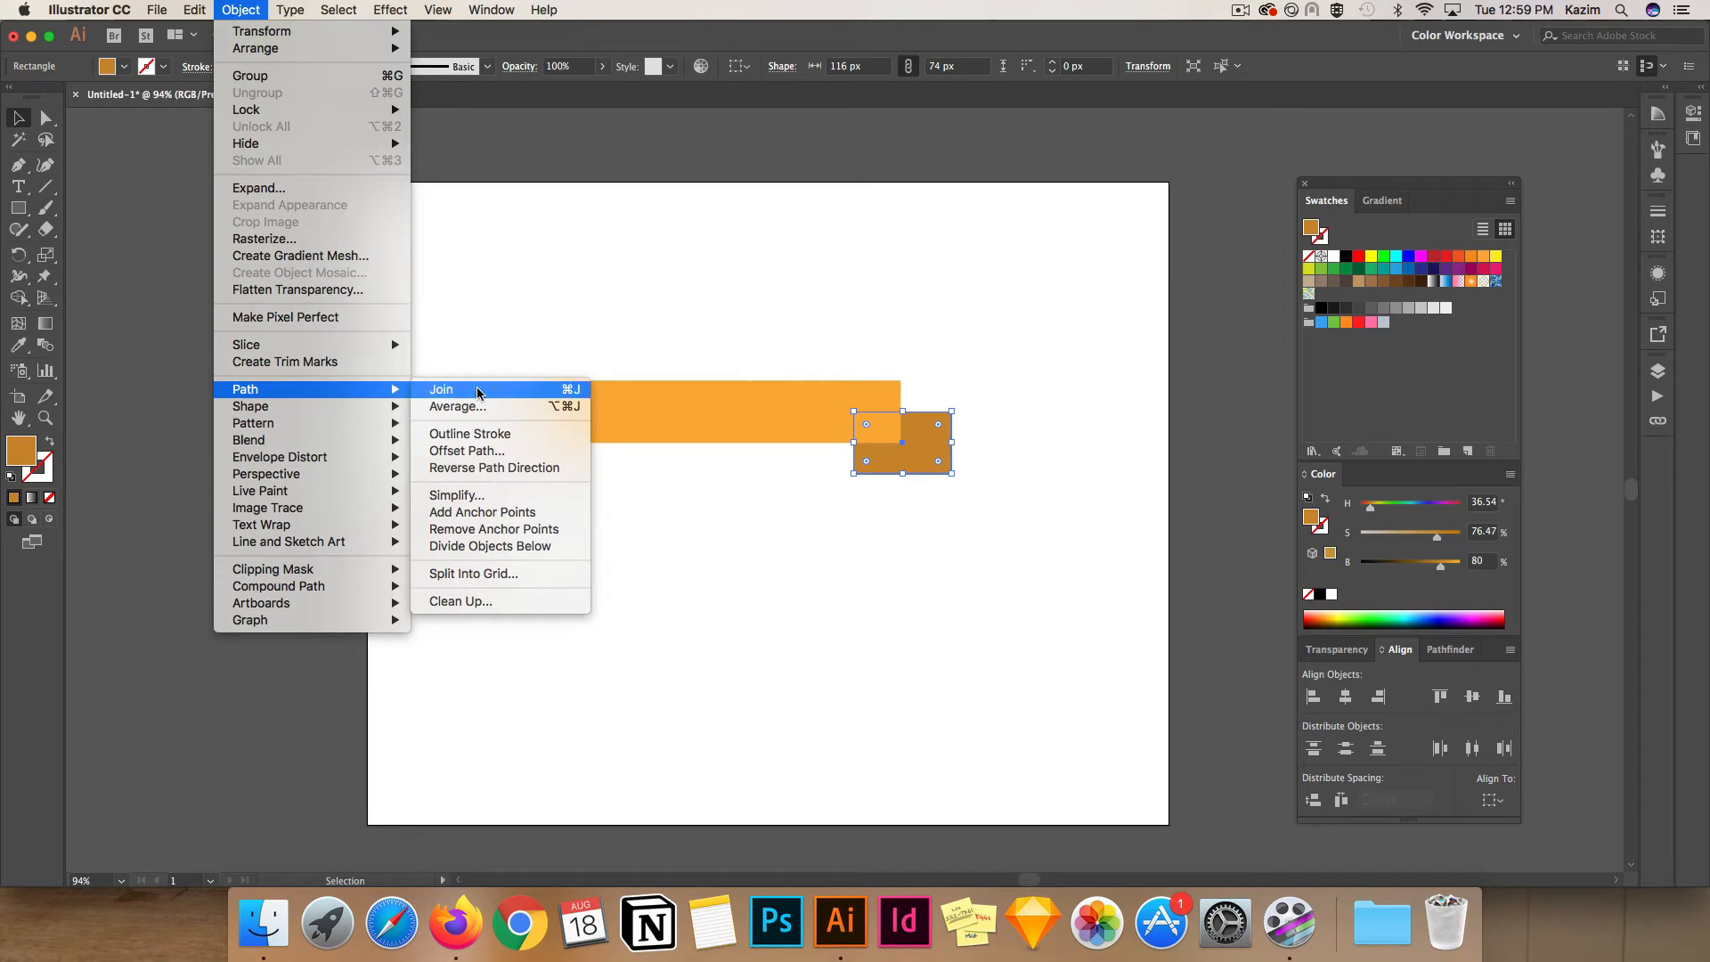
left_click(457, 513)
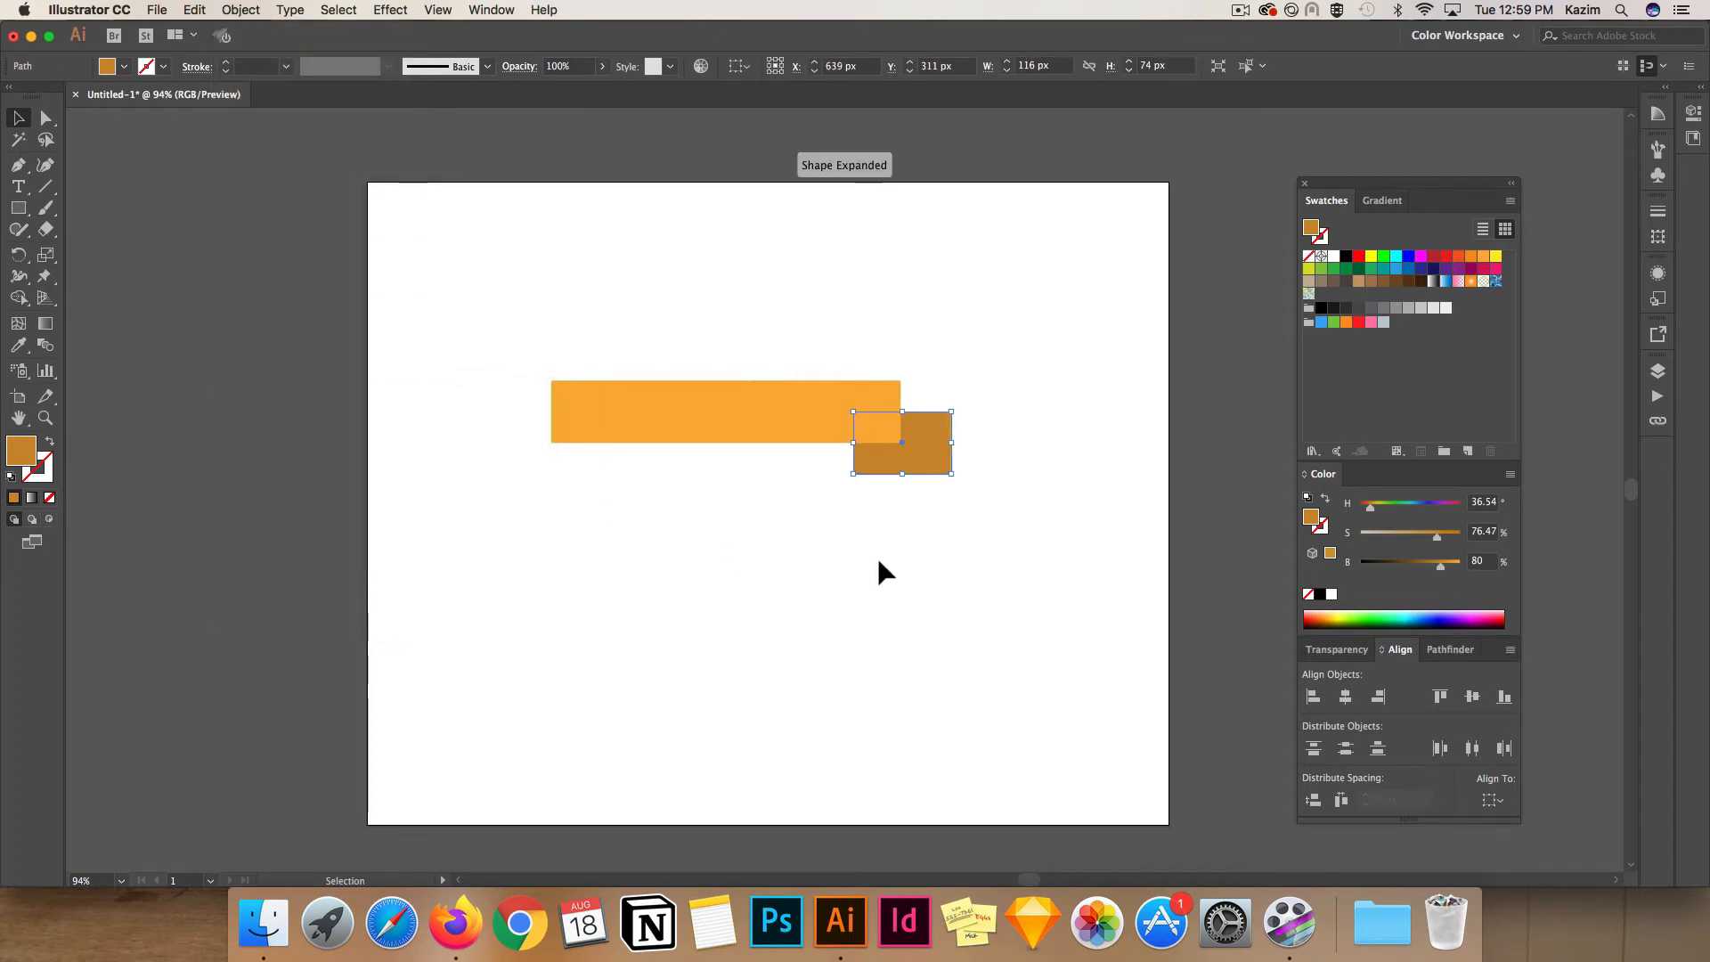
Notch the ribbon tail by moving only its right-edge middle anchor point 30 px to the left
key("super+plus")
key("super+plus")
key("super+plus")
key("super+plus")
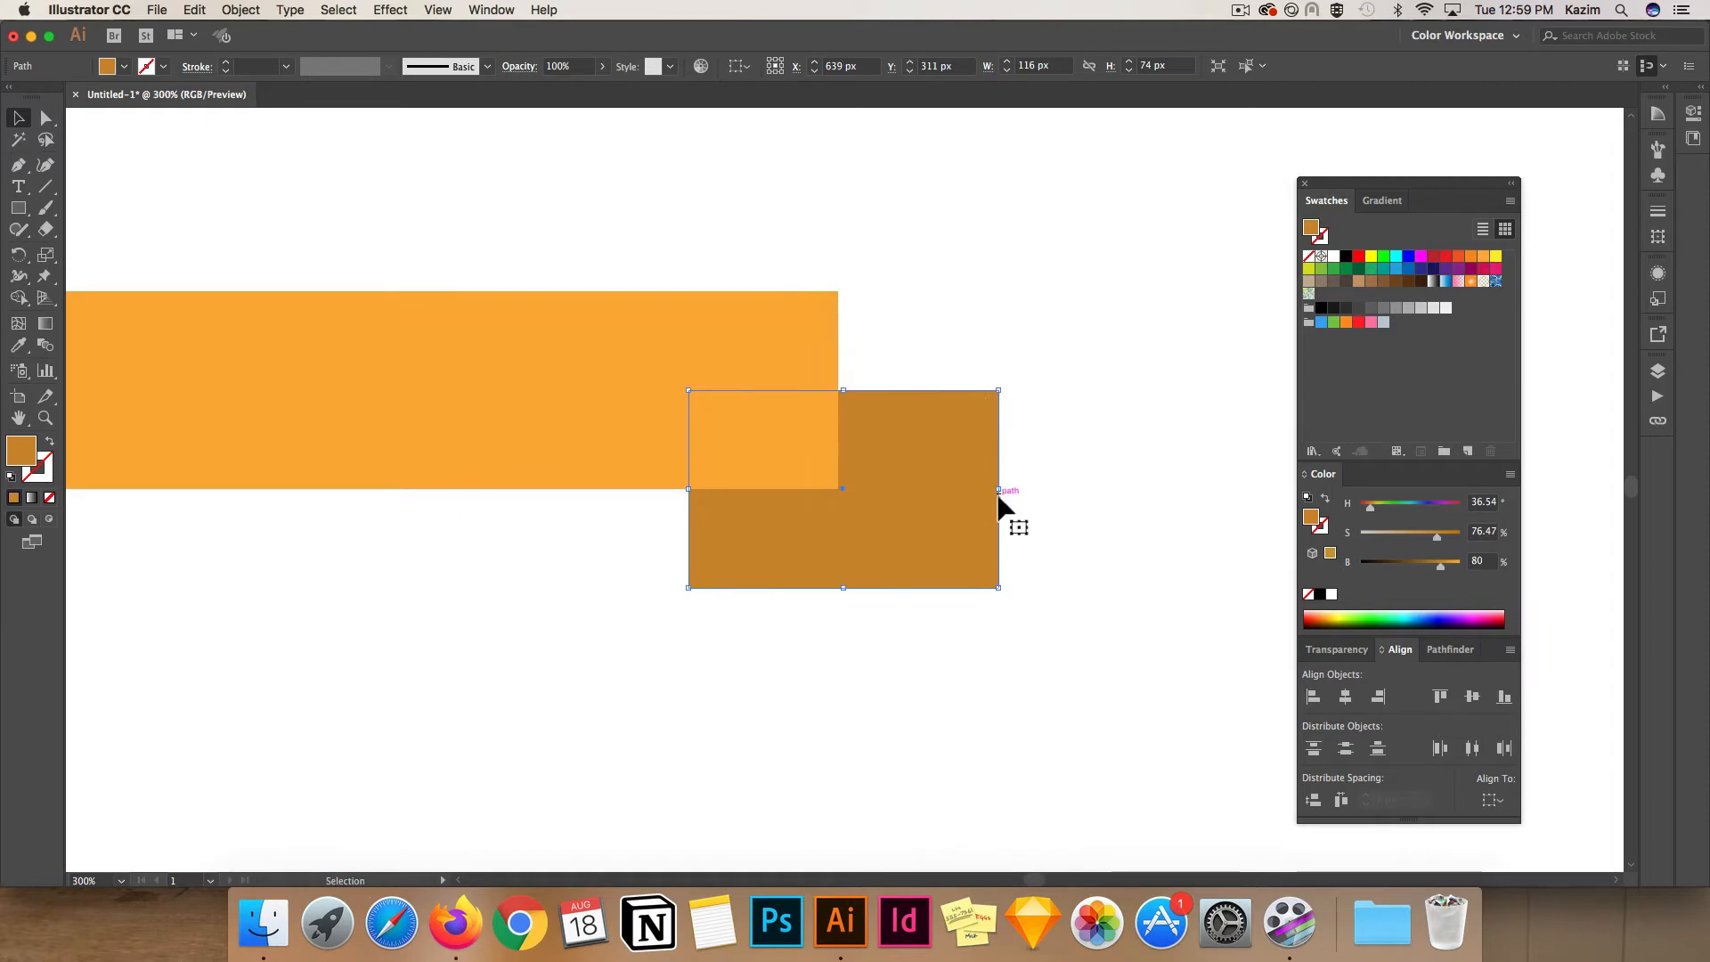
left_click(45, 117)
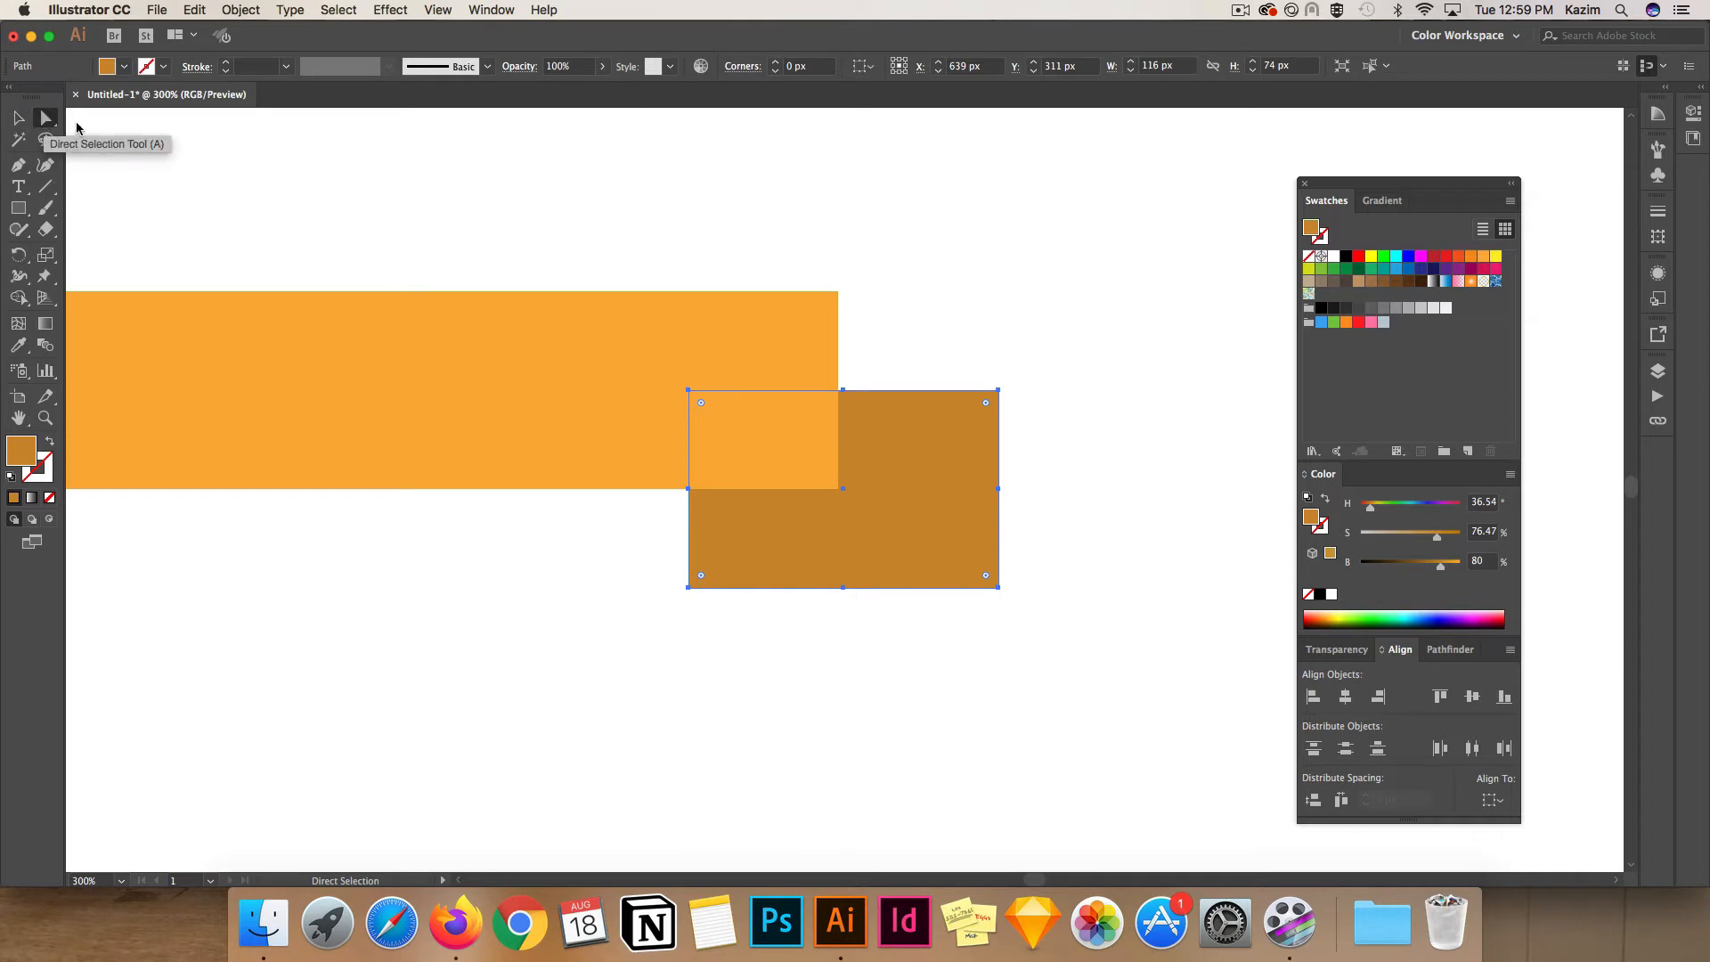
left_click(999, 489)
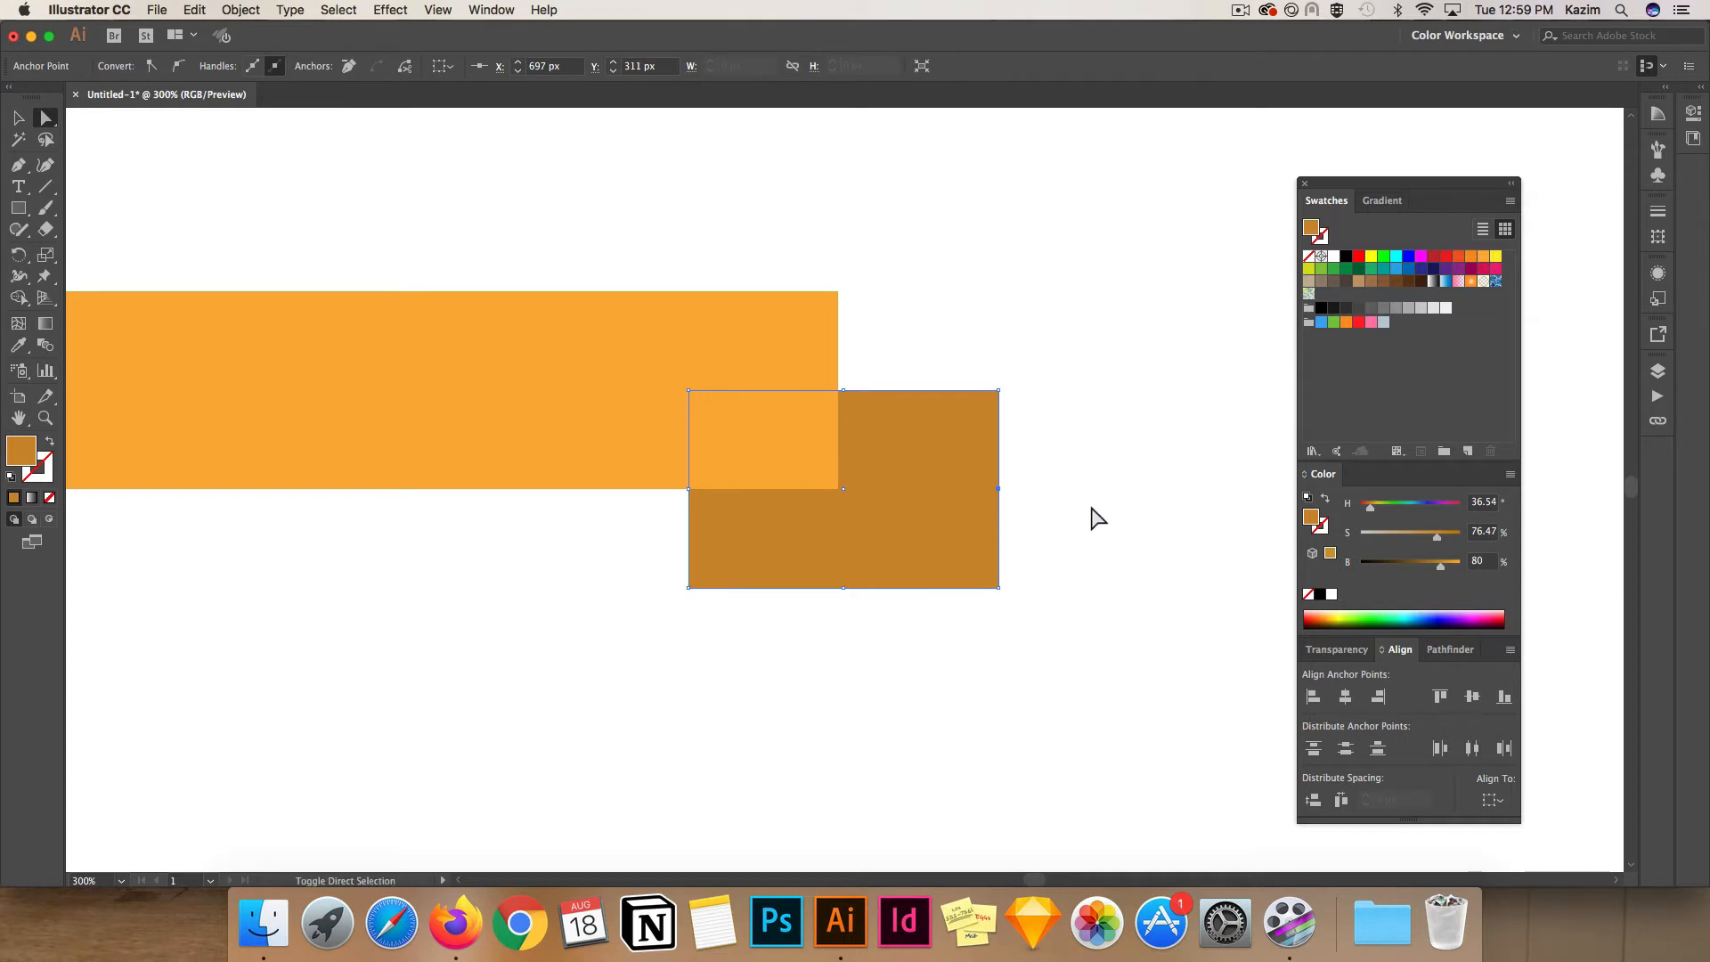
key("shift+Left")
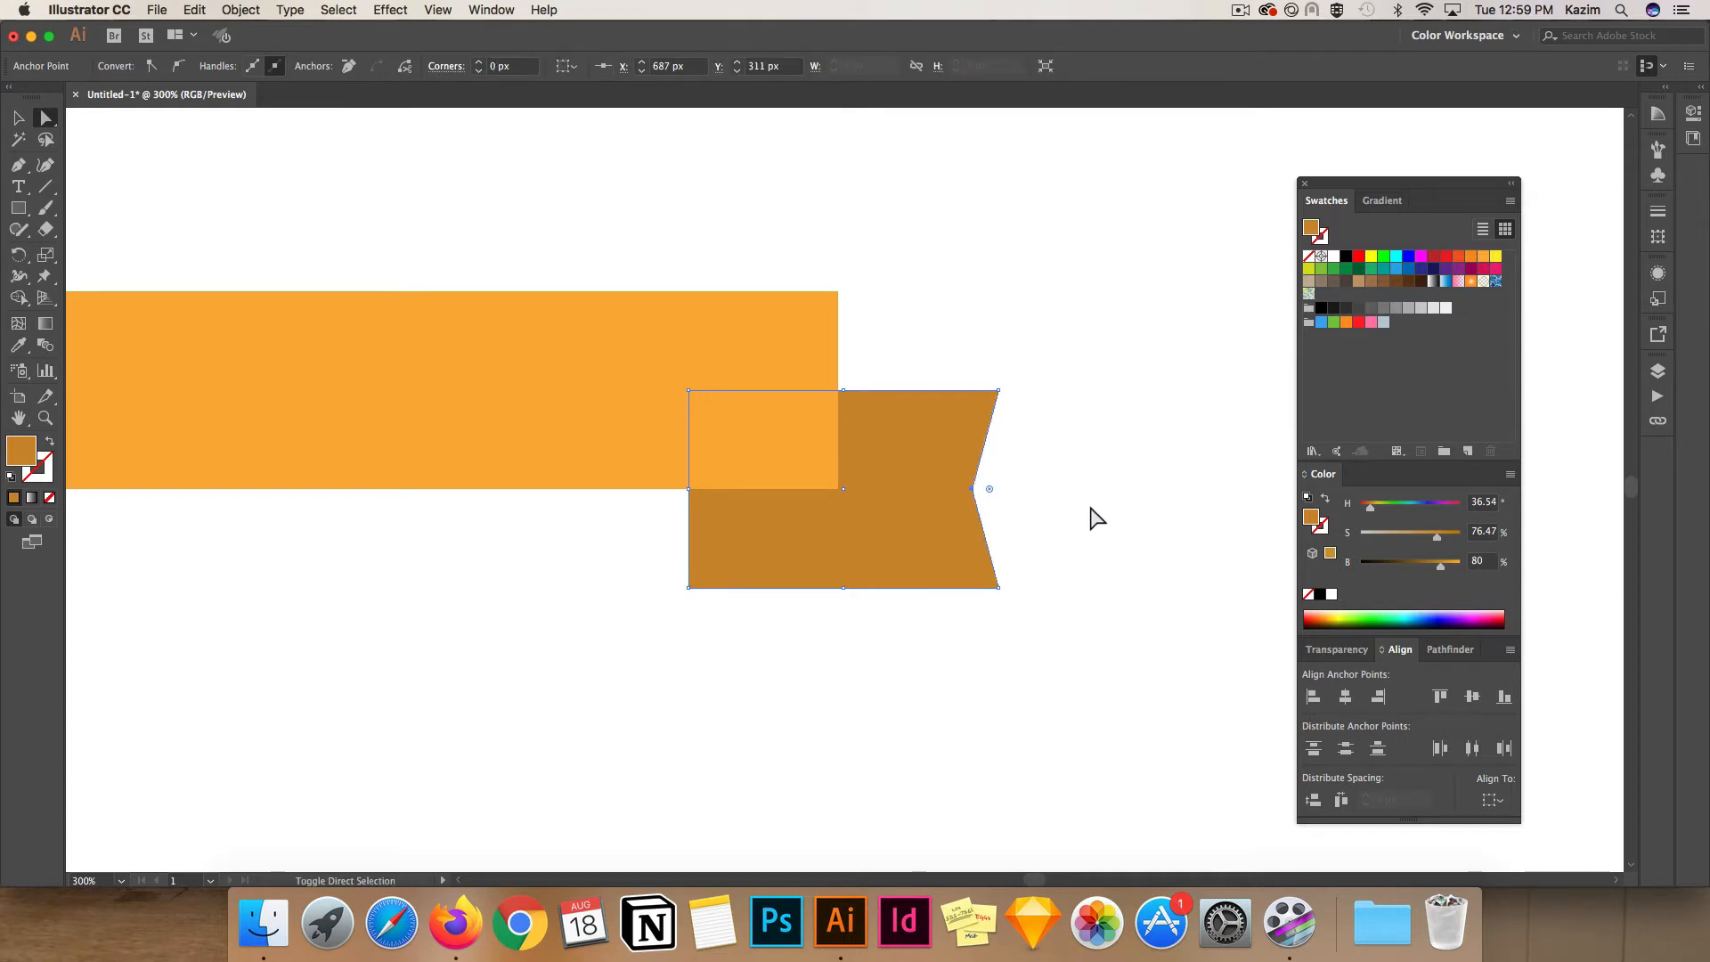
key("shift+Left")
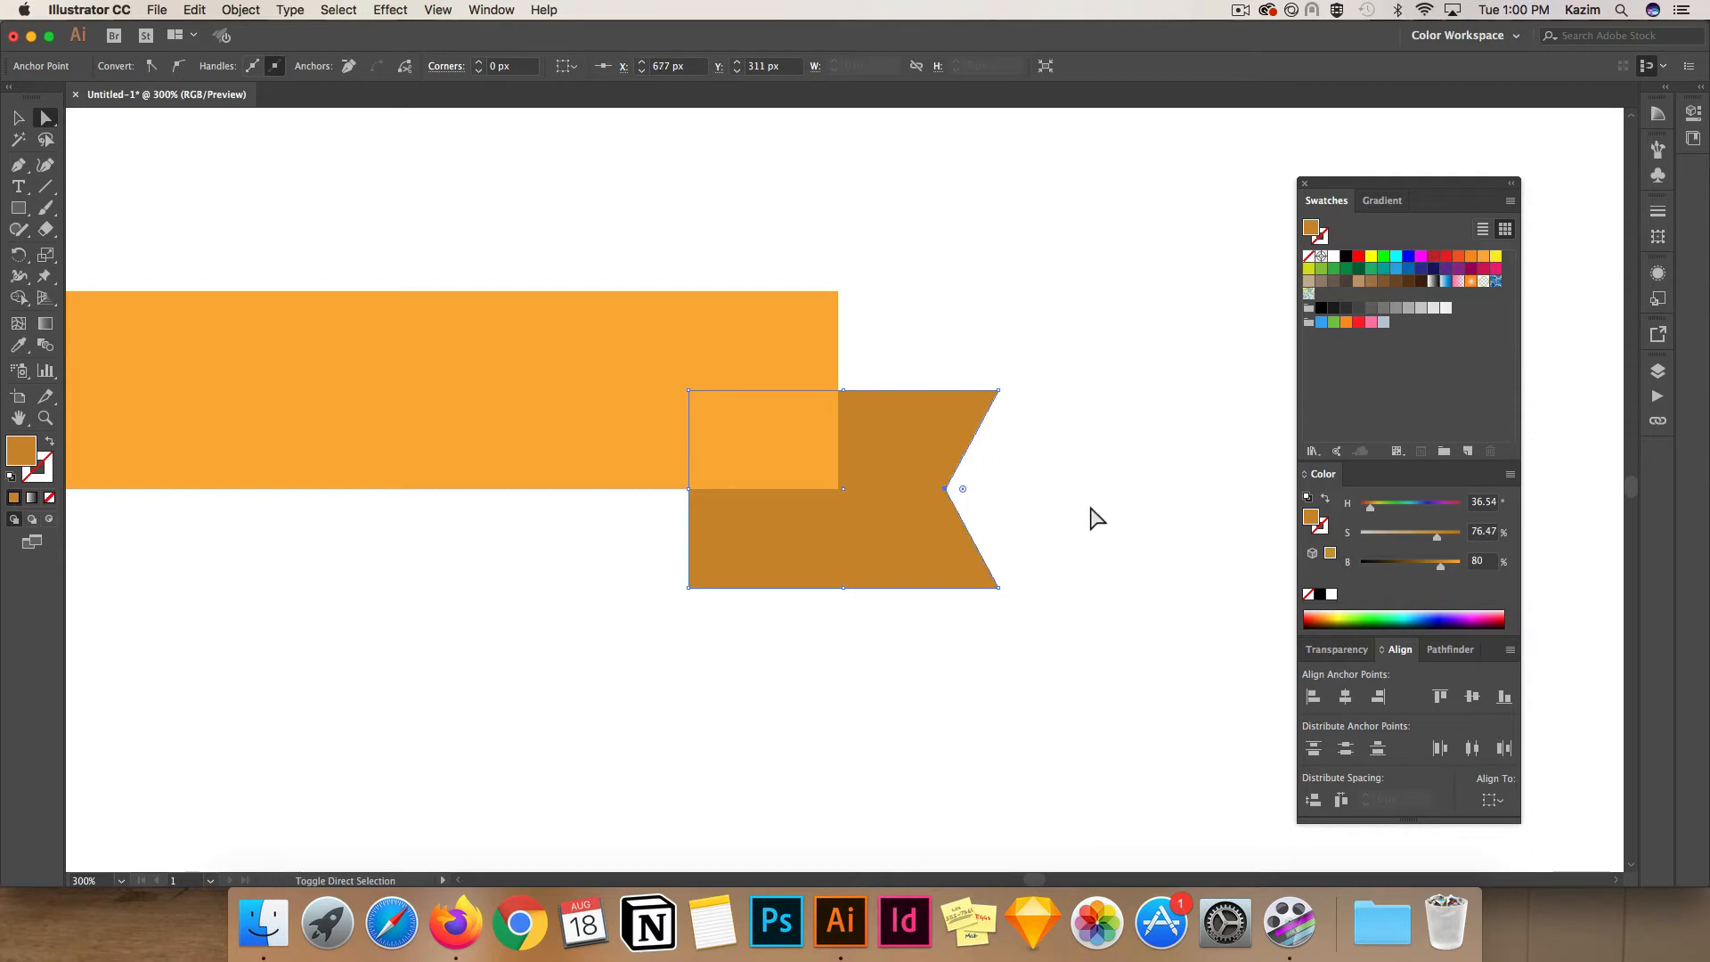
key("shift+Left")
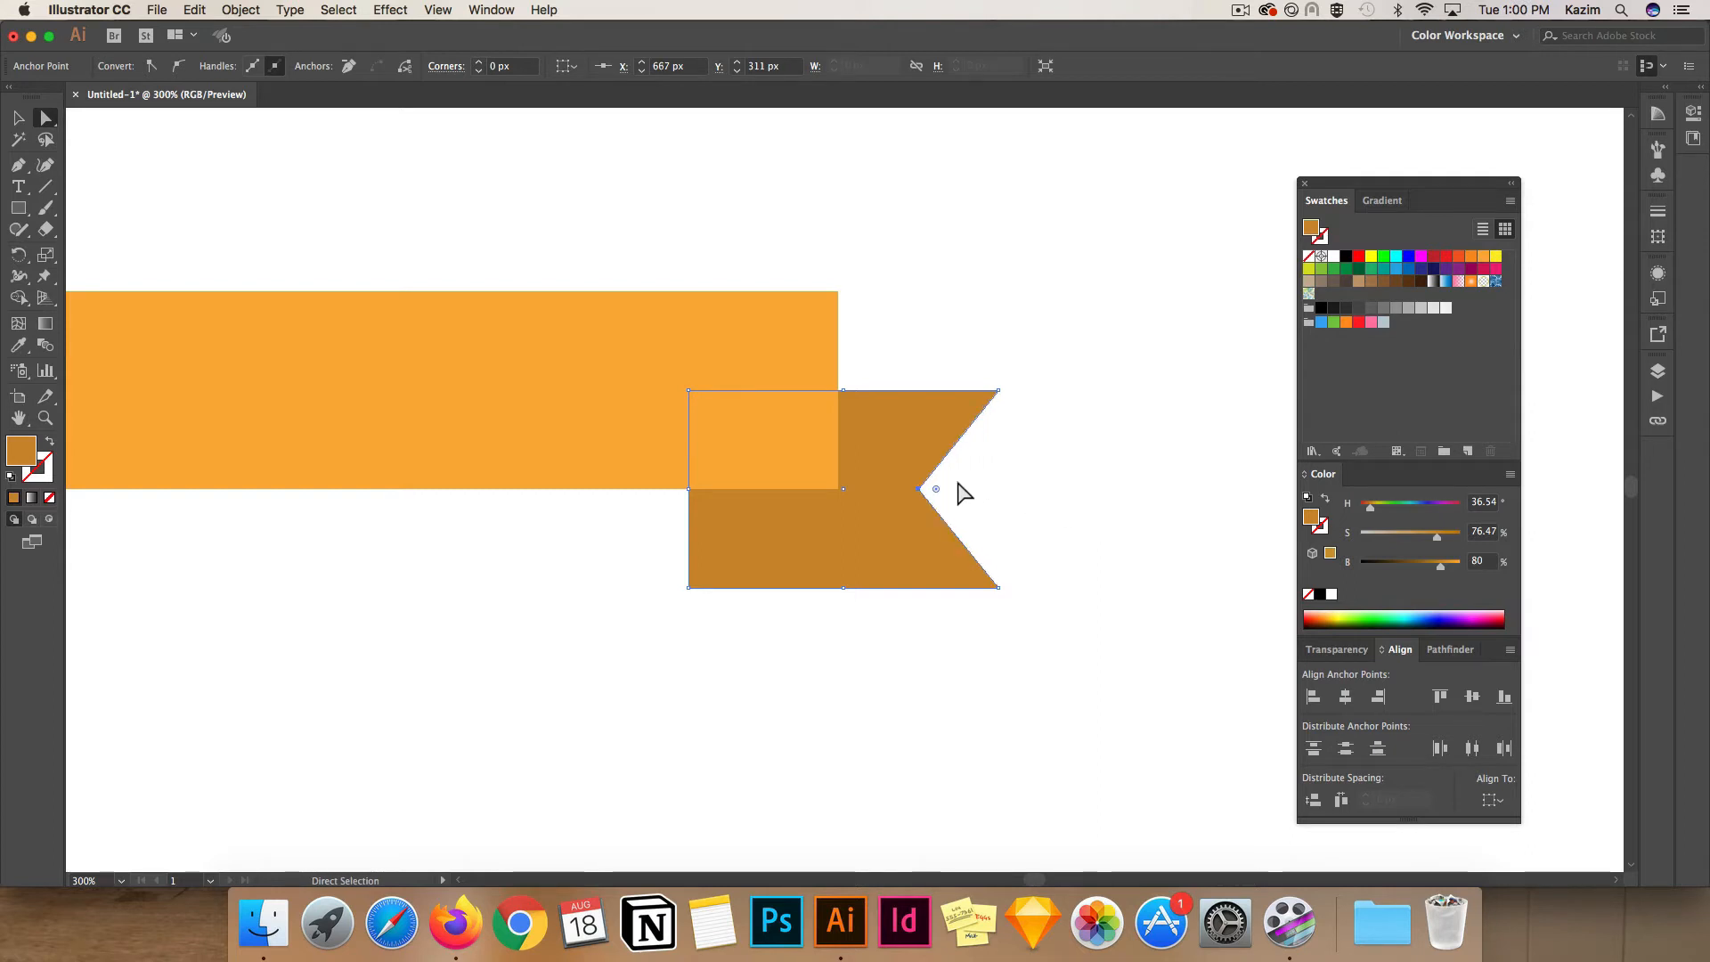
Duplicate the notched tail horizontally to the left end of the orange banner, centred at about X 220 px
key("super+minus")
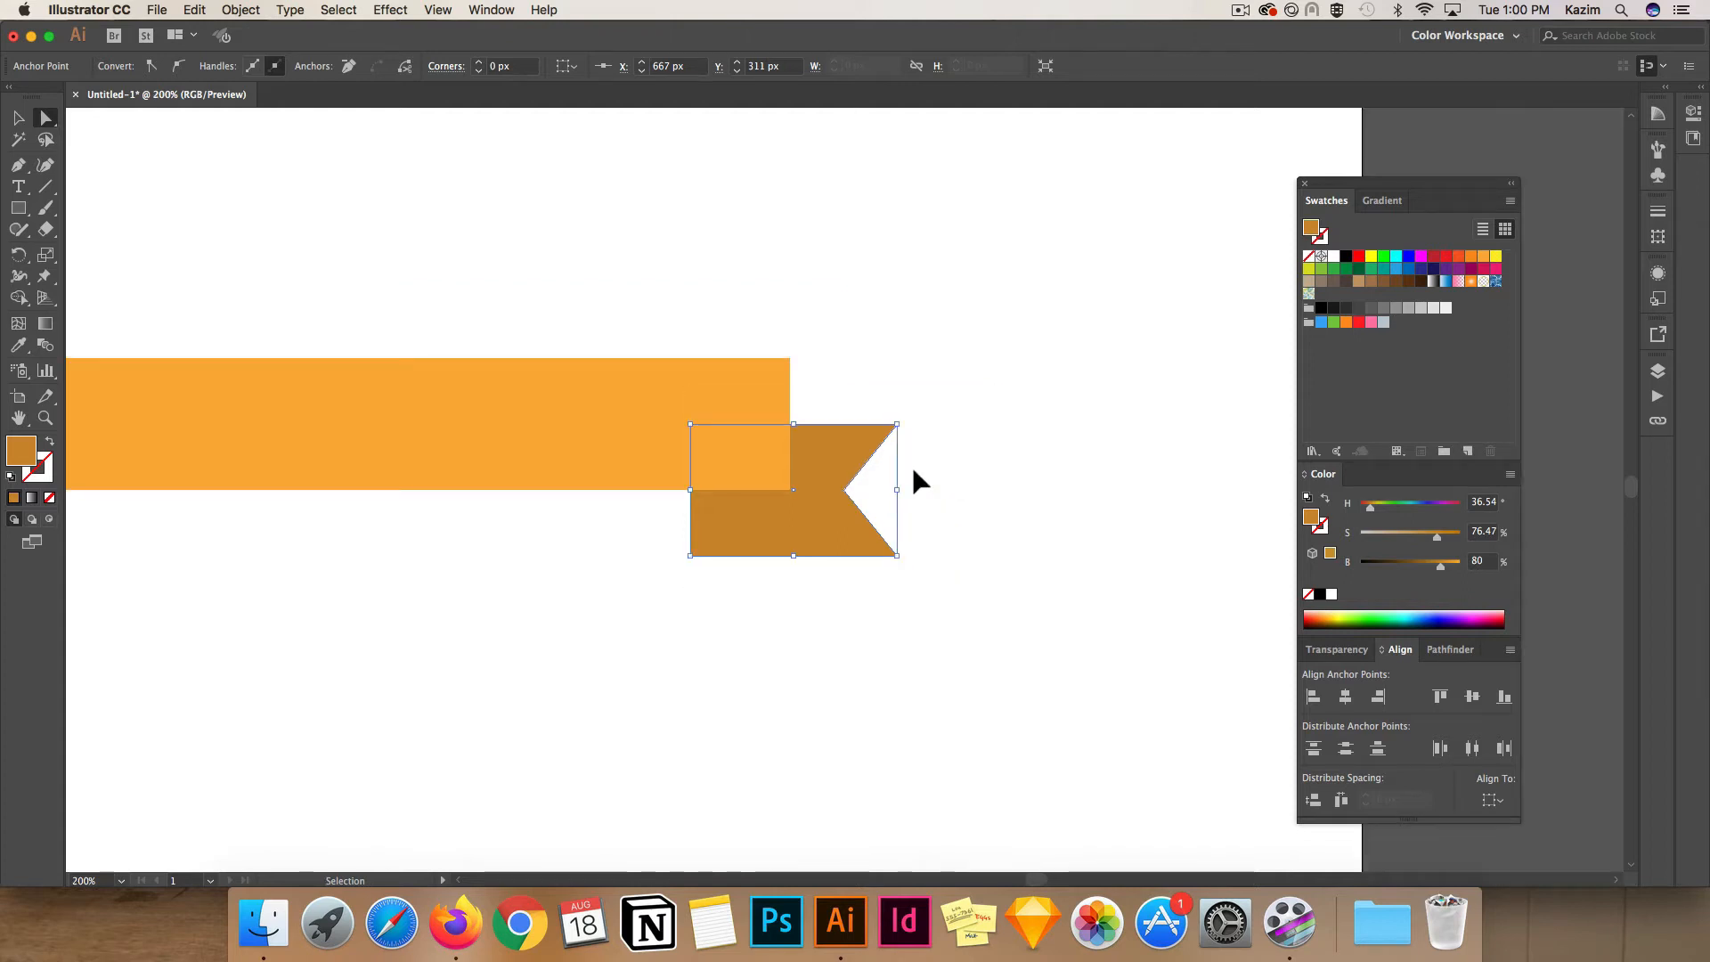
key("super+minus")
left_click(17, 120)
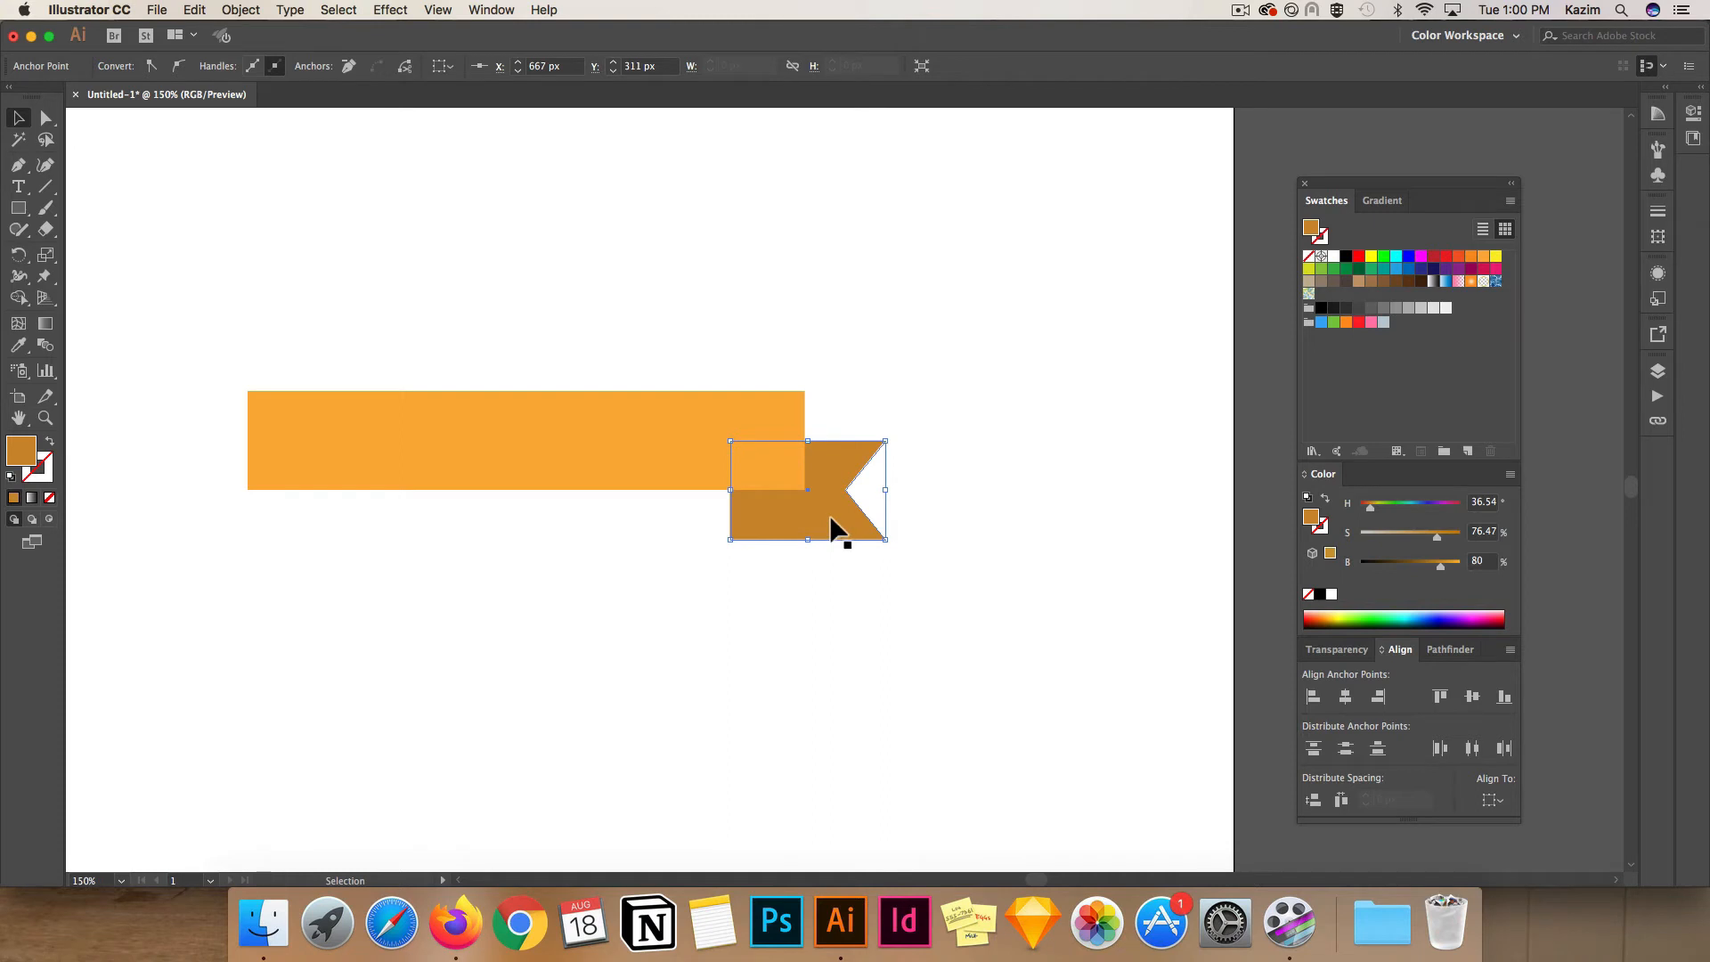
left_click_drag(833, 528, 275, 526)
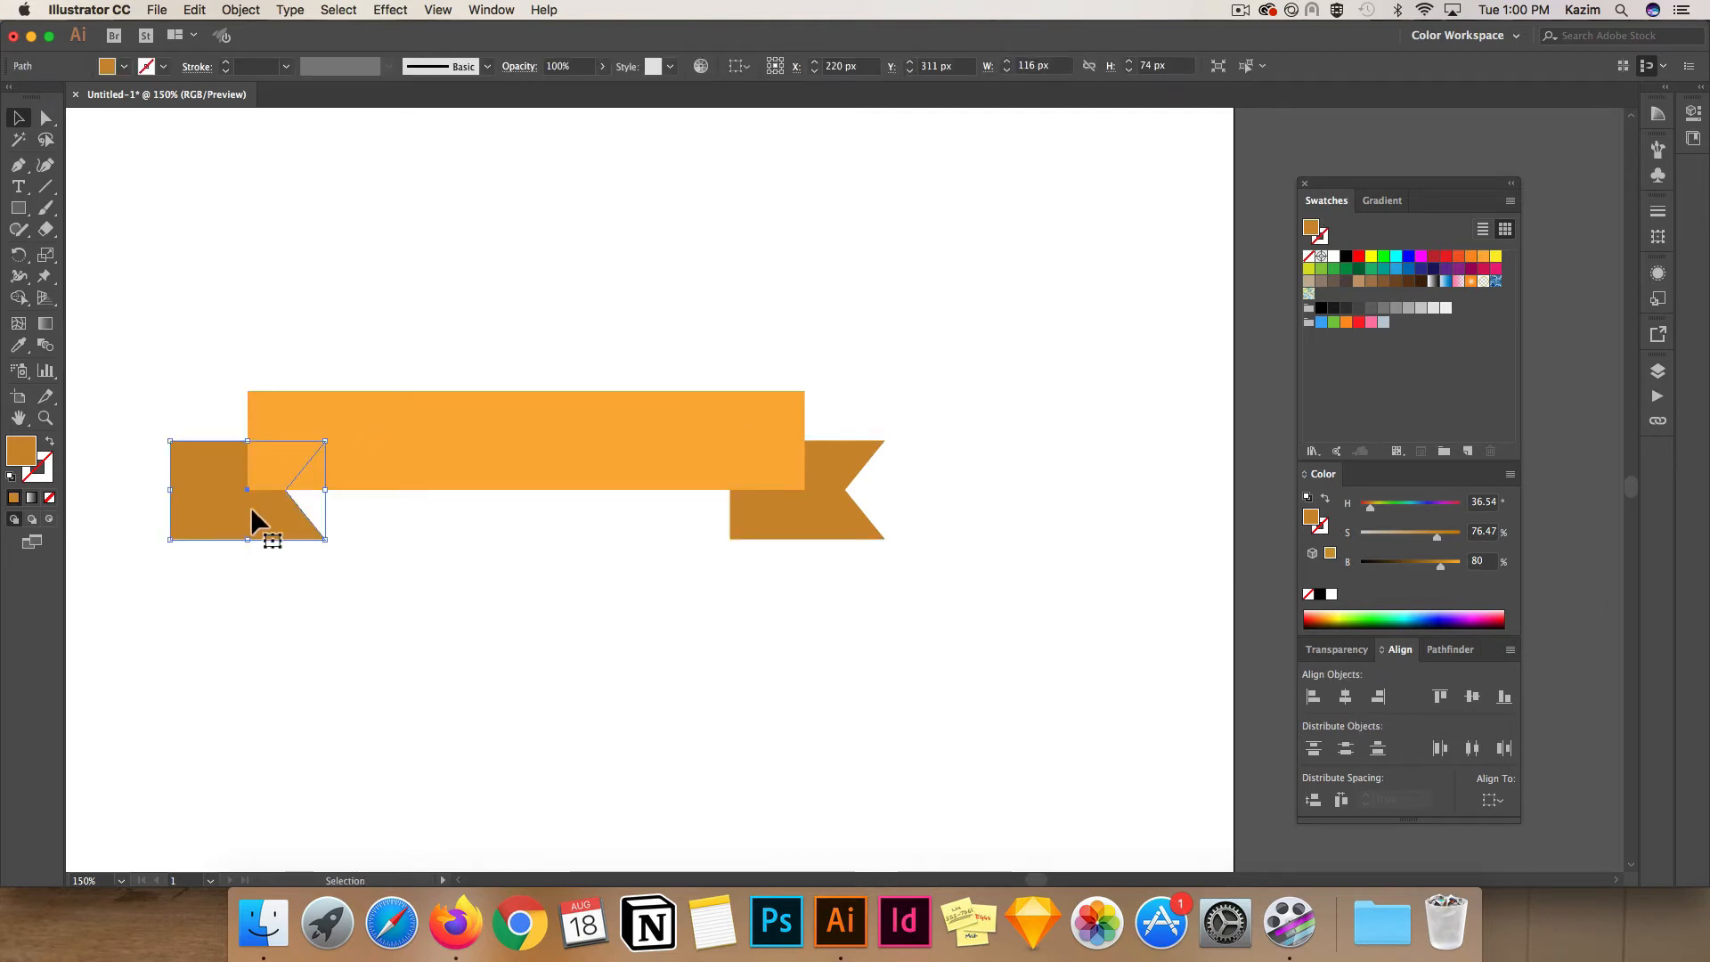
Reflect the left tail copy across the vertical axis with the preview on, and deselect it
right_click(251, 512)
mouse_move(372, 780)
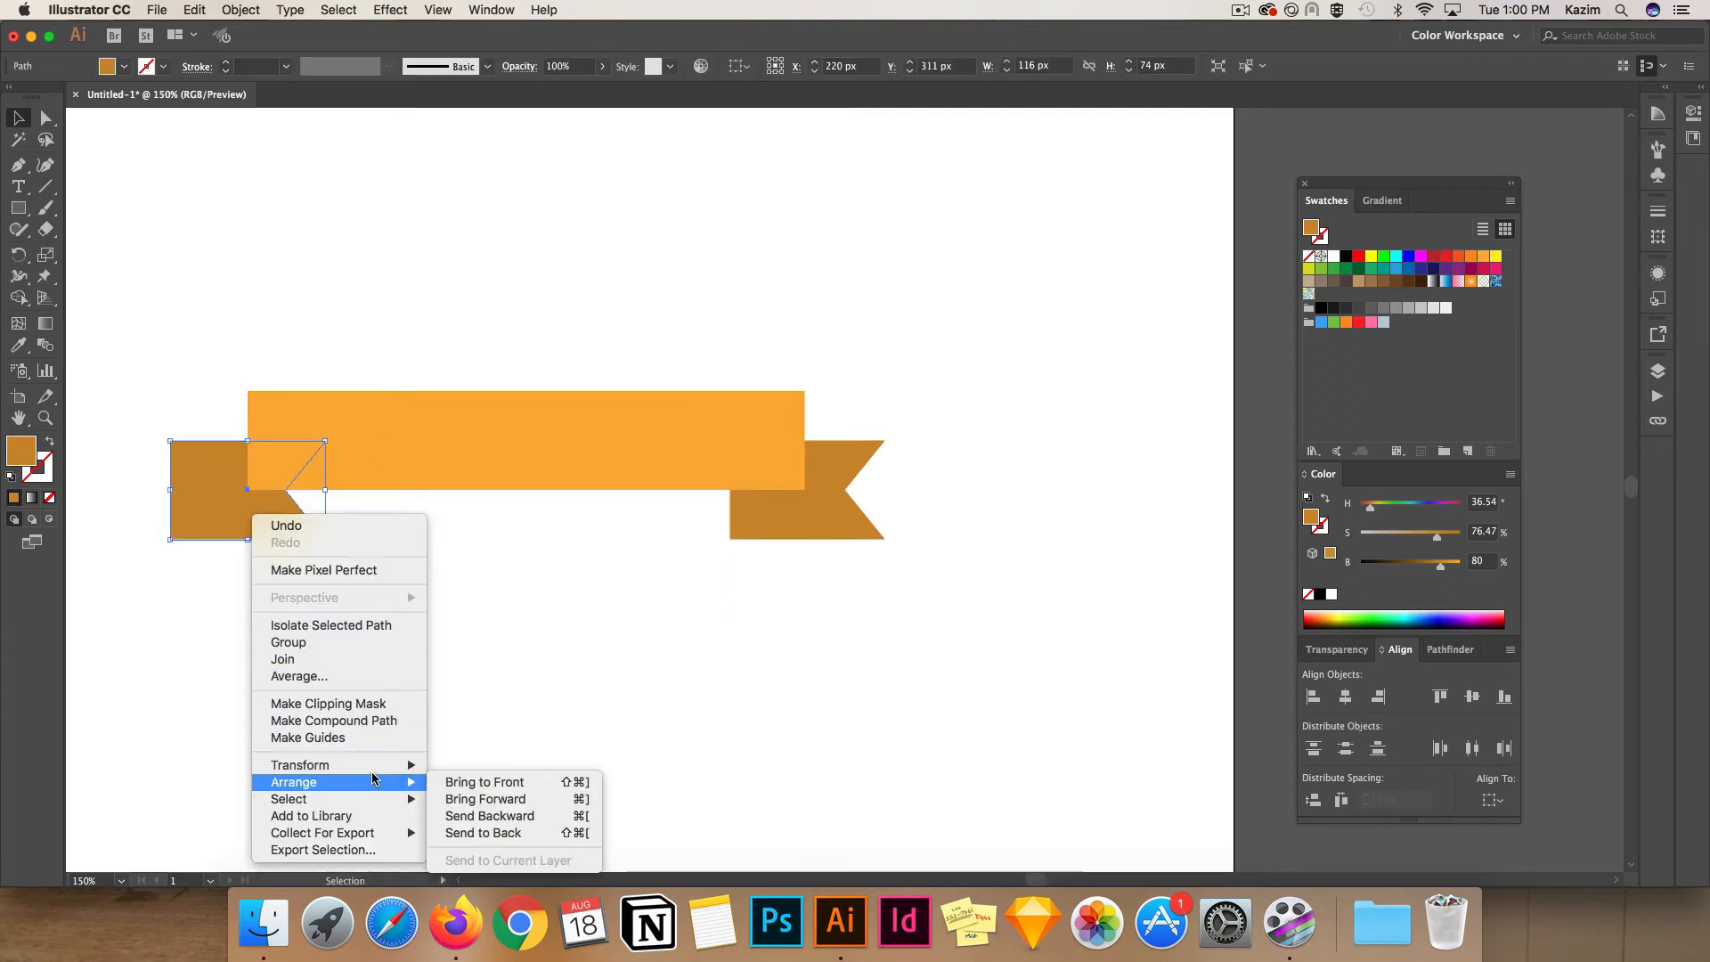
left_click(491, 782)
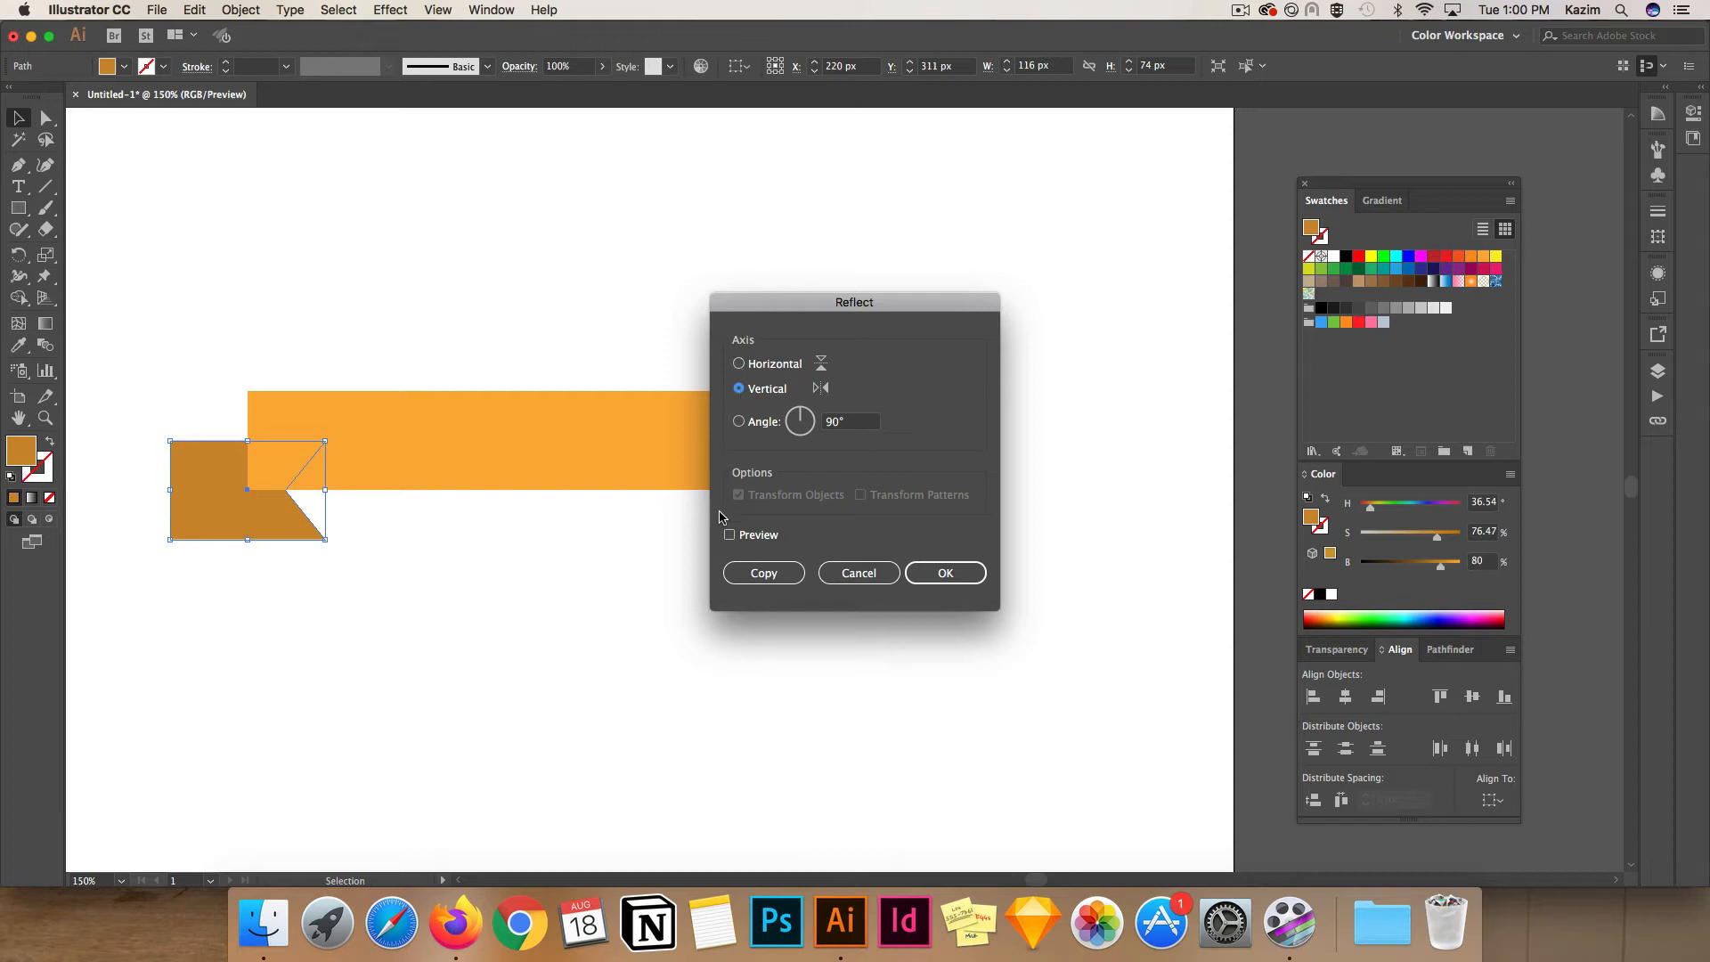
left_click(729, 537)
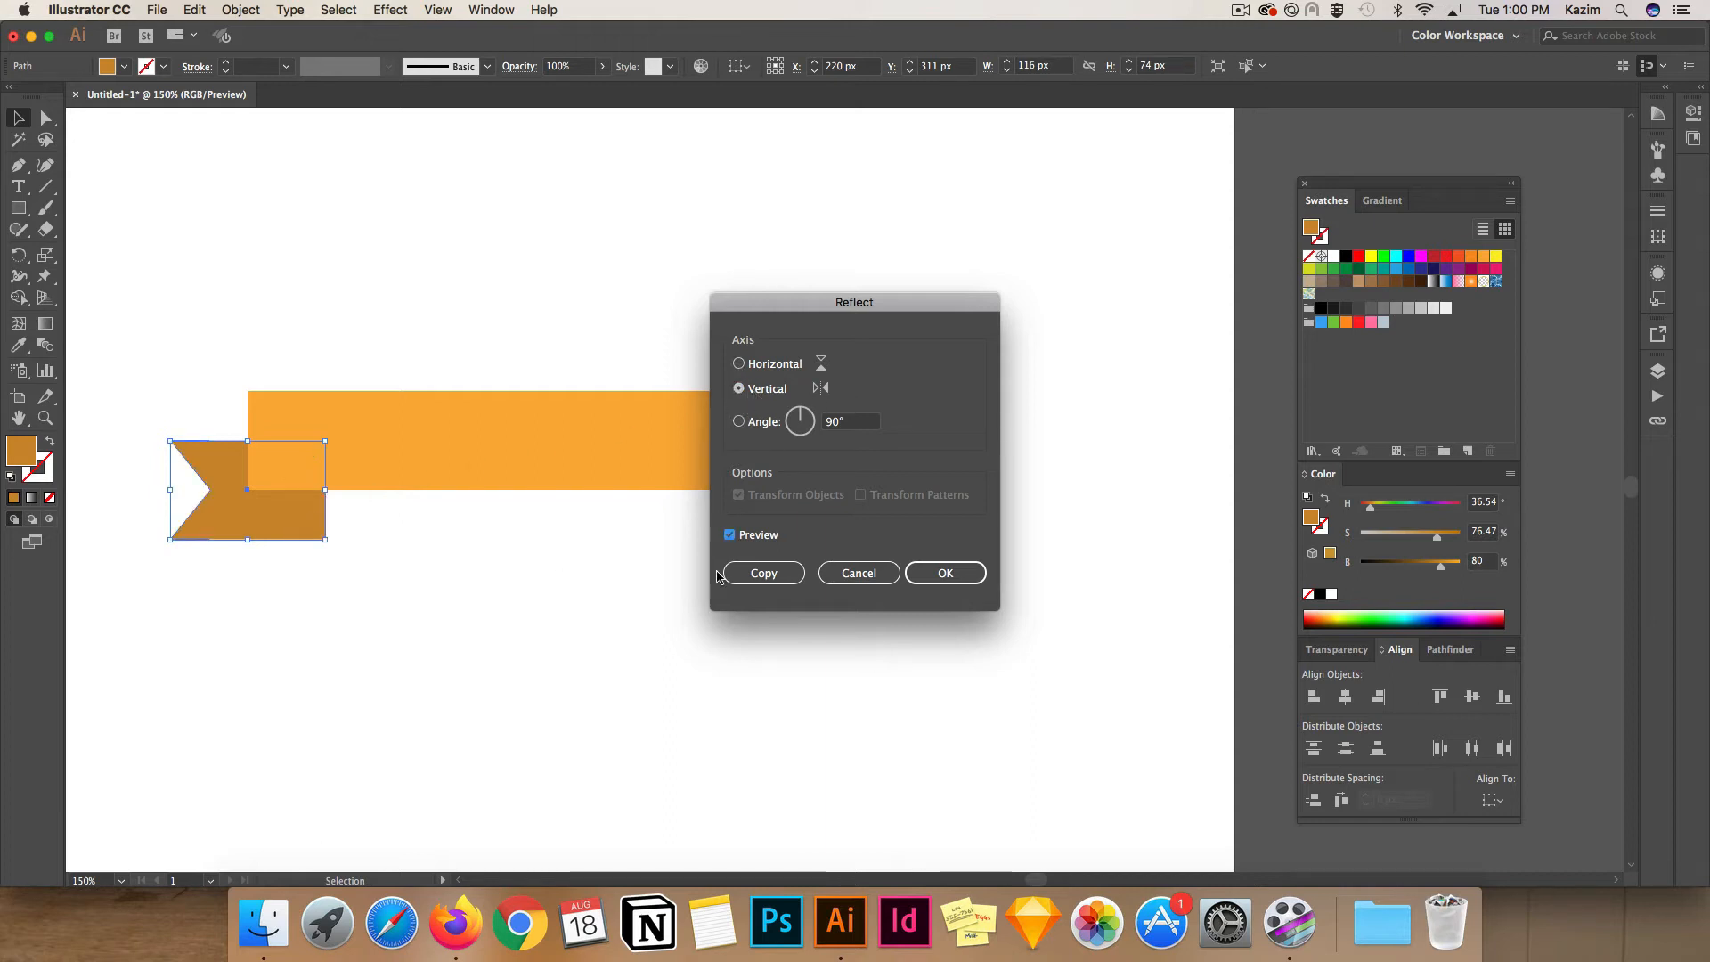
left_click(945, 573)
left_click(697, 608)
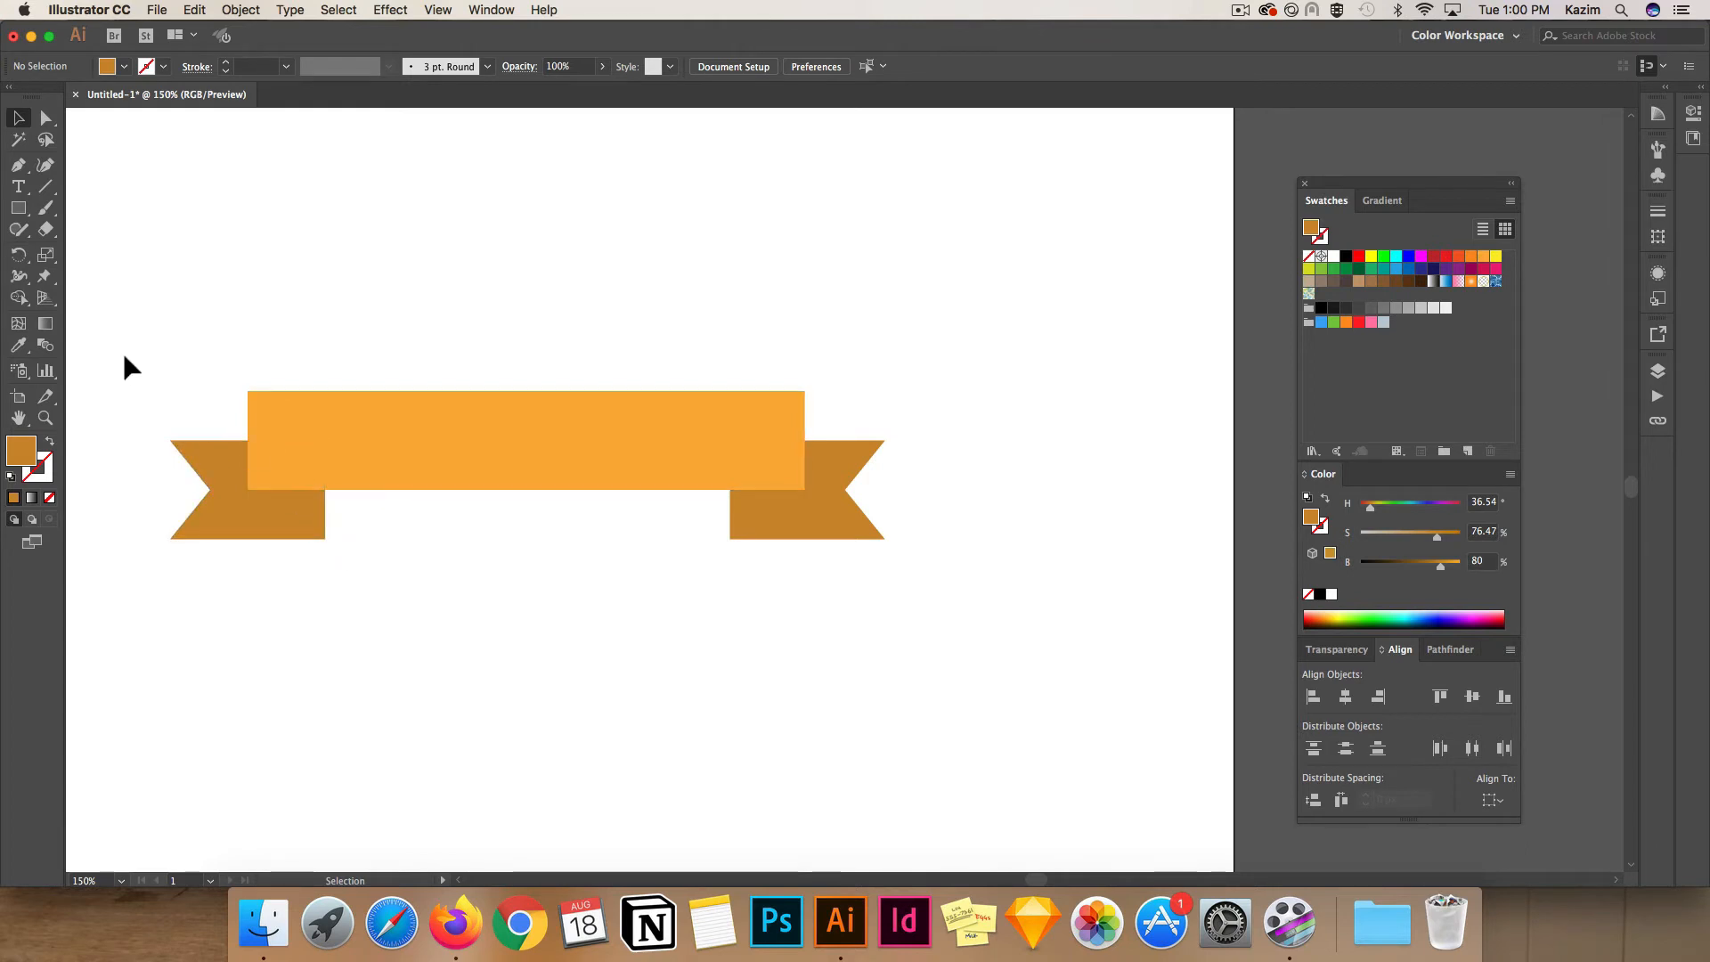
Draw a closed triangular fold about 58 × 37 px with the Pen tool, joining the band's lower-left corner to the left tail's two inner-edge corners
left_click(19, 167)
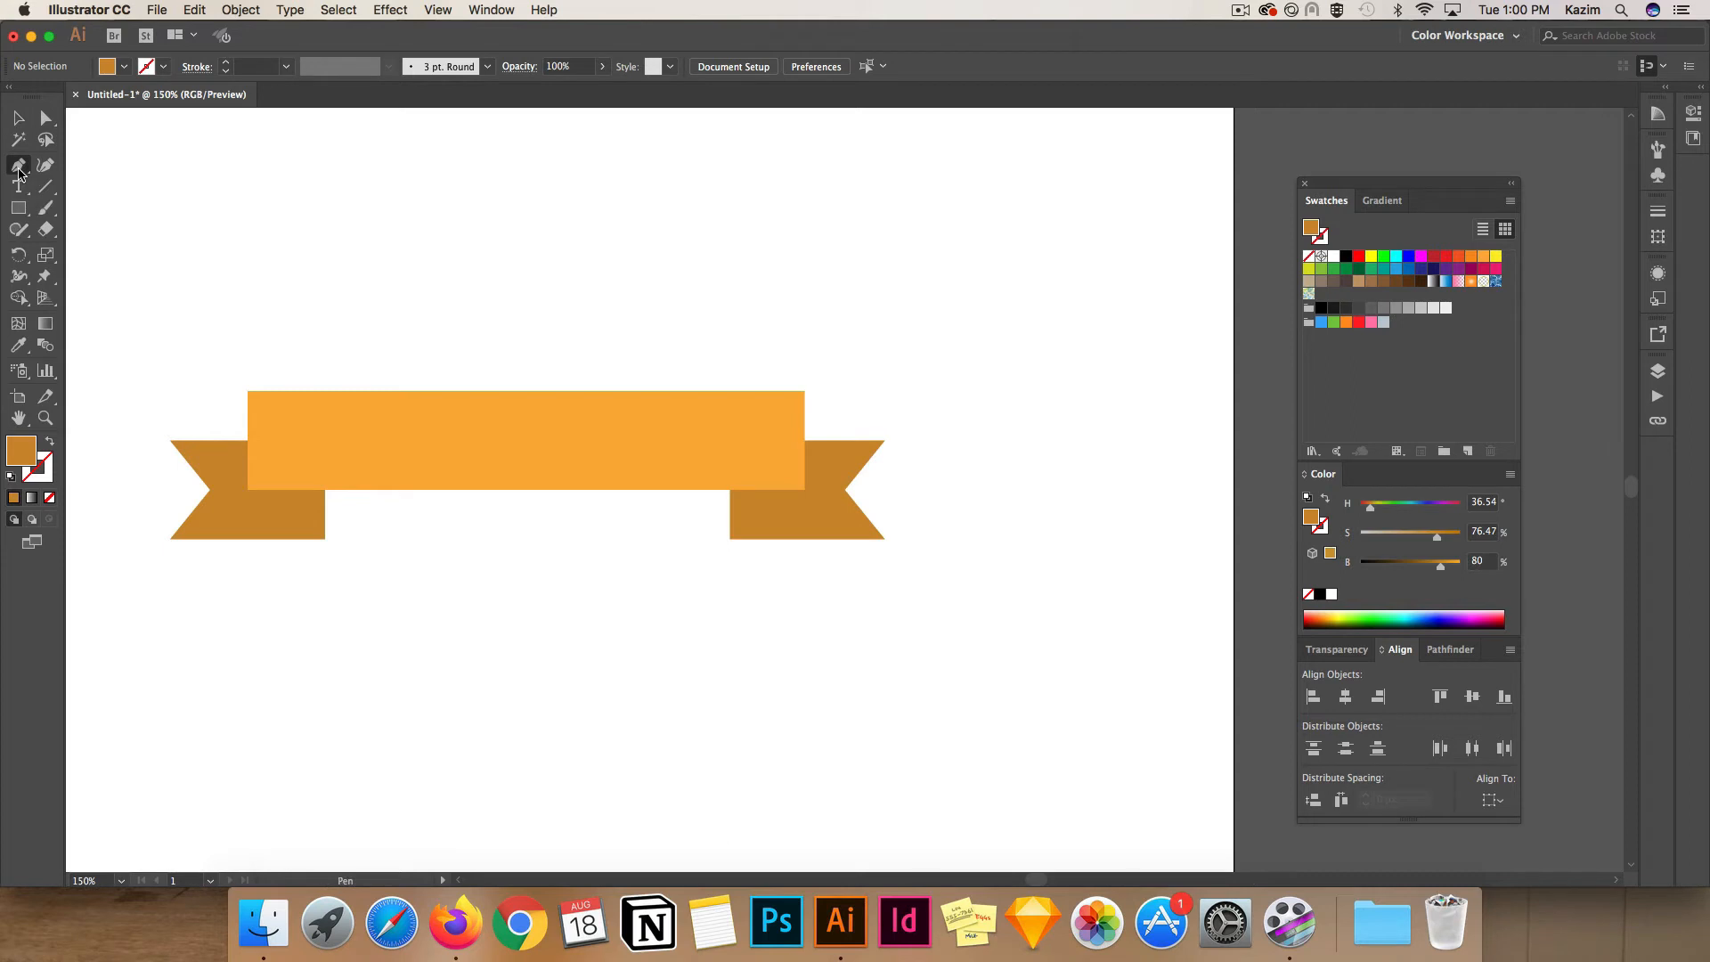
key("super+equal")
key("super+equal")
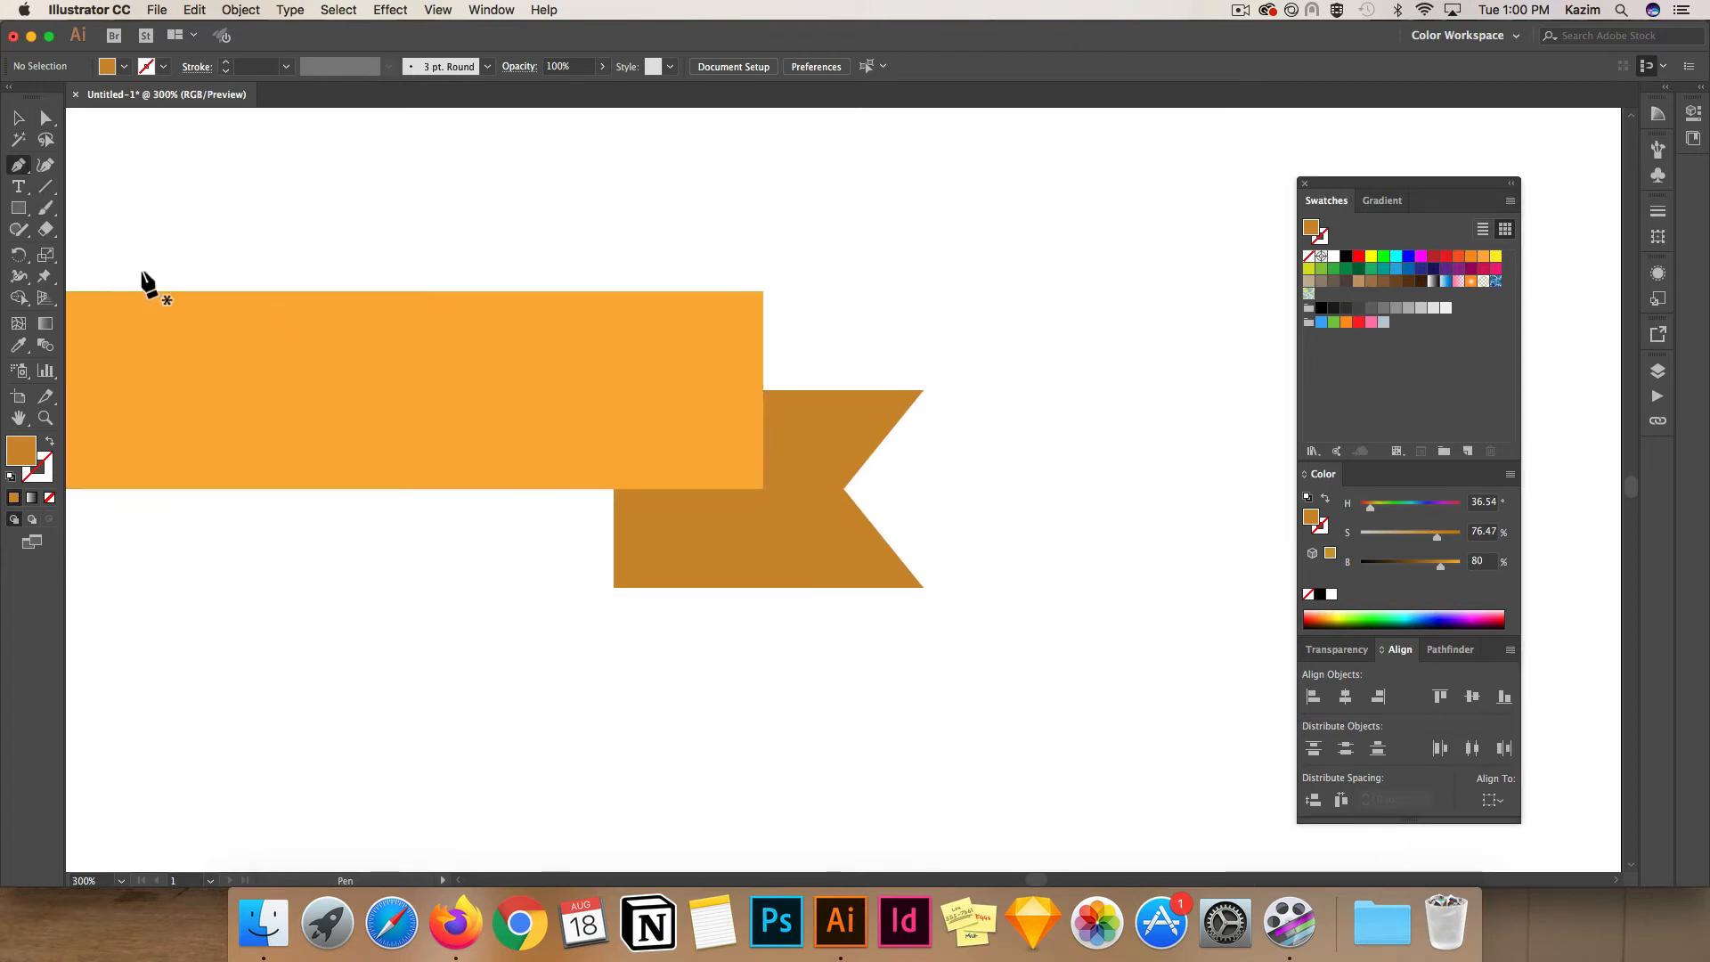
left_click(19, 119)
left_click_drag(378, 475, 794, 492)
left_click_drag(472, 499, 841, 508)
key("super+equal")
left_click_drag(601, 644, 751, 656)
left_click(18, 166)
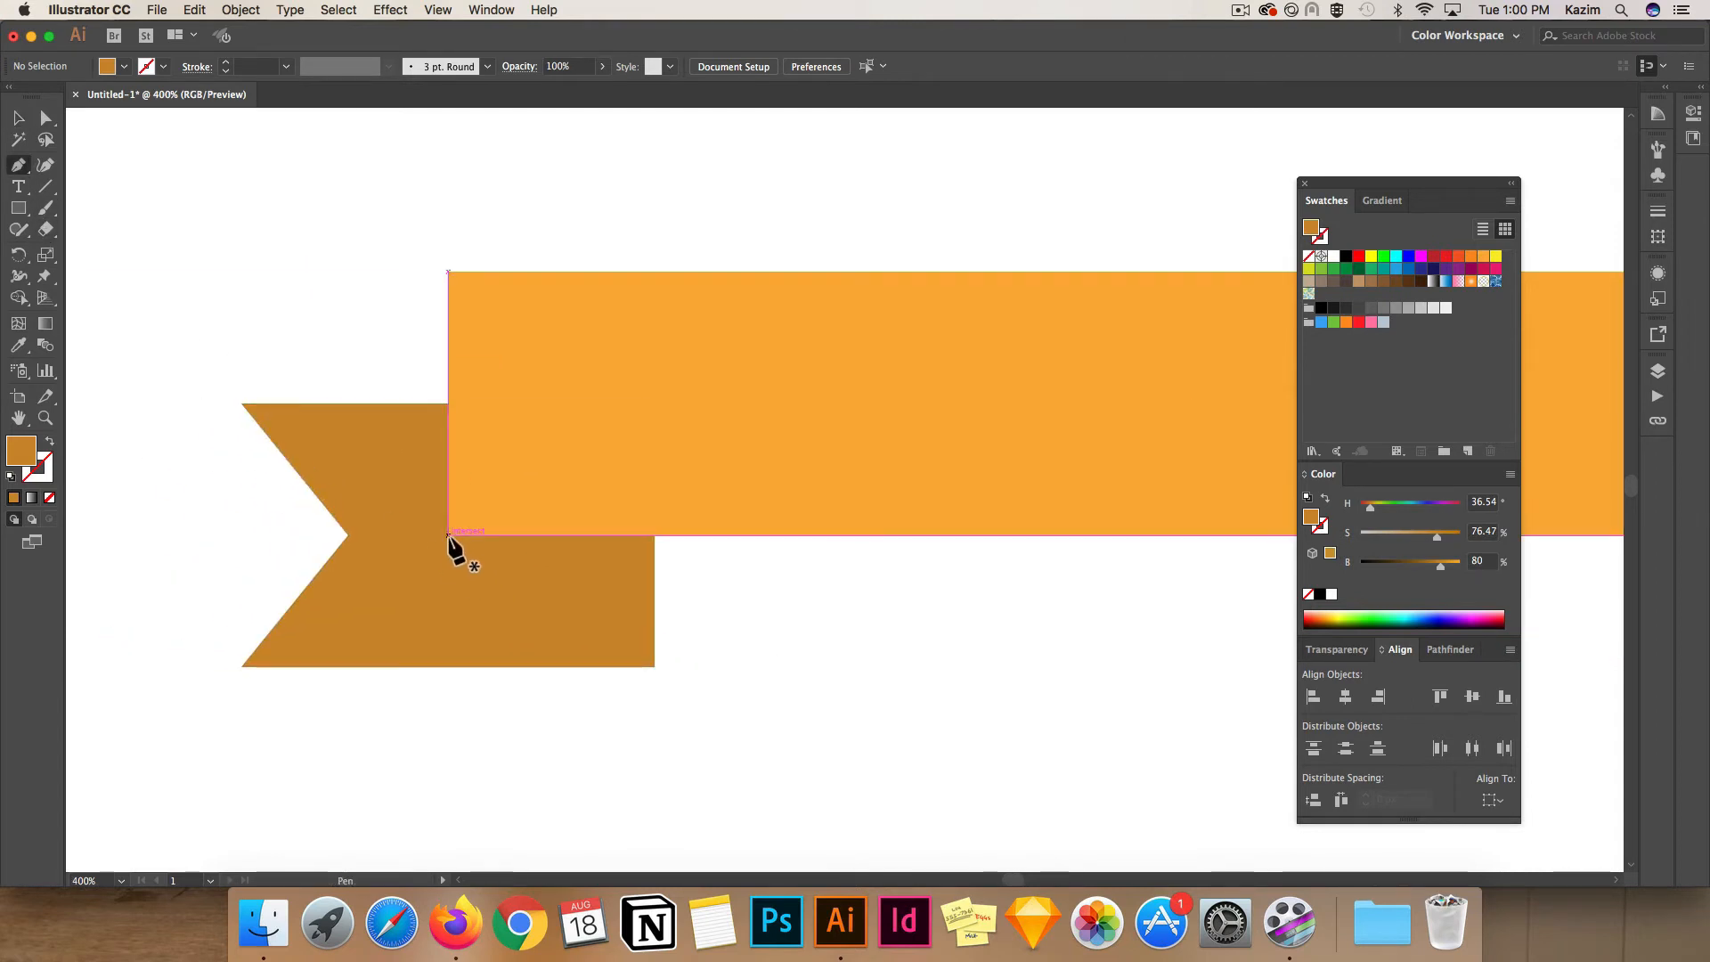
left_click(448, 535)
left_click(655, 536)
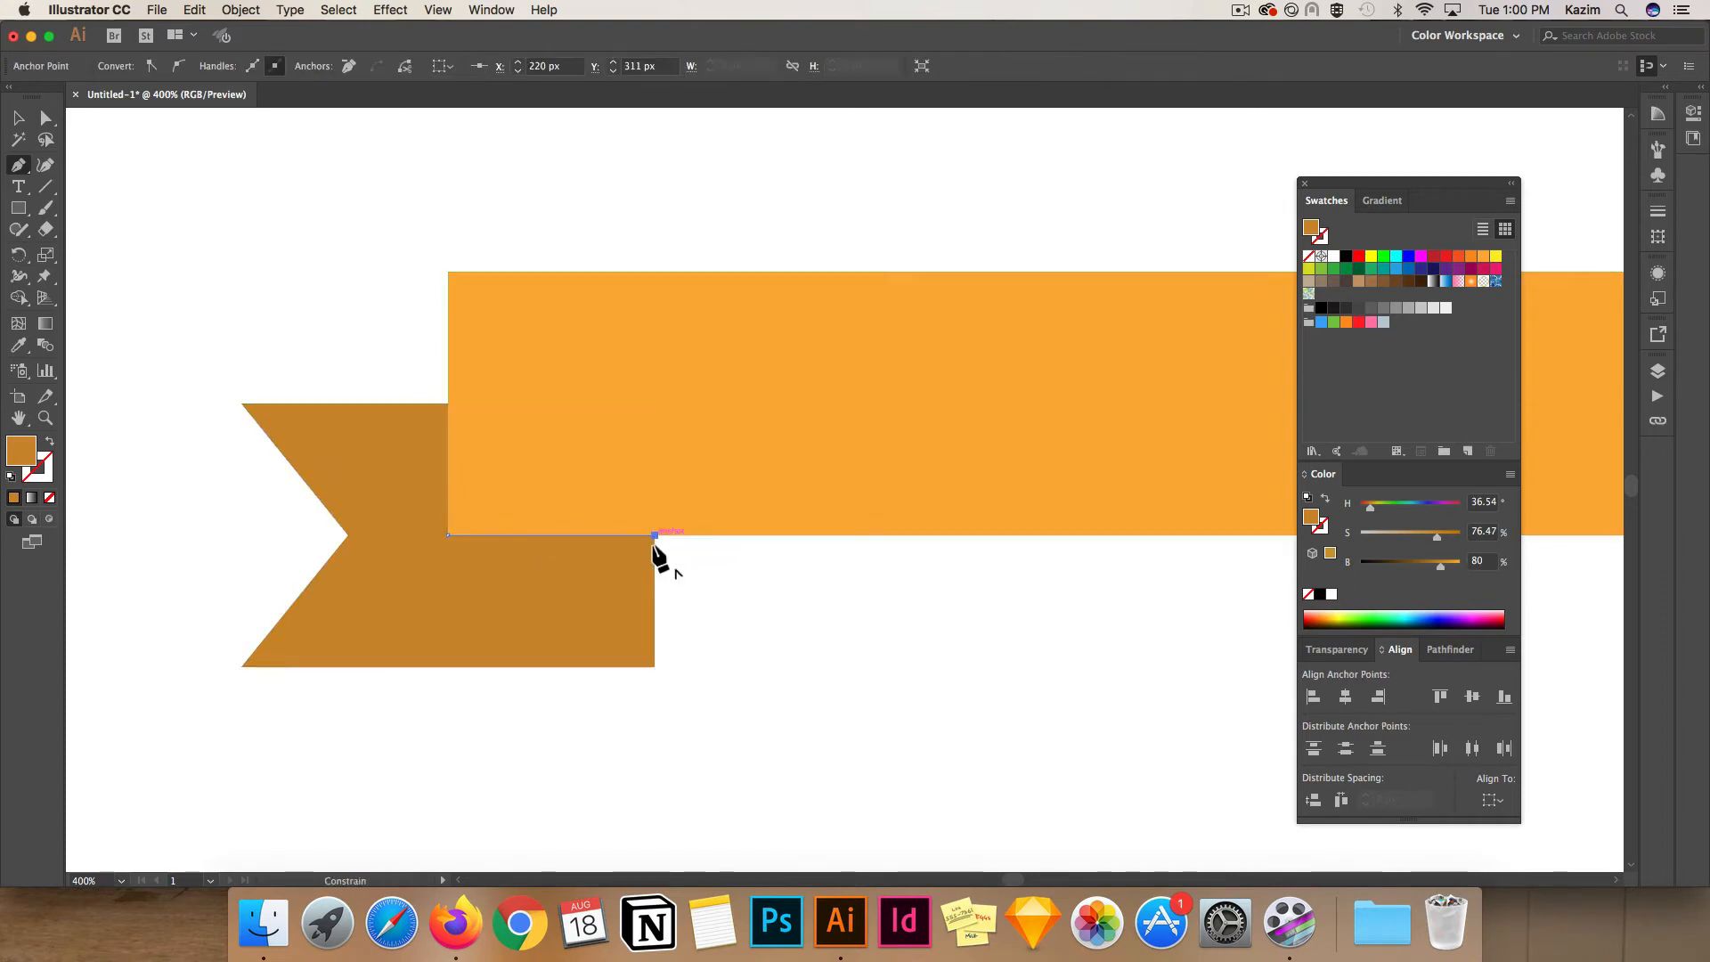
left_click(655, 667)
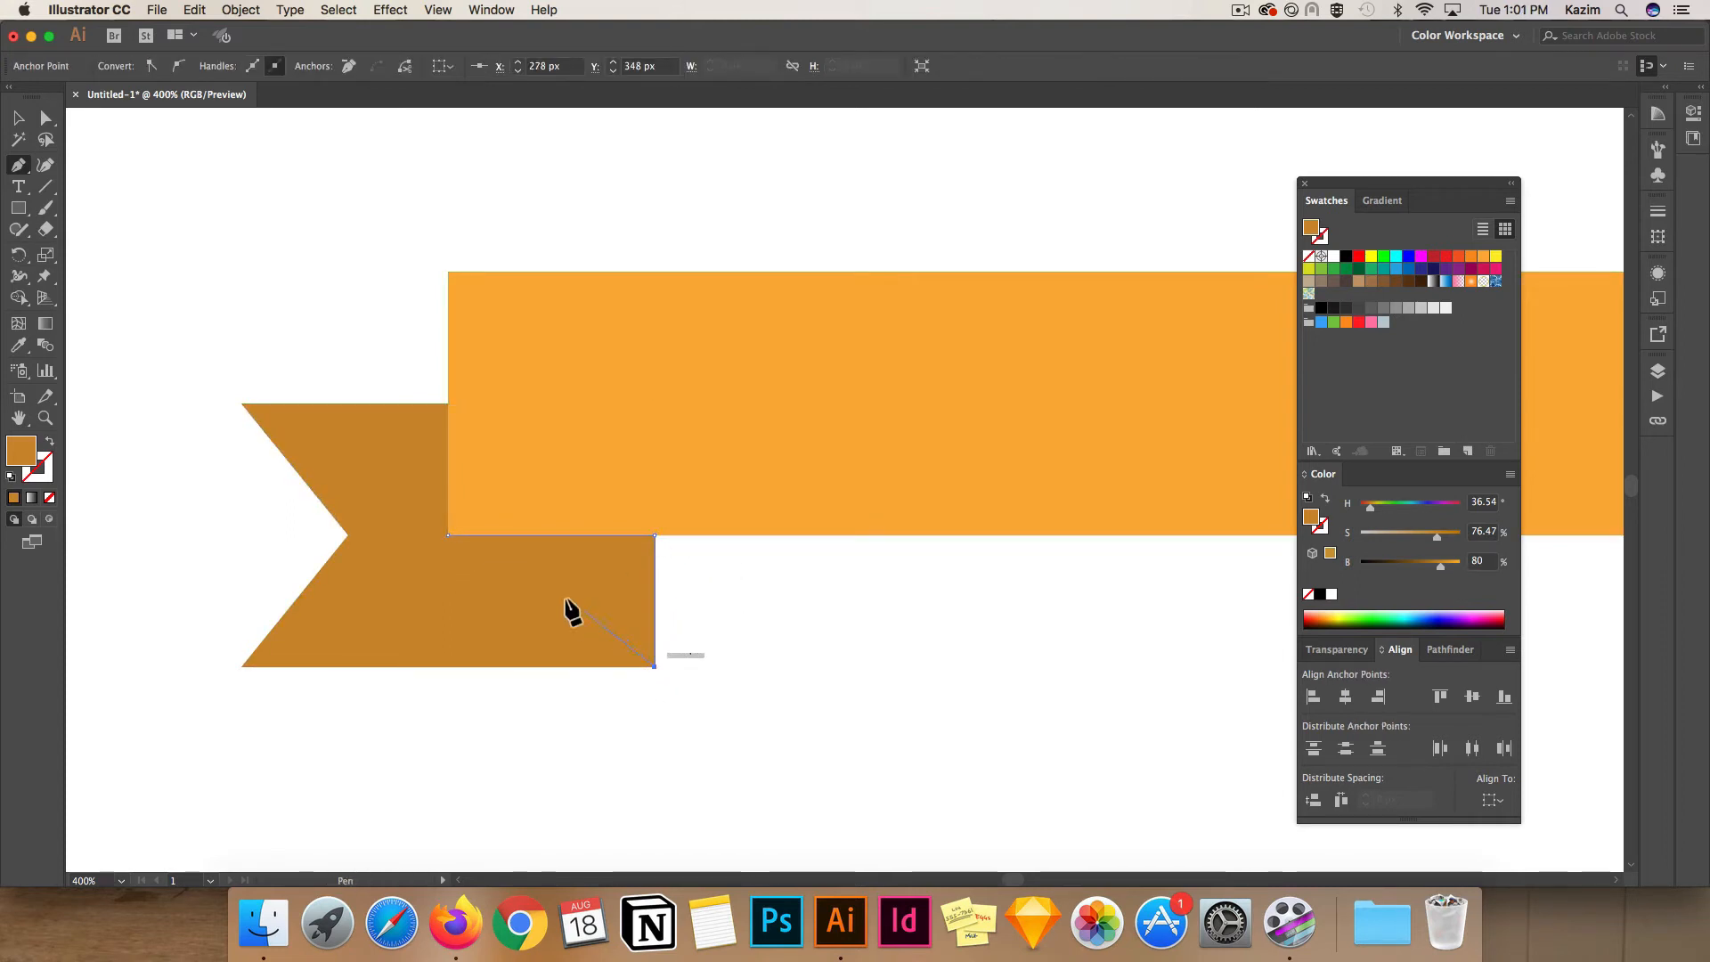
left_click(449, 537)
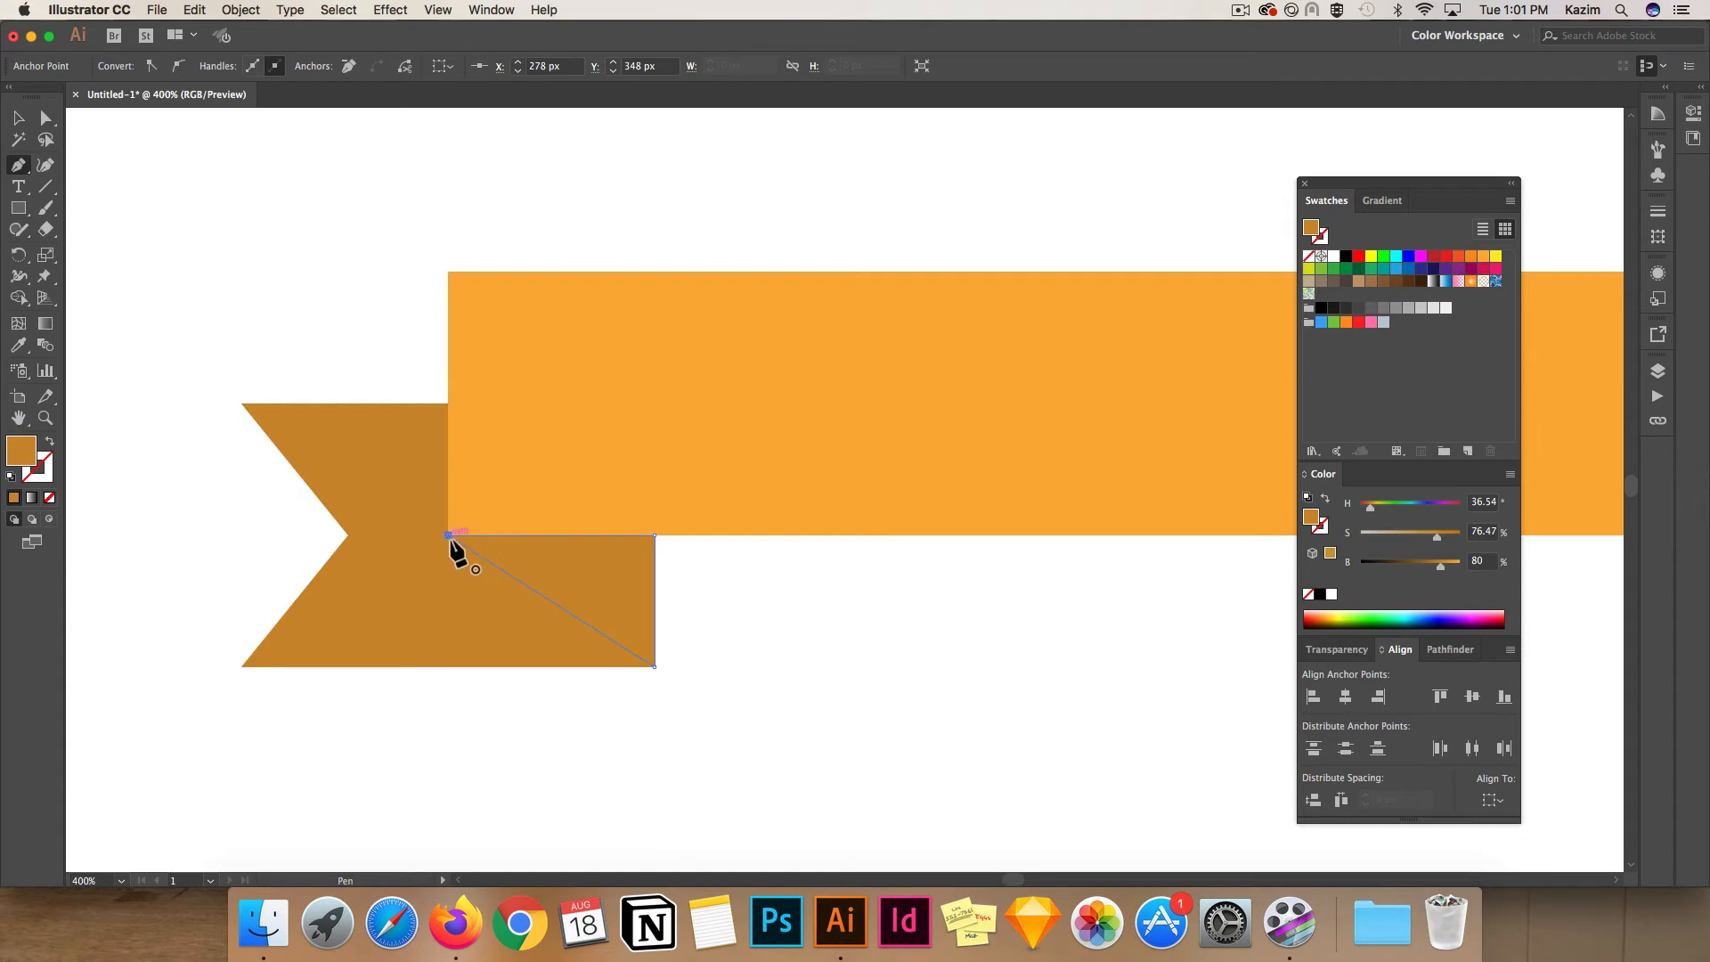
Darken the triangular fold by lowering its fill brightness to 54.9%
left_click(21, 119)
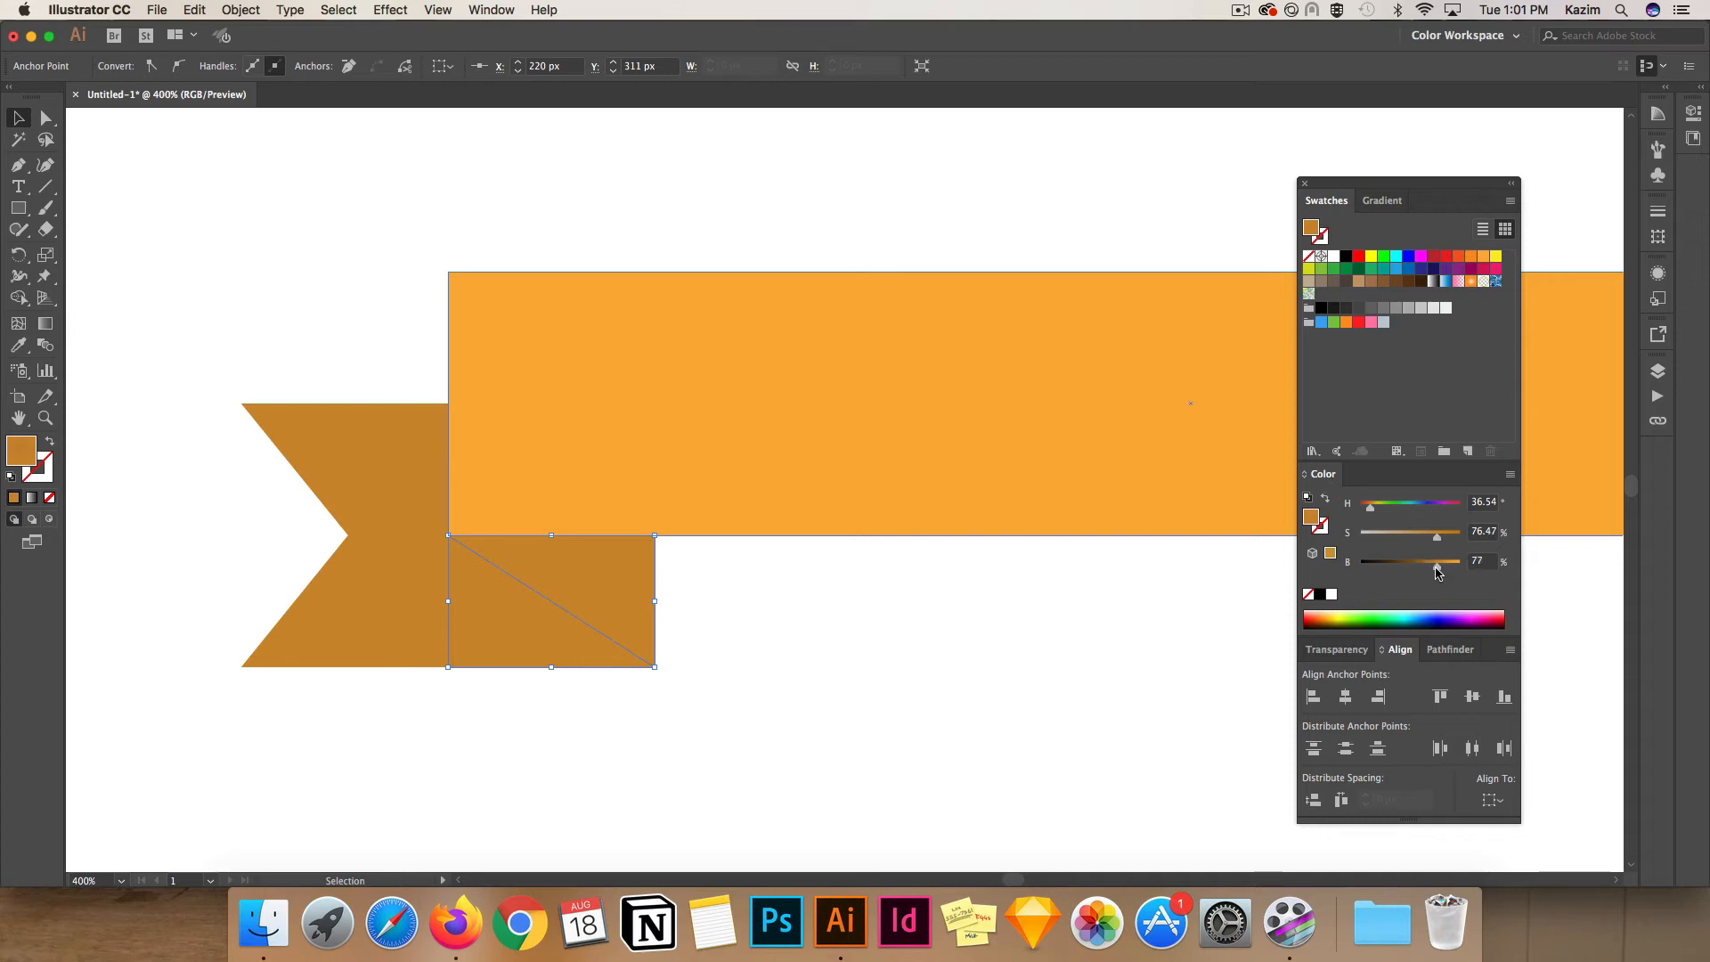
left_click_drag(1429, 567, 1412, 566)
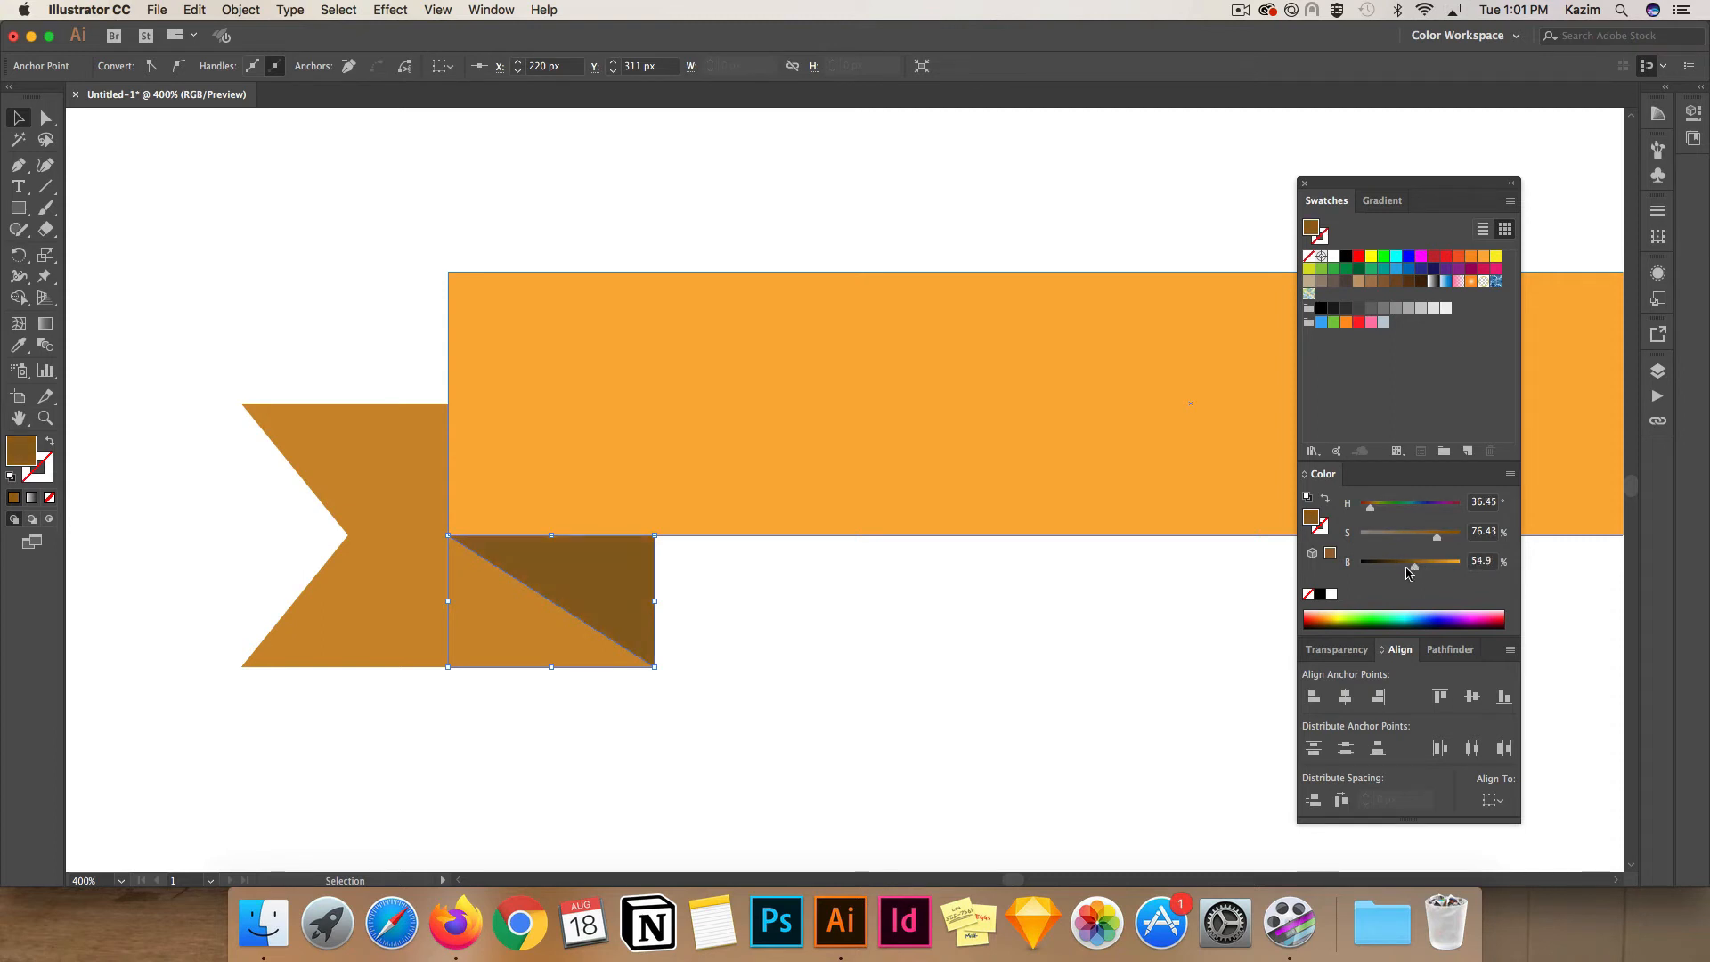
key("super")
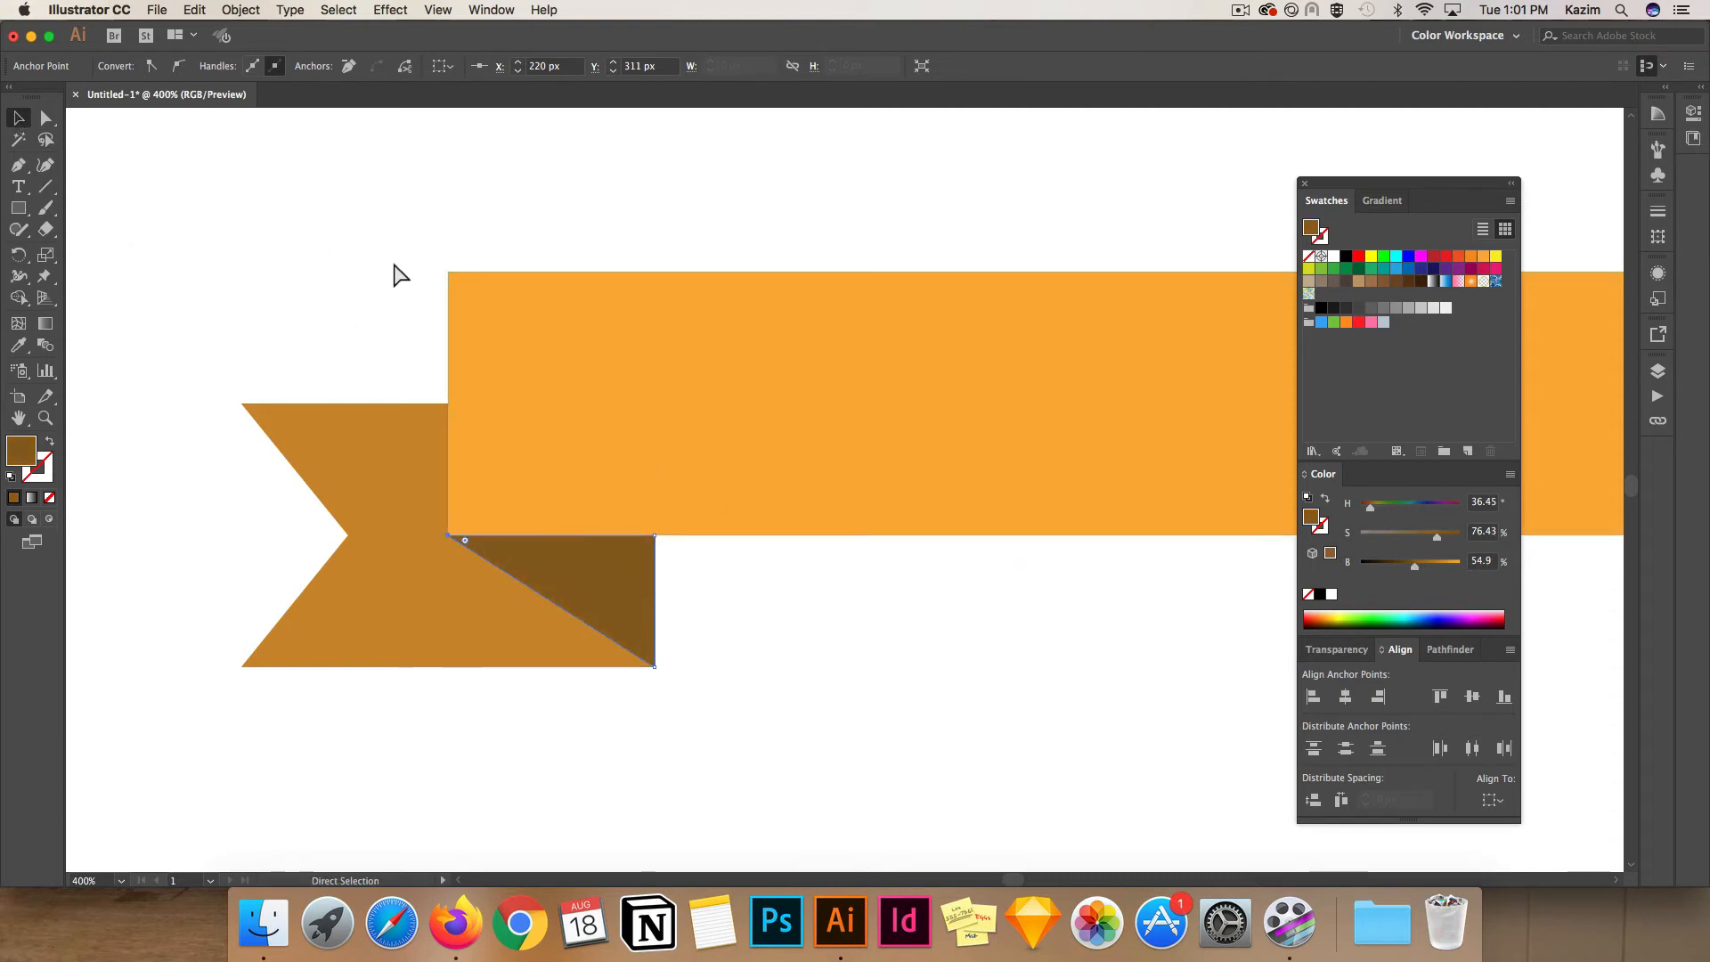
Duplicate the dark fold triangle horizontally onto the right tail under the band's right end, centred at about X 608 px
key("super+minus")
left_click_drag(1050, 320, 367, 270)
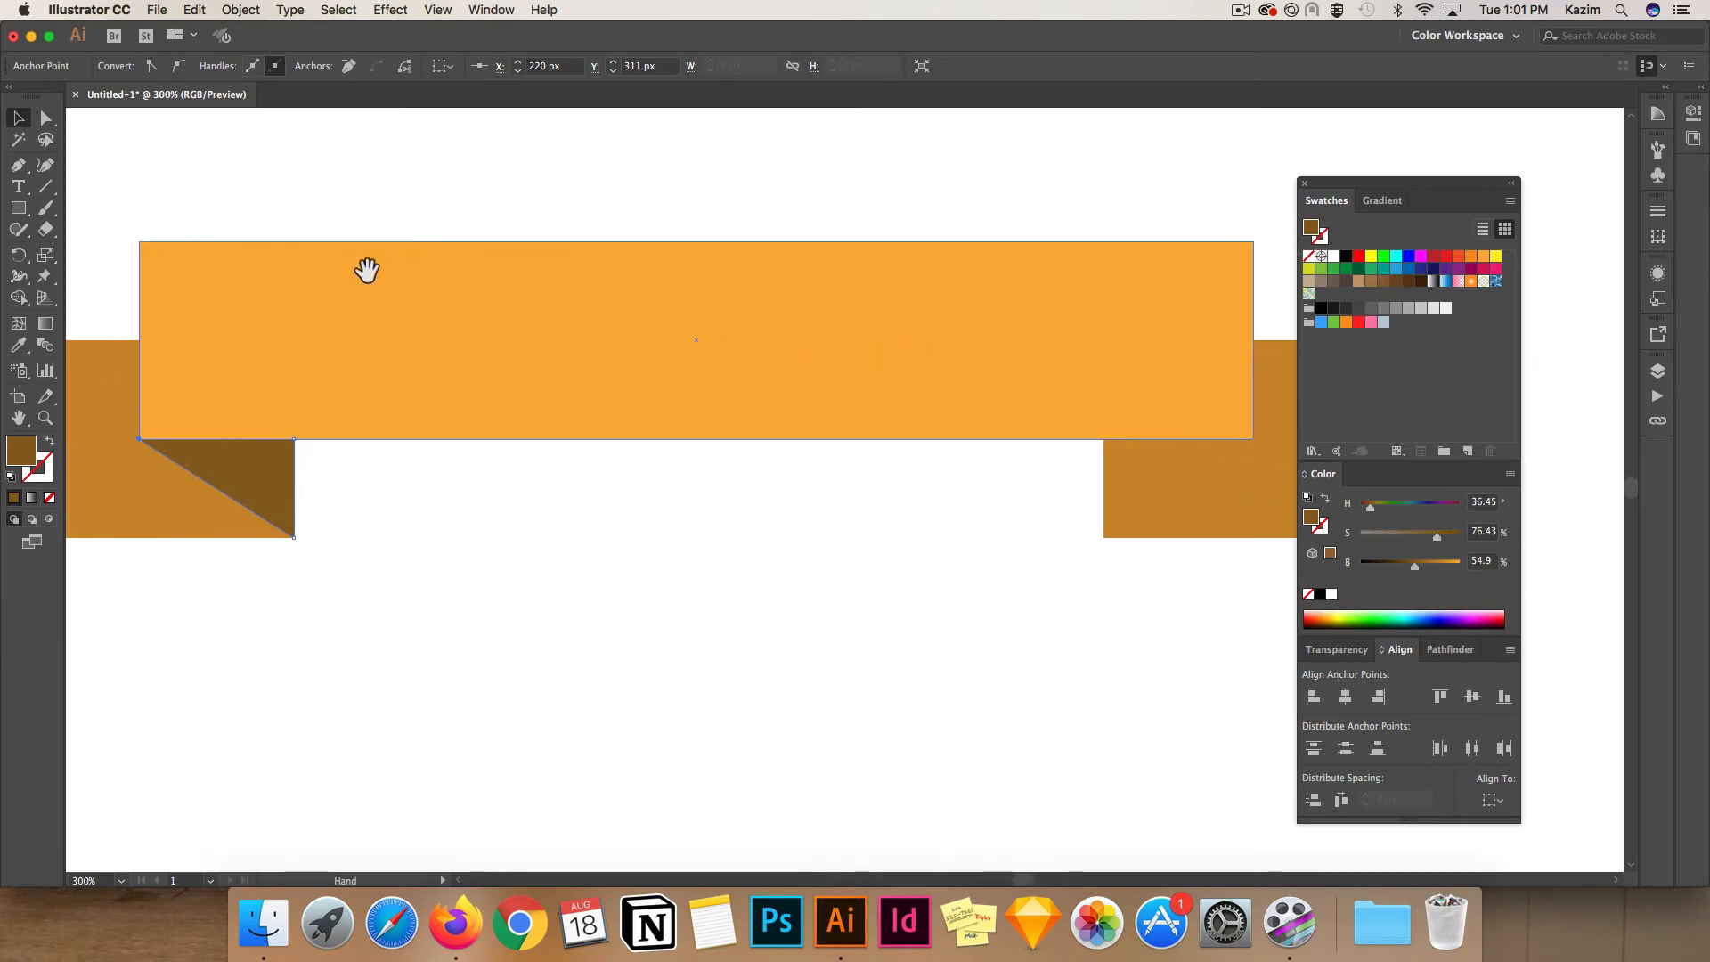
key("super+minus")
left_click_drag(985, 356, 529, 347)
left_click(419, 516)
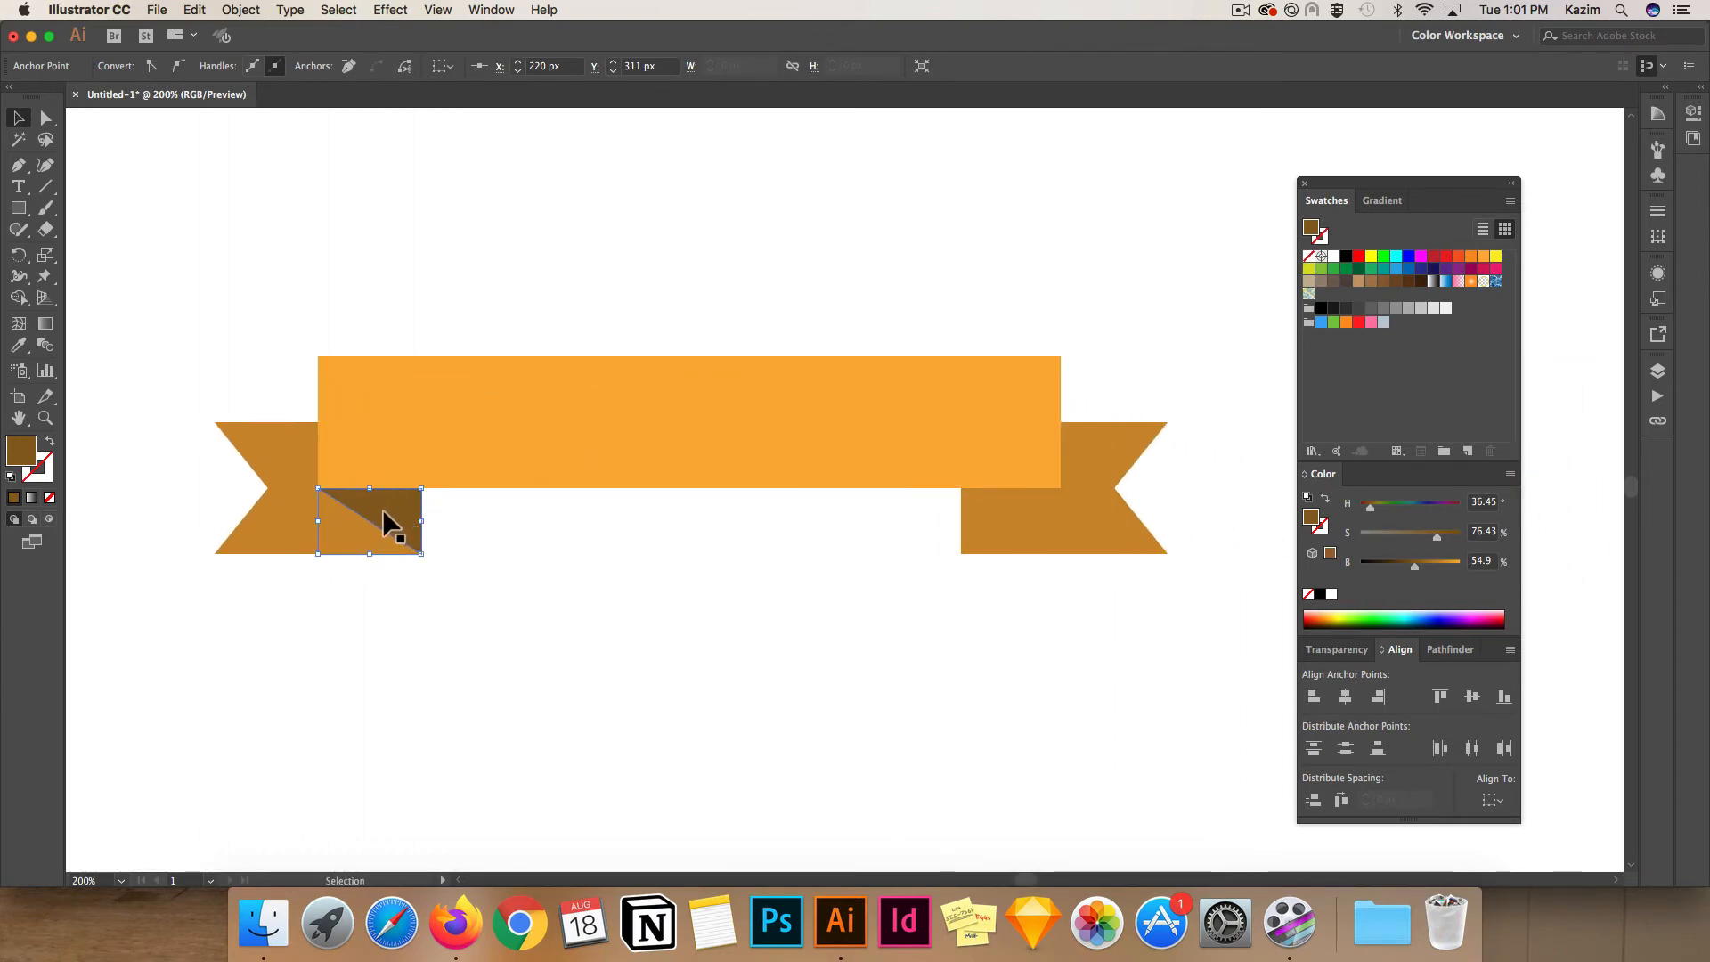
left_click_drag(385, 525, 1025, 529)
Reflect the right fold triangle across the vertical axis and deselect it
right_click(1024, 514)
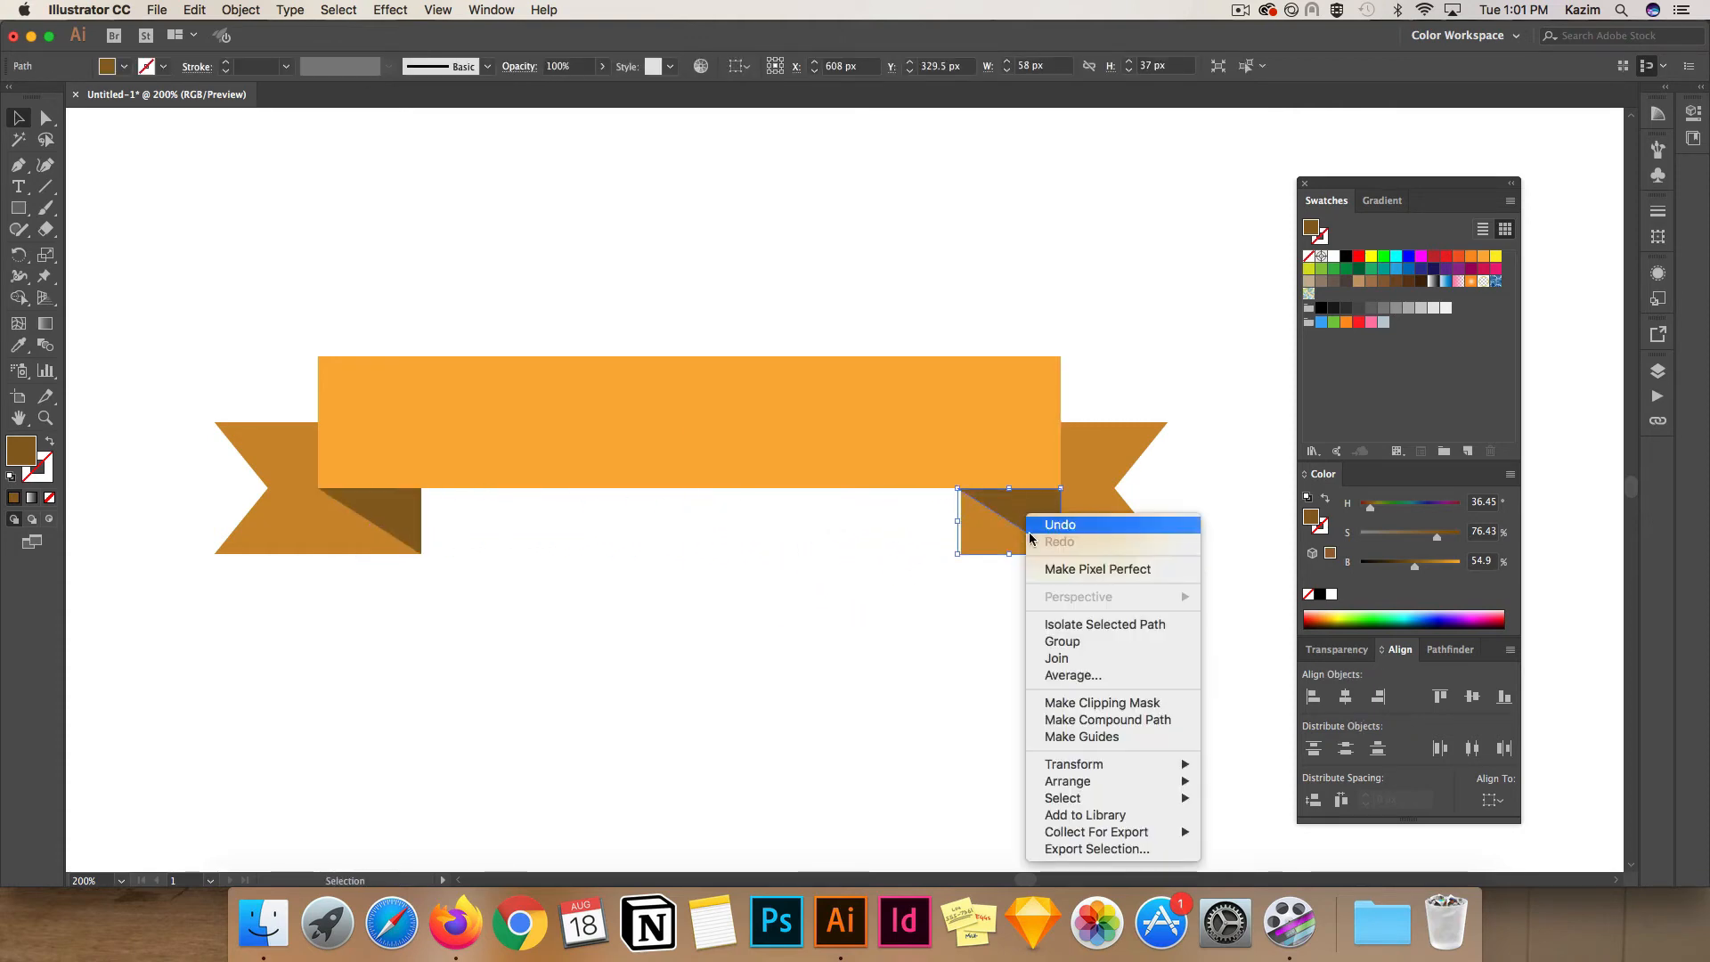
mouse_move(1124, 764)
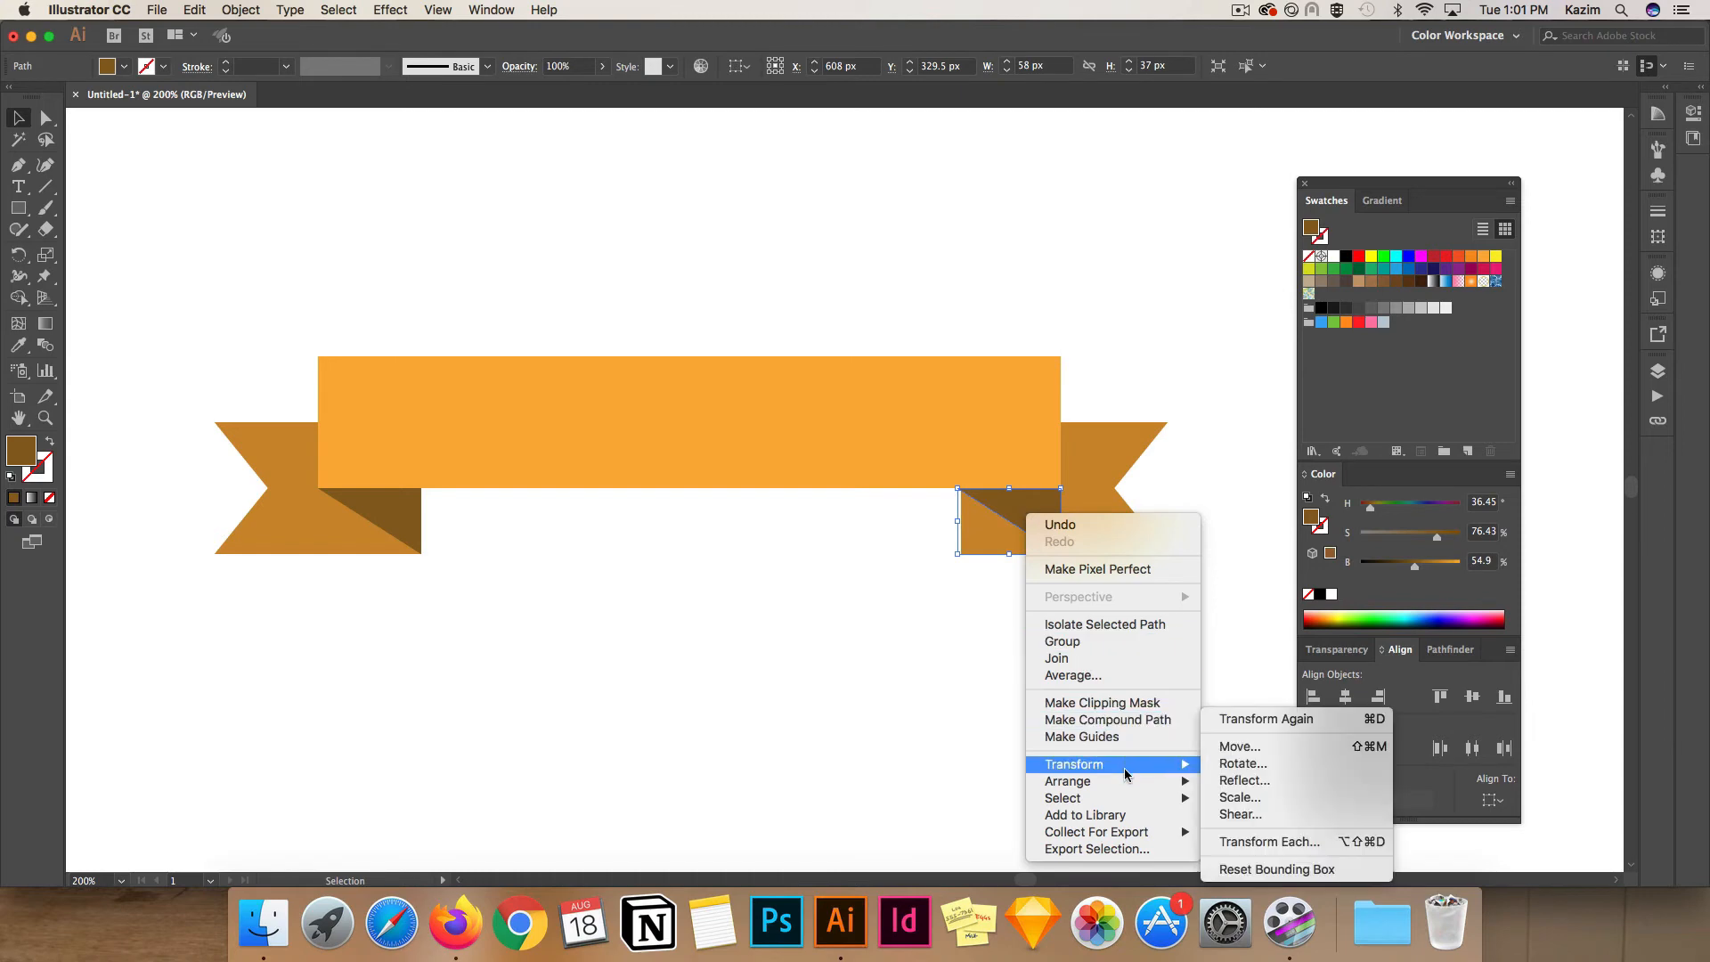
left_click(1247, 783)
left_click(945, 572)
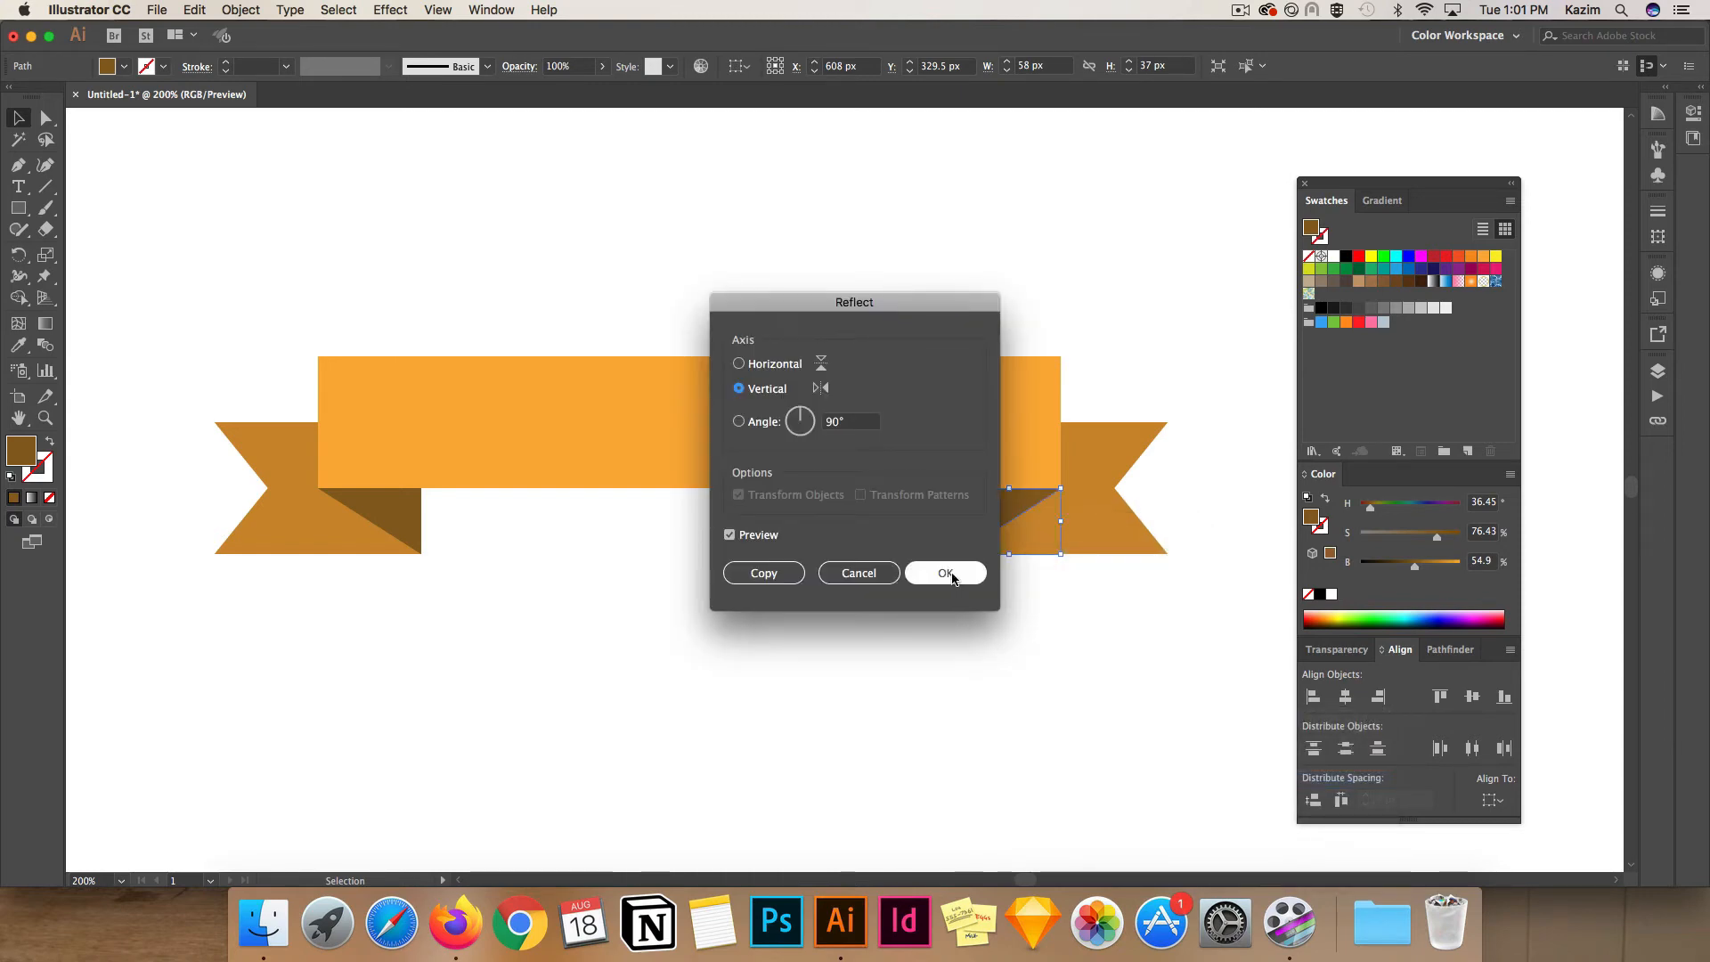
left_click(961, 612)
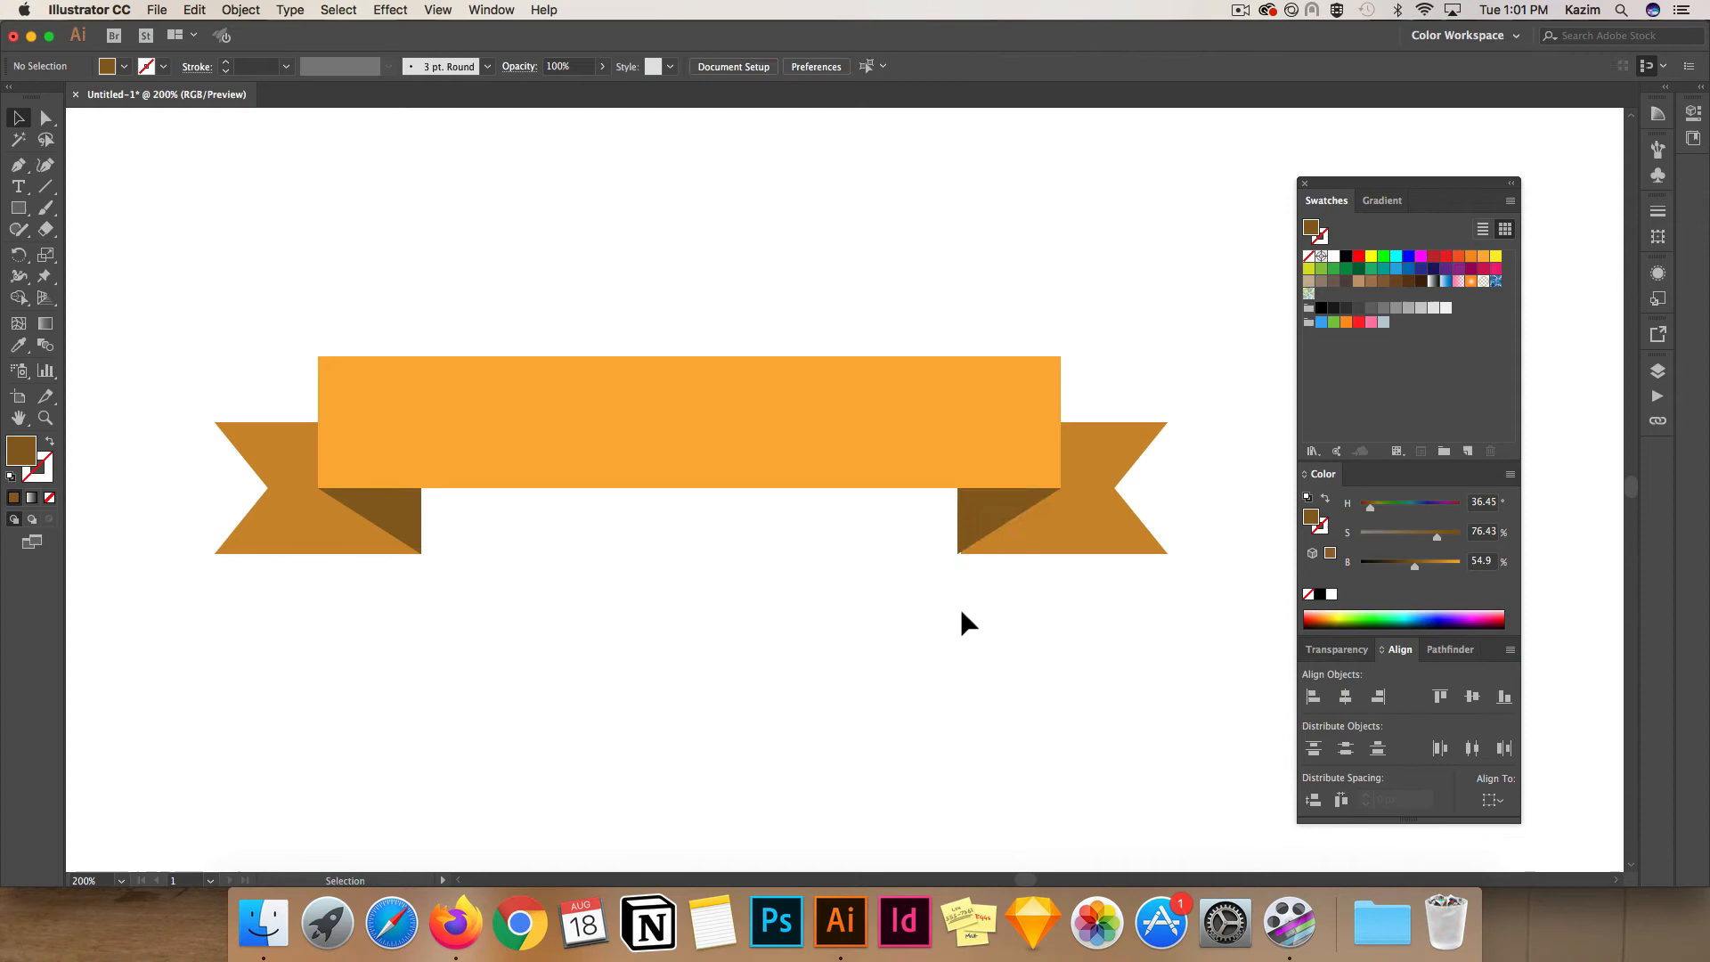
Nudge the right fold triangle slightly to the right to line it up with the right tail's inner edge, and deselect it
left_click(980, 543)
key("Right")
key("Right")
key("Left")
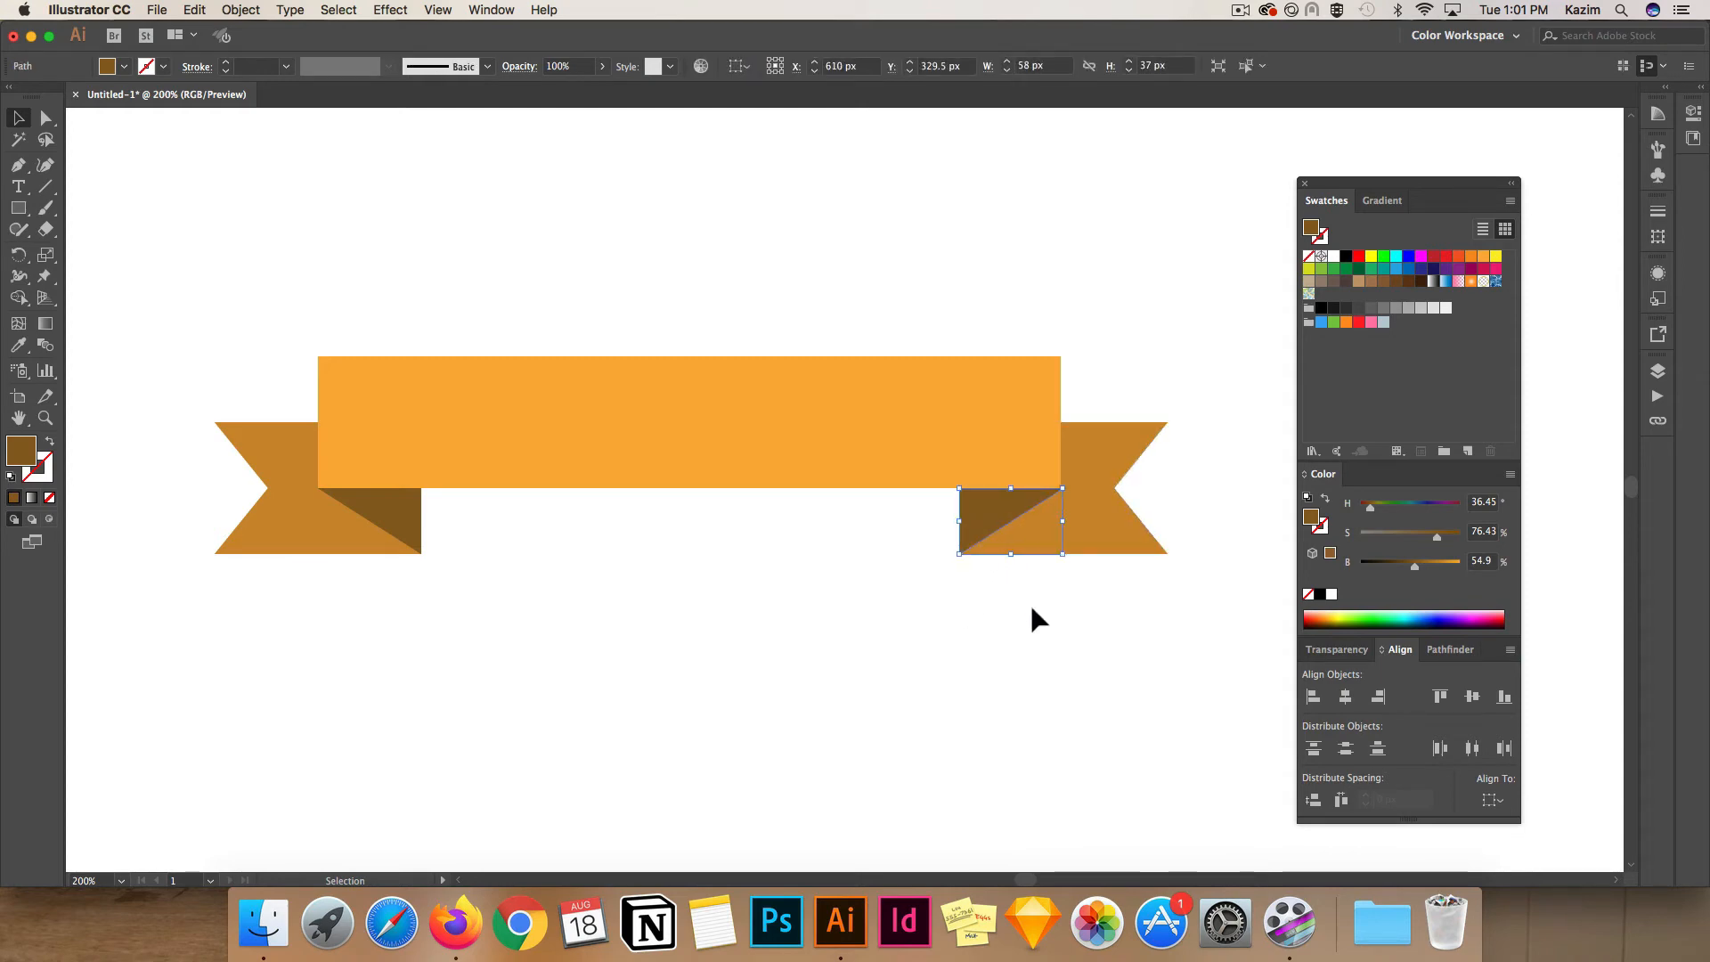
left_click(1032, 609)
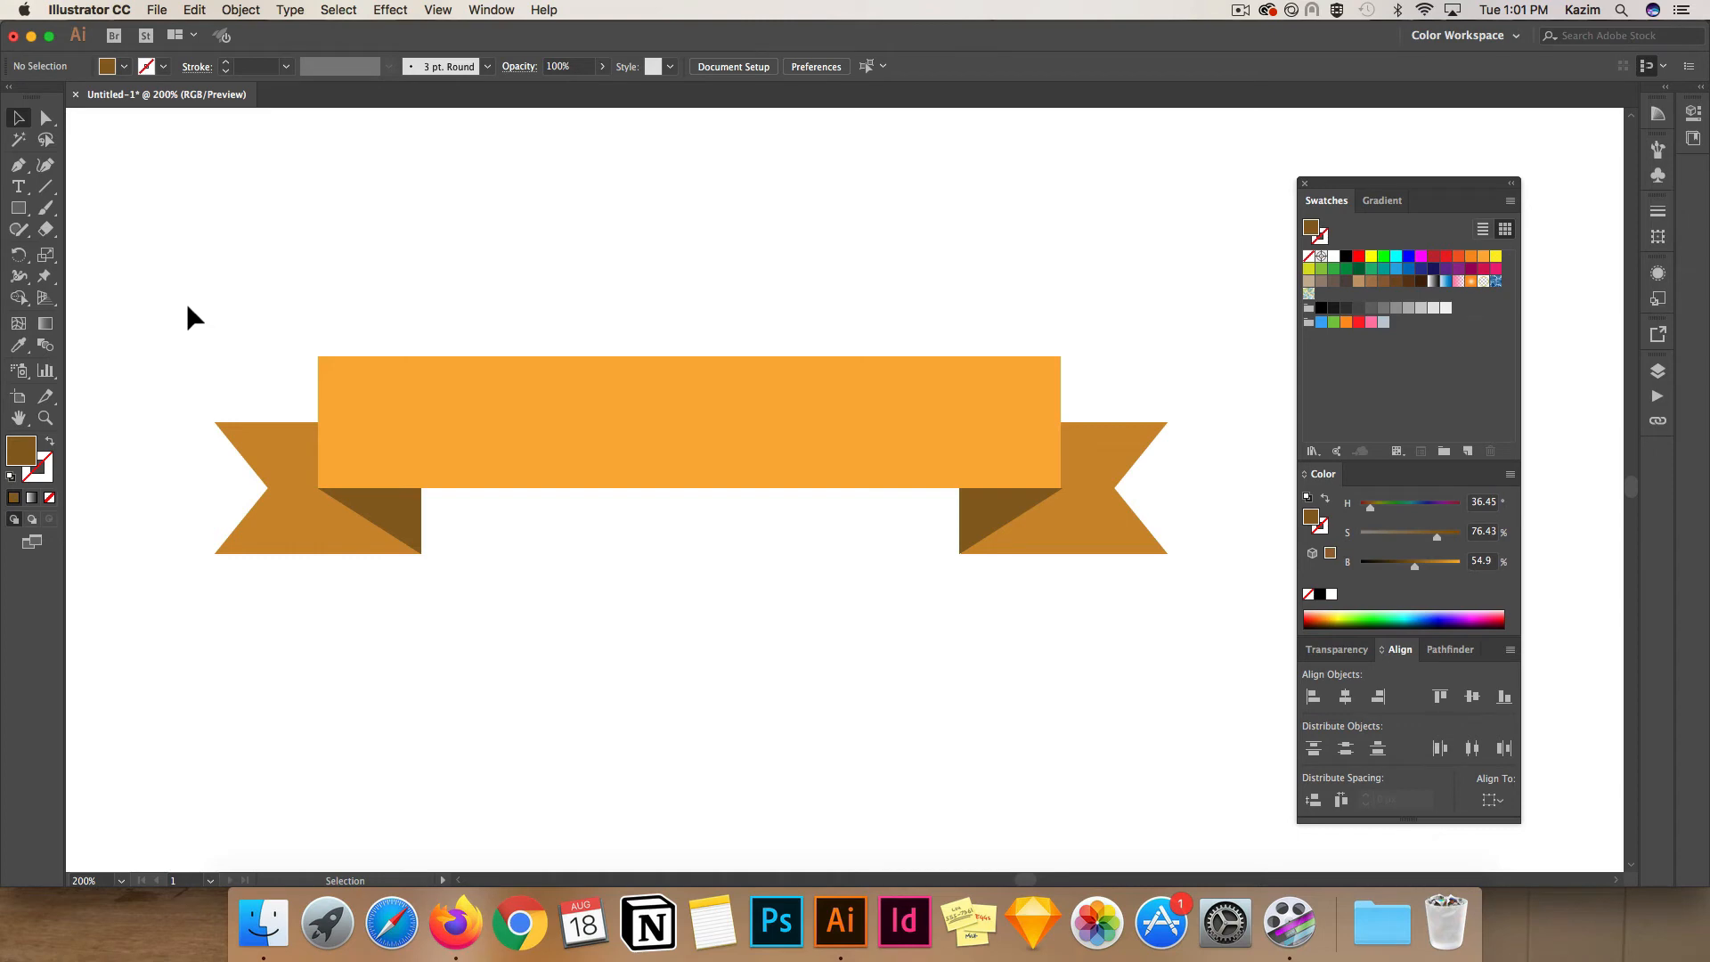
Select the band, both tails and both folds, and group them
left_click_drag(187, 306, 325, 379)
left_click_drag(745, 543, 1198, 603)
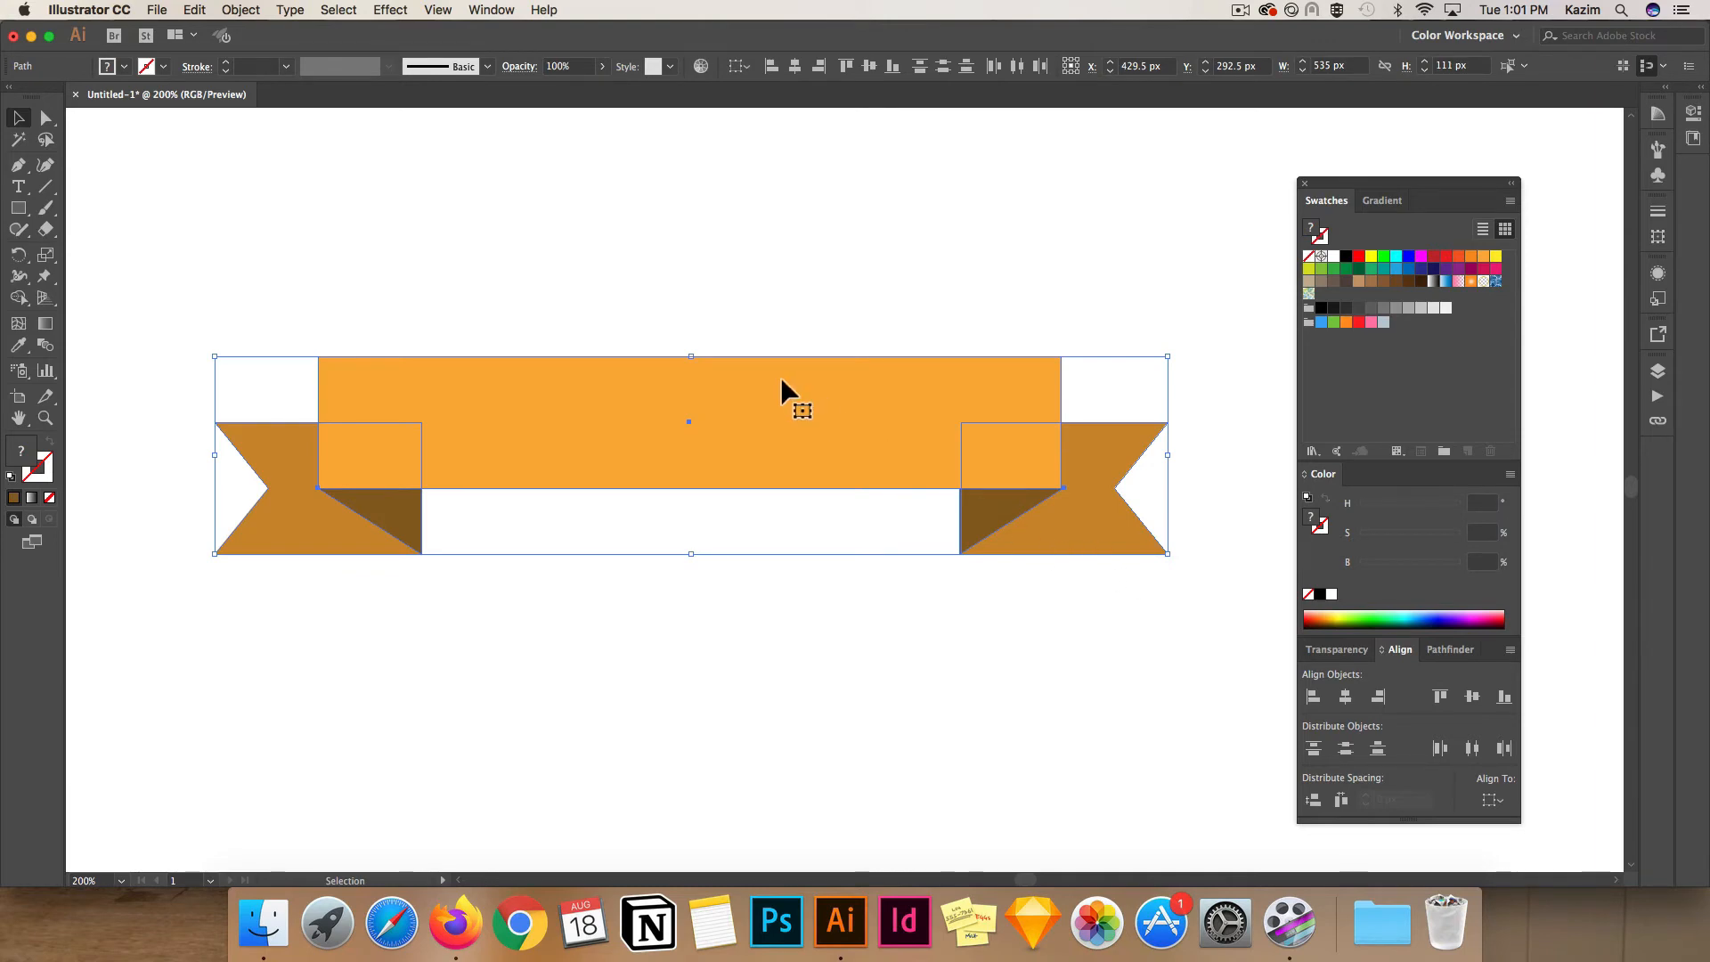
key("super+g")
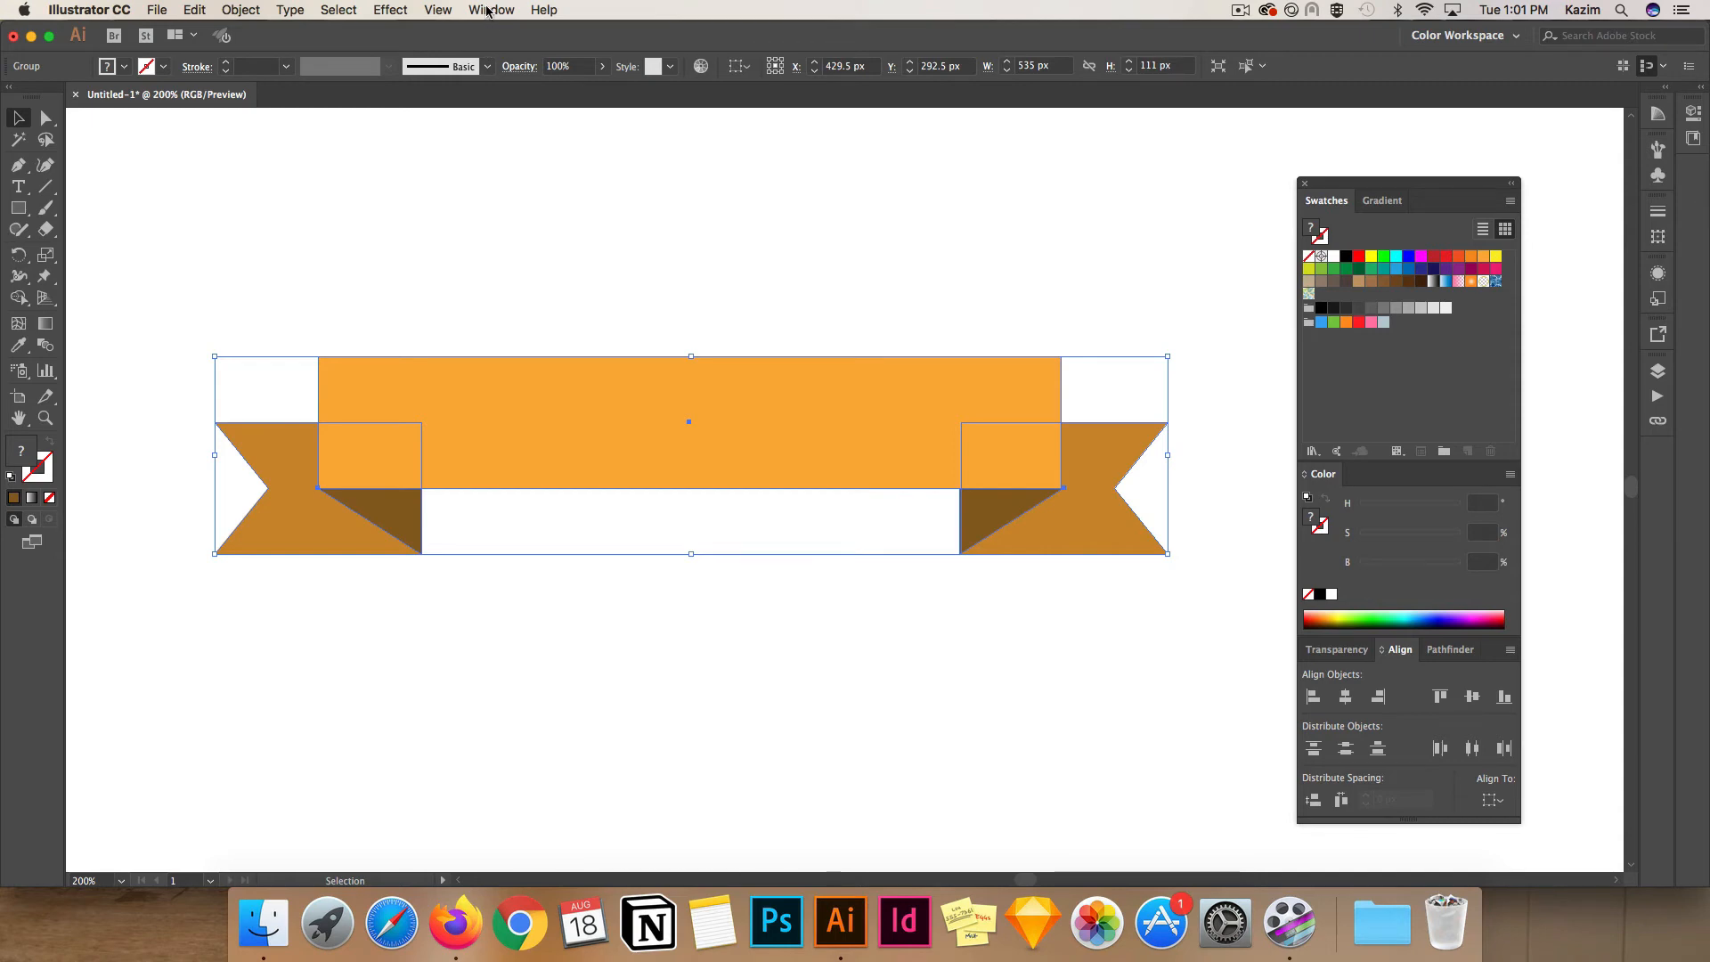
Apply a horizontal Arc warp with a 24% bend to the grouped ribbon, and deselect it
left_click(395, 9)
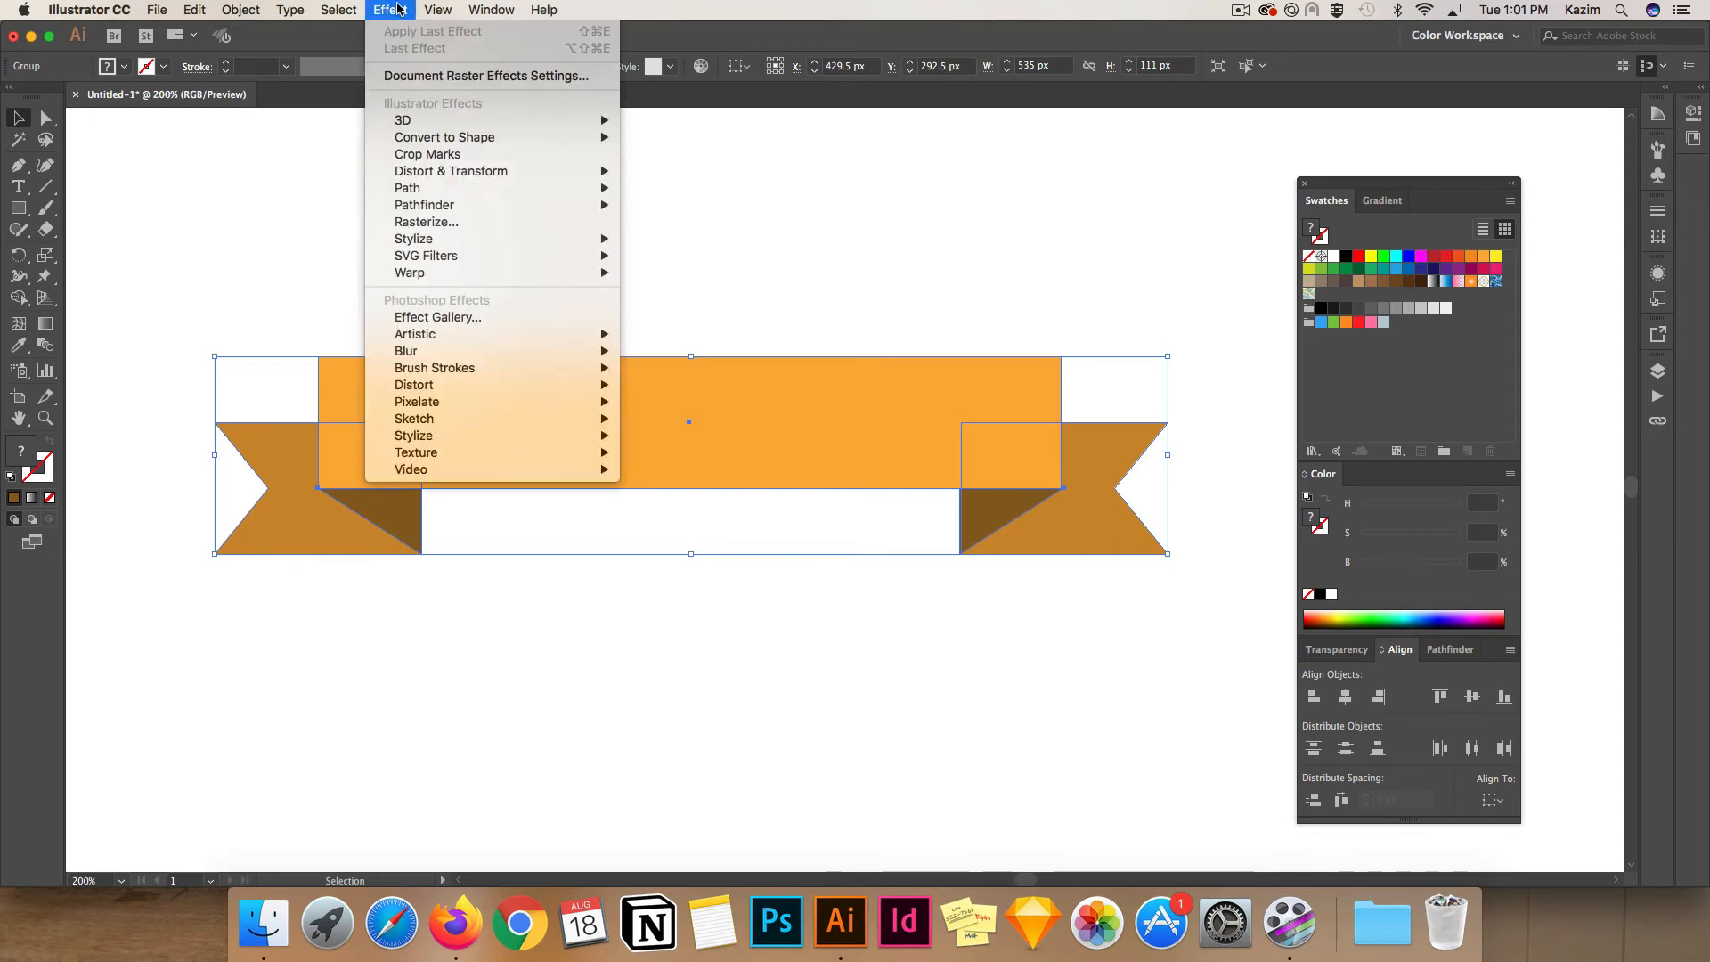
mouse_move(488, 276)
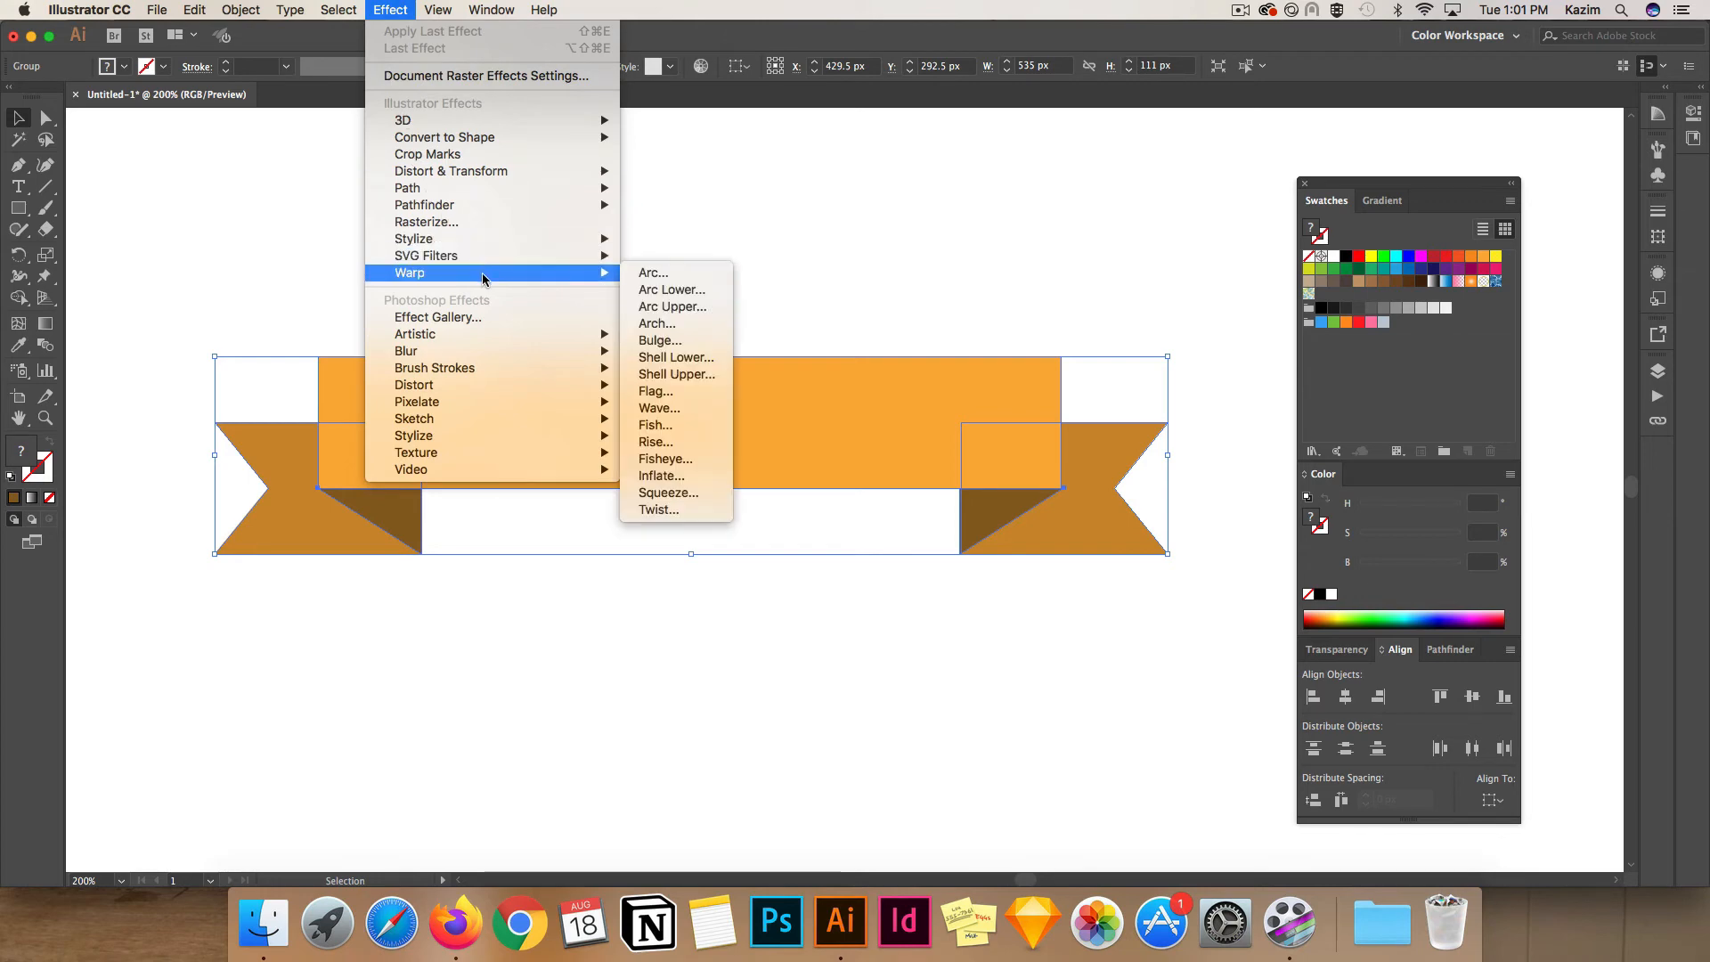
left_click(663, 275)
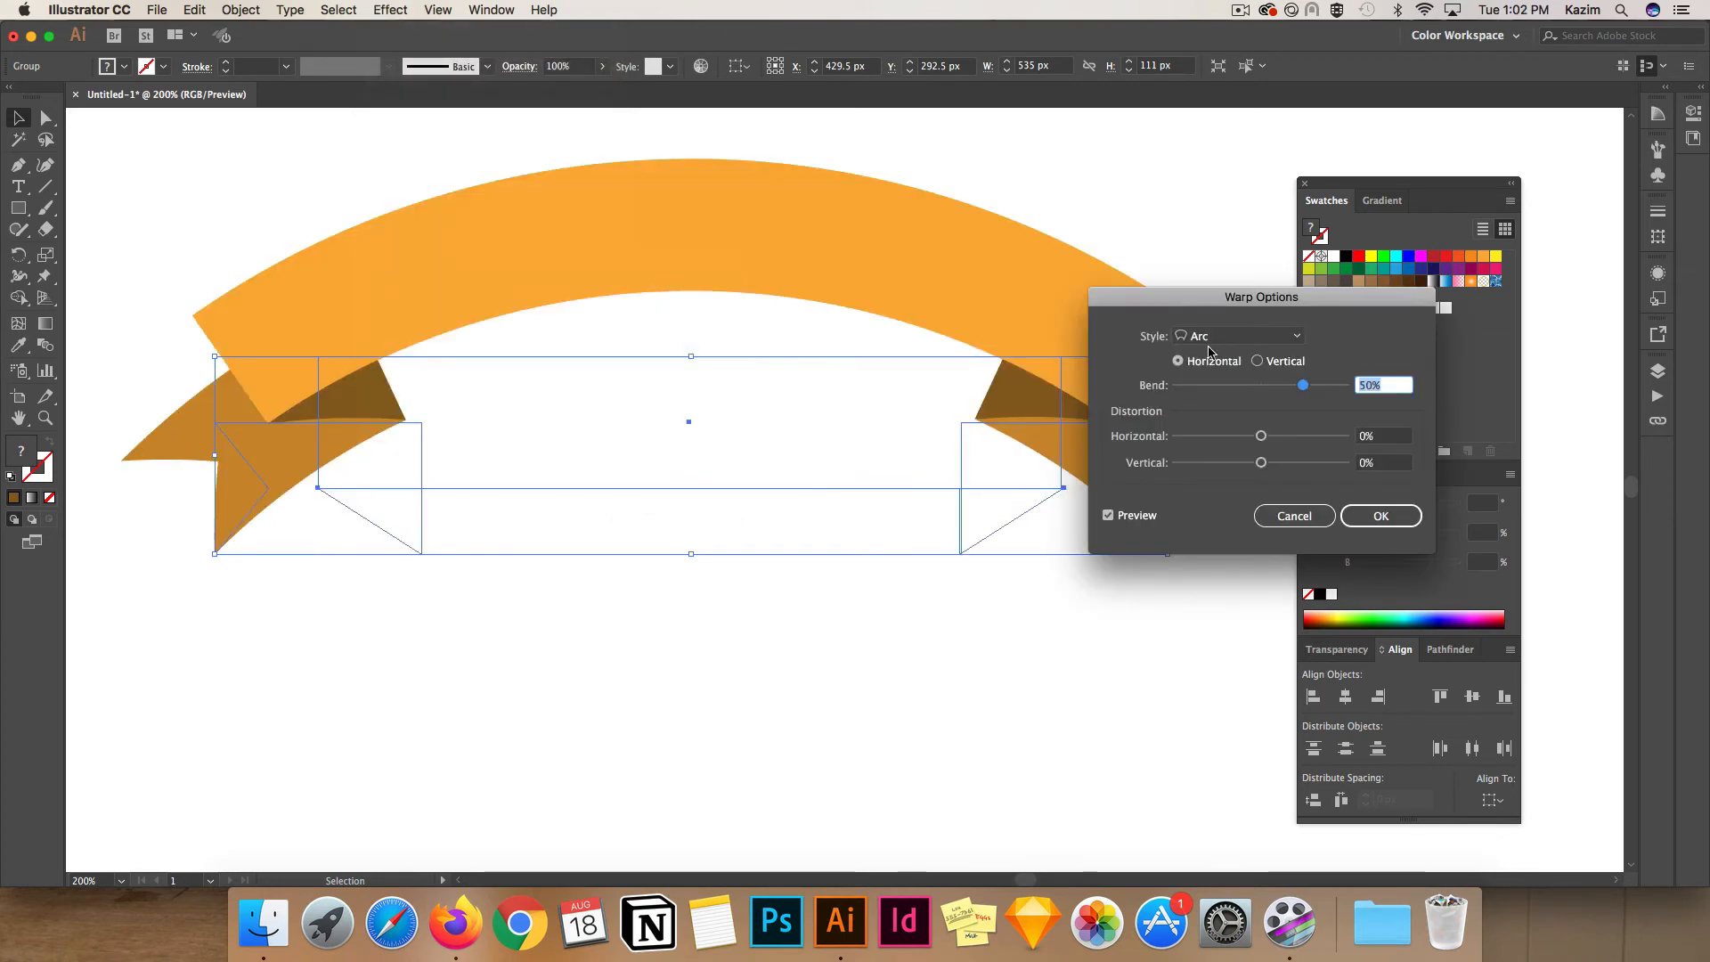
left_click_drag(1304, 299, 1365, 446)
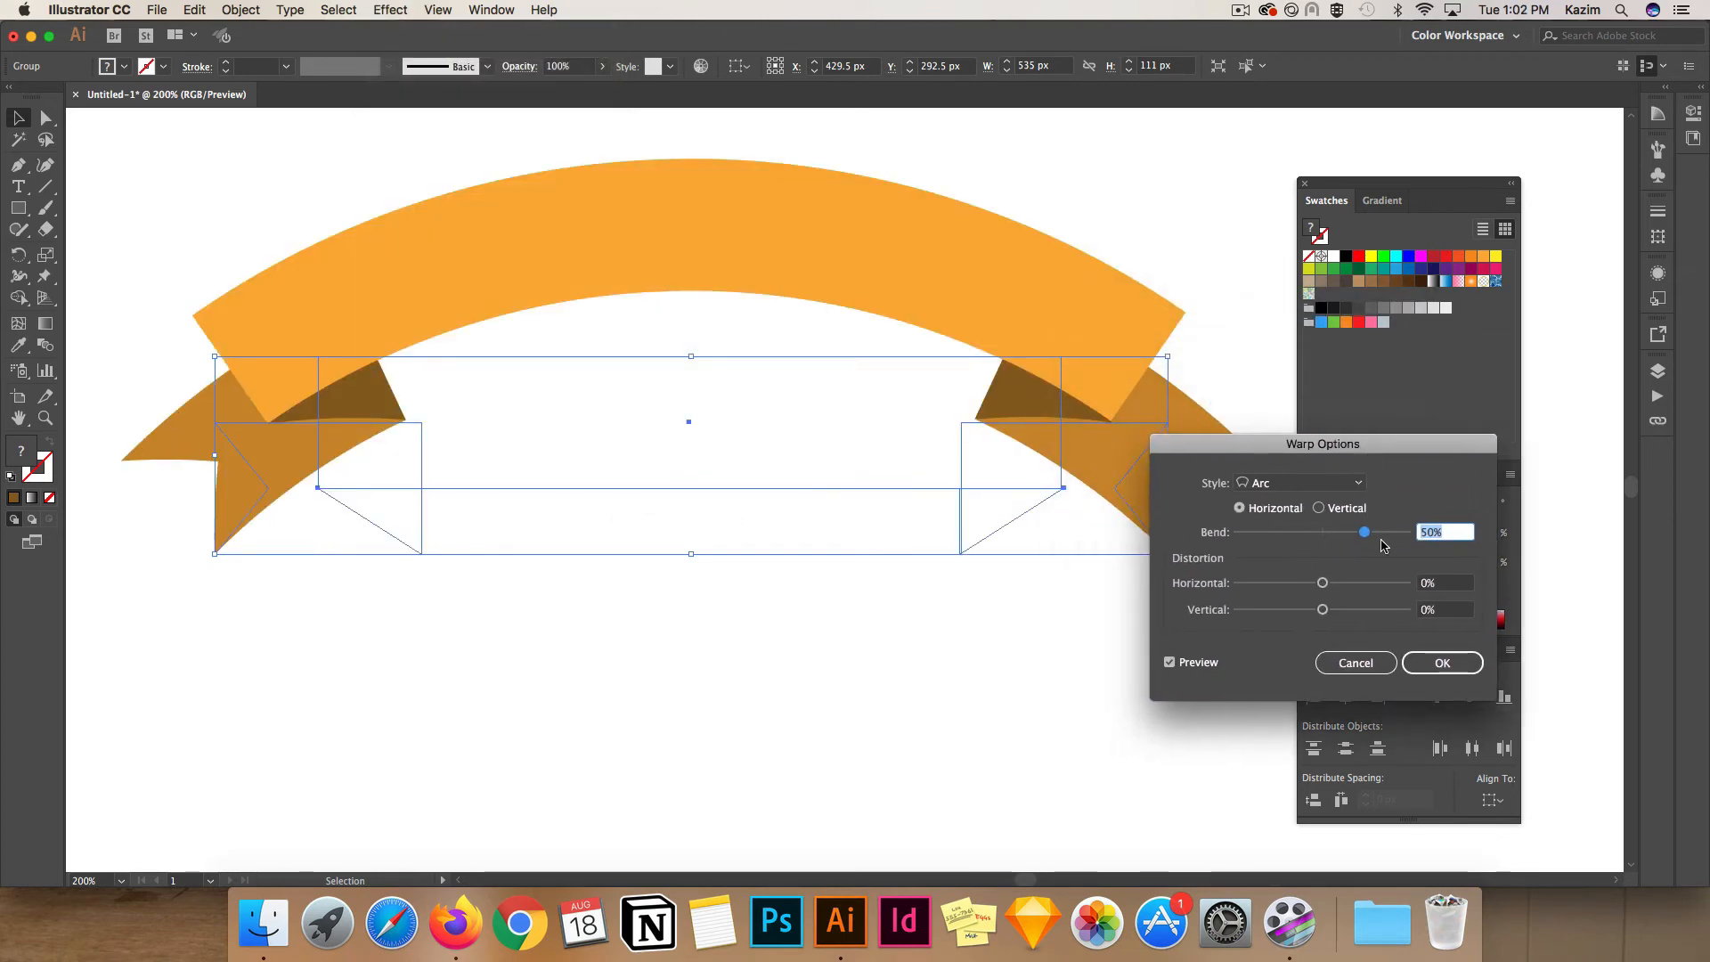
left_click_drag(1363, 533, 1345, 538)
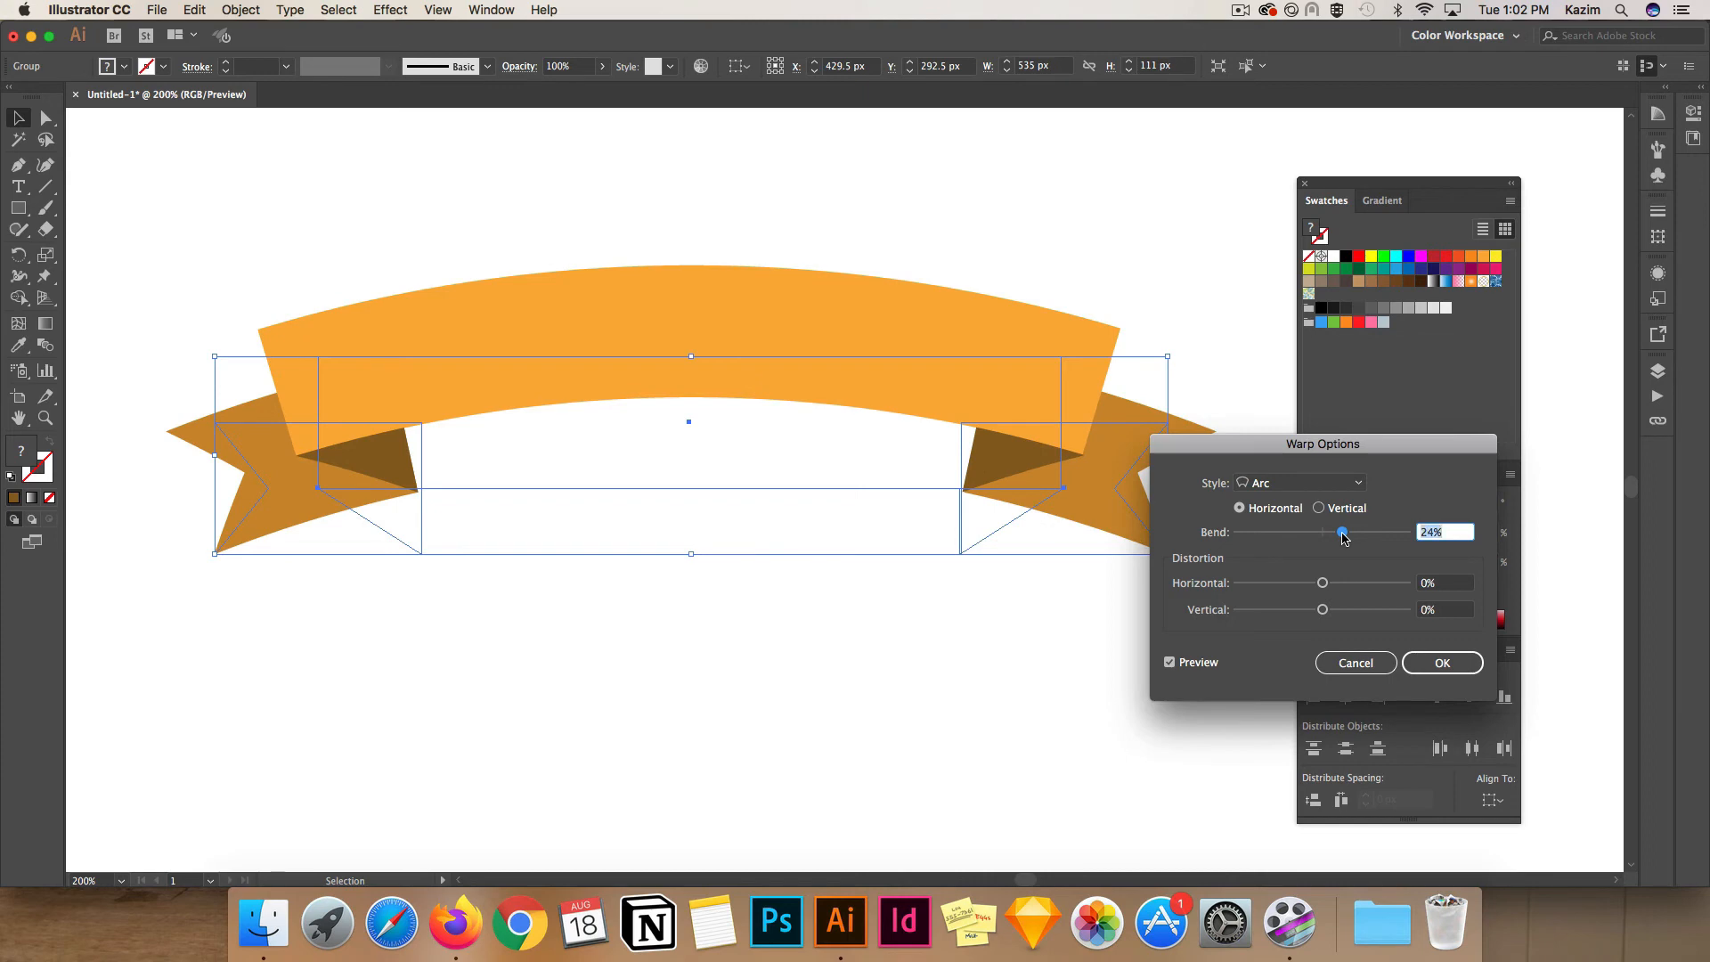
left_click(1436, 666)
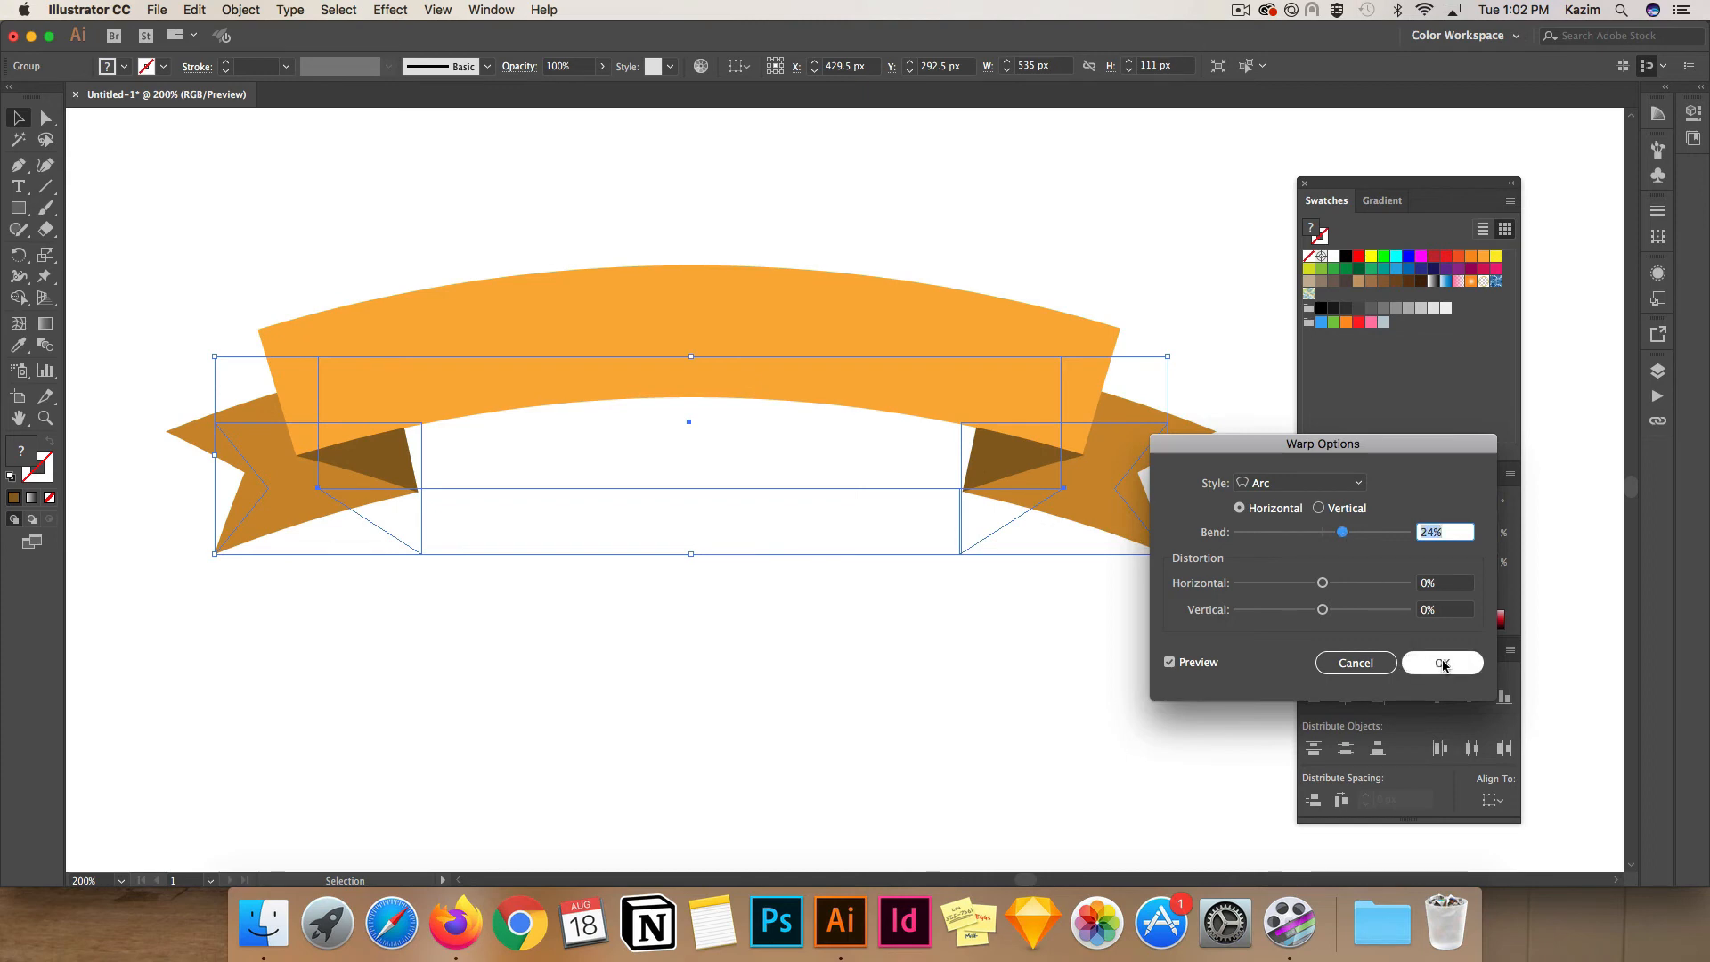
left_click(1155, 283)
Start a Pen path above the arched ribbon's left end at X 187 px, Y 170 px
key("super+minus")
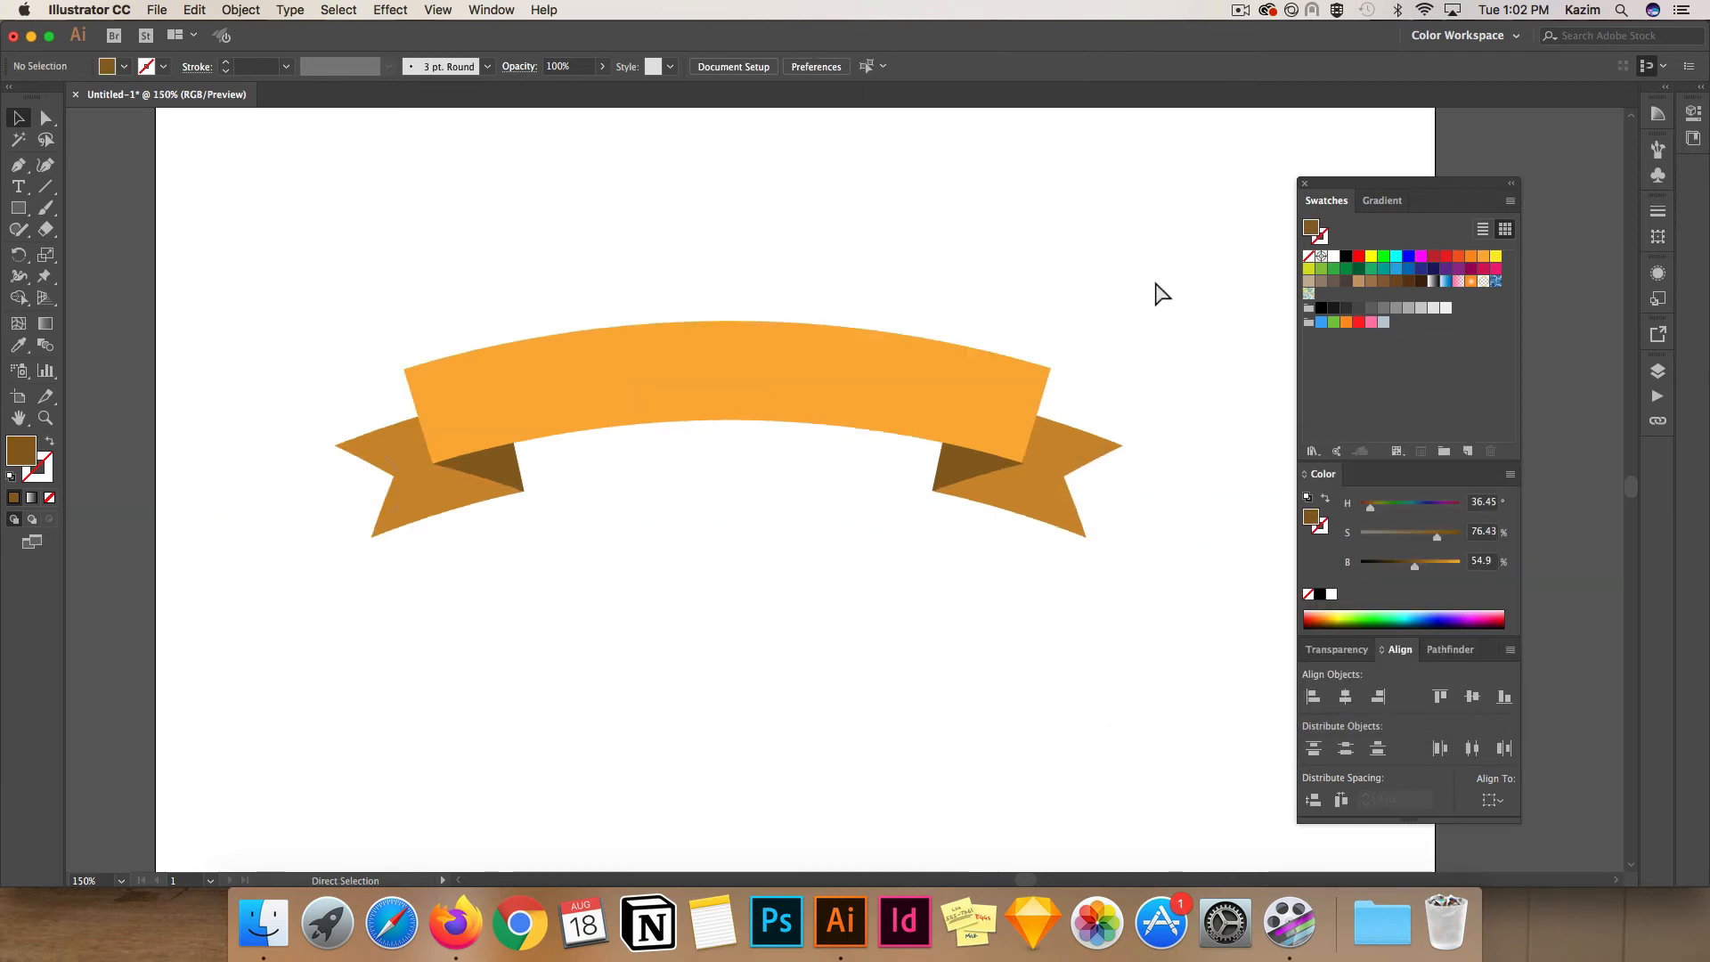
left_click_drag(848, 261, 889, 350)
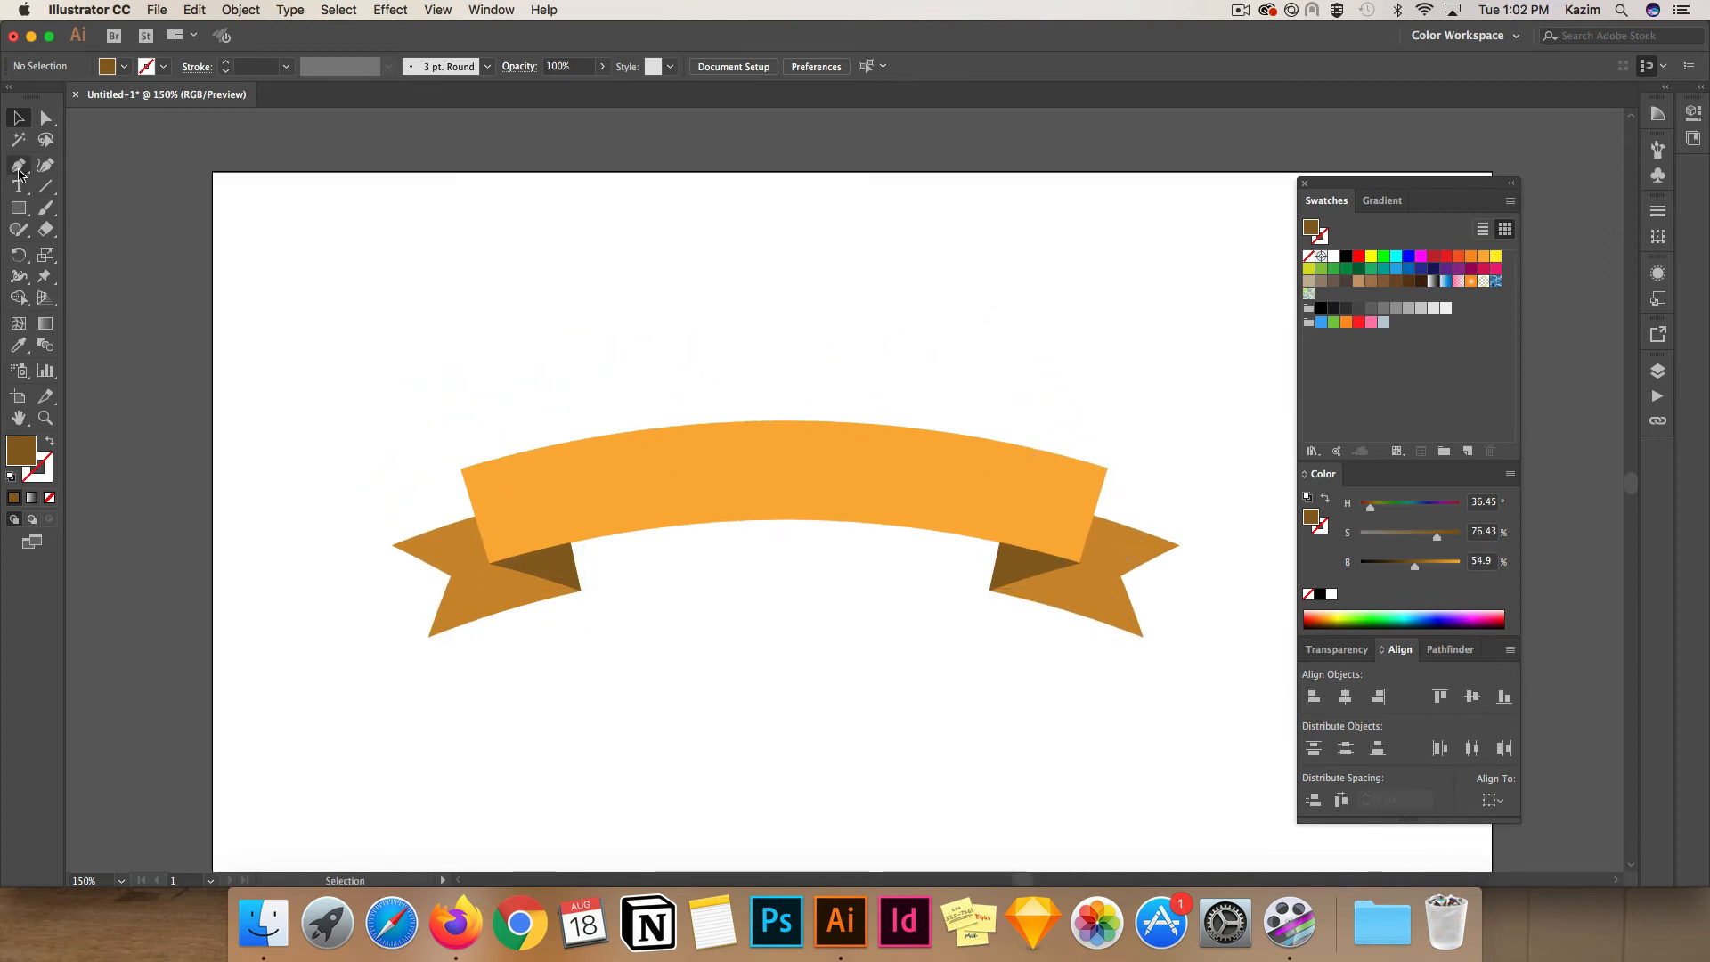
left_click(19, 169)
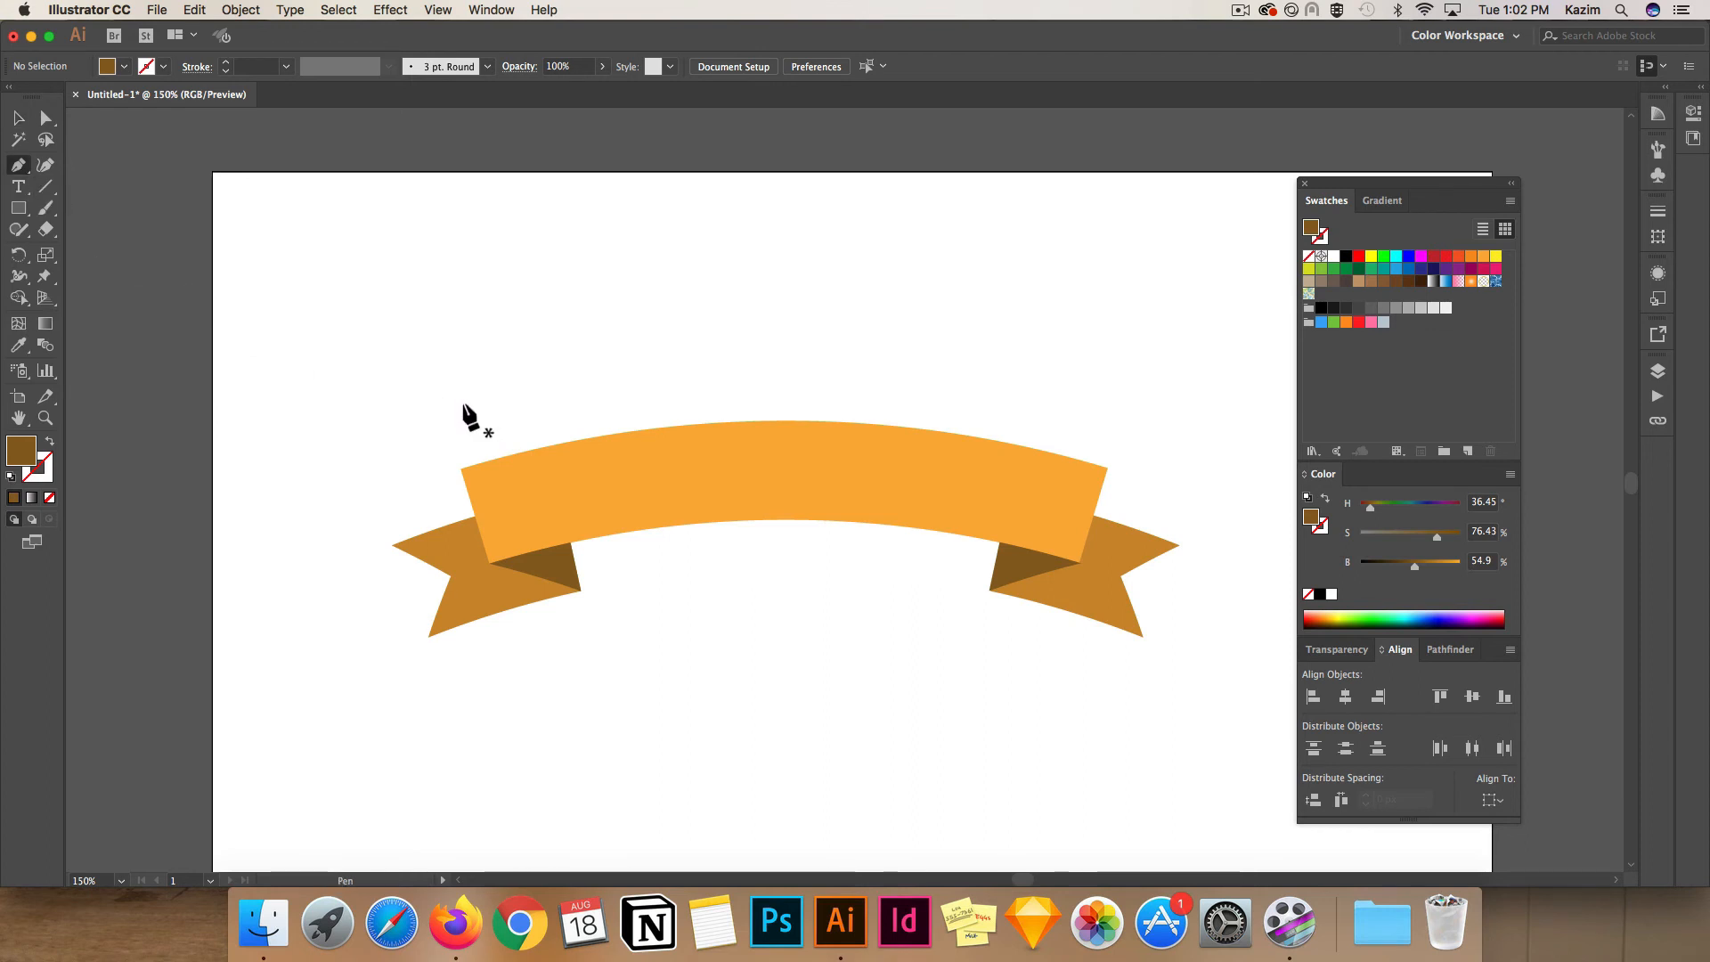
left_click(461, 398)
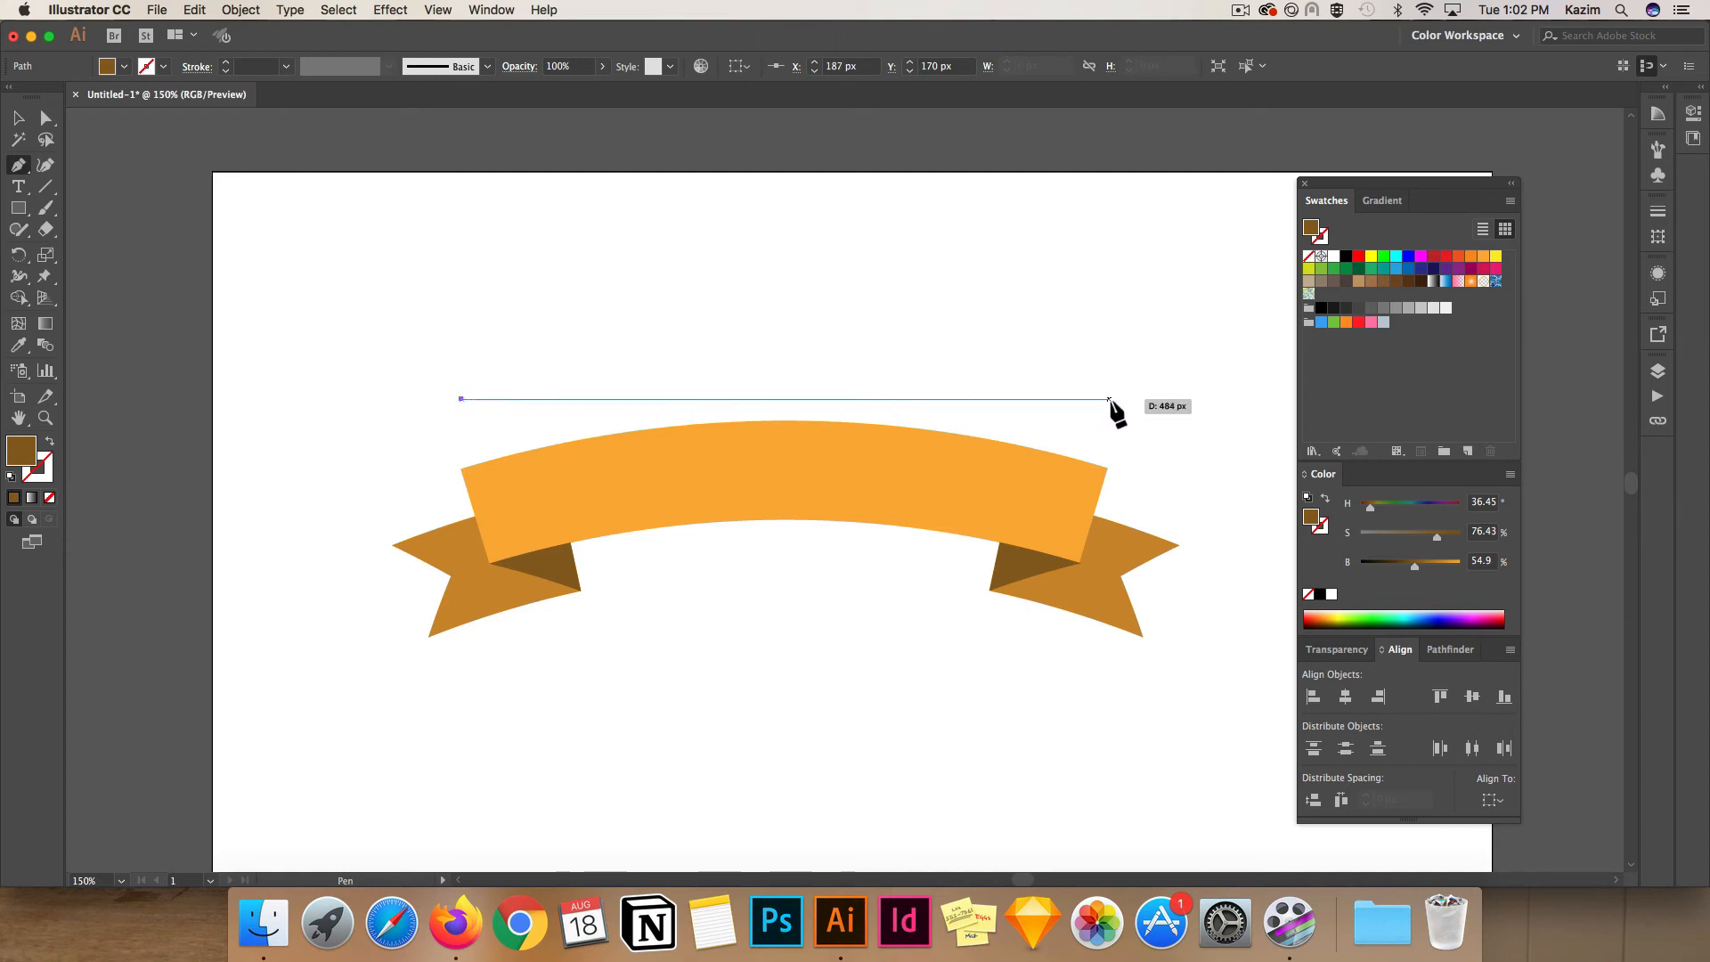
left_click(1109, 398, "shift")
key("super+z")
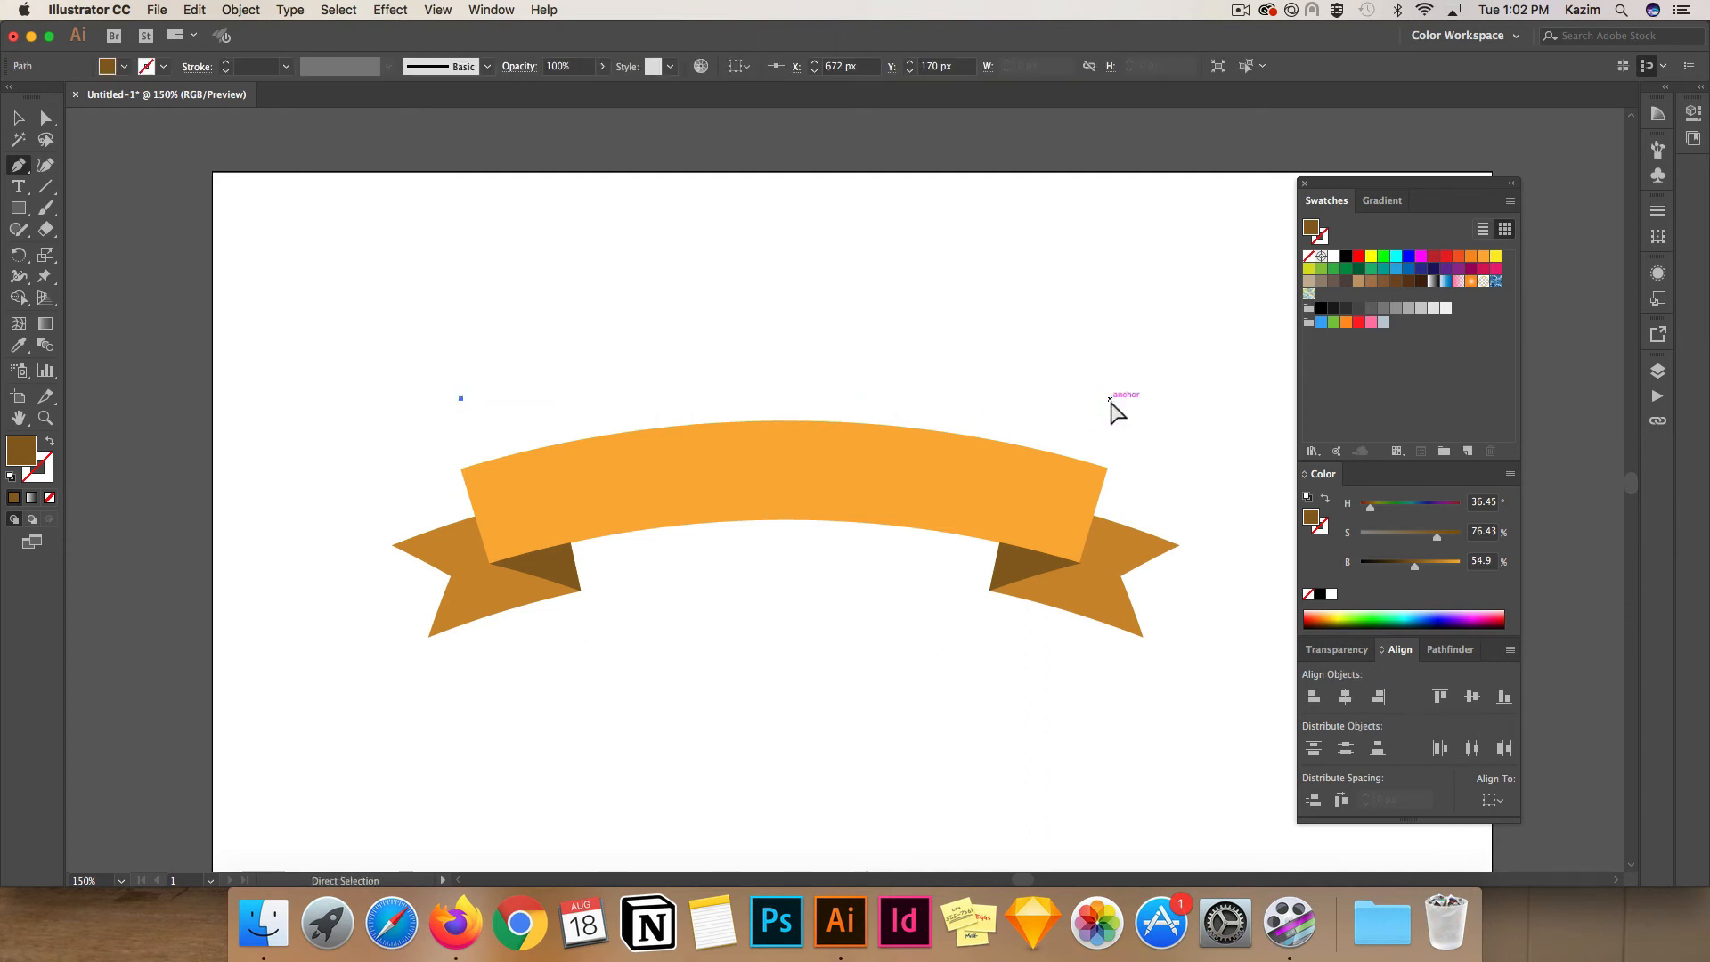
left_click(1110, 400, "shift")
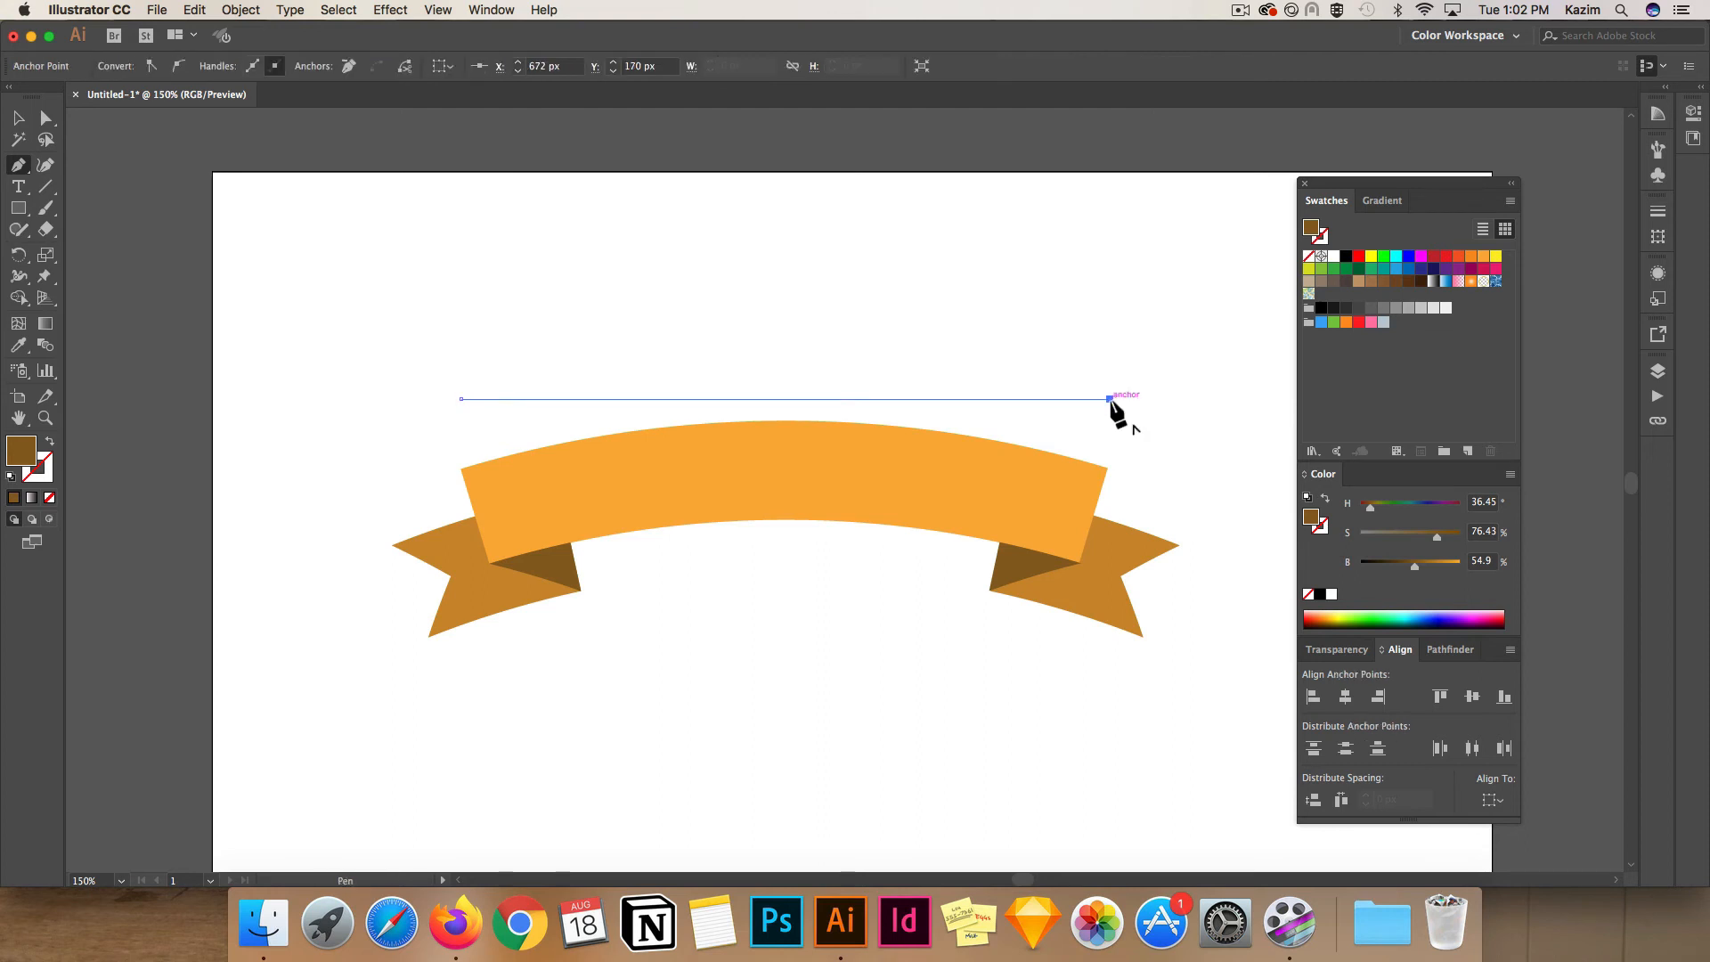
key("super+z")
End the path above the ribbon's right end at X 672 px, Y 170 px, with a curved segment arching like the ribbon's upper edge
left_click(1110, 399, "shift")
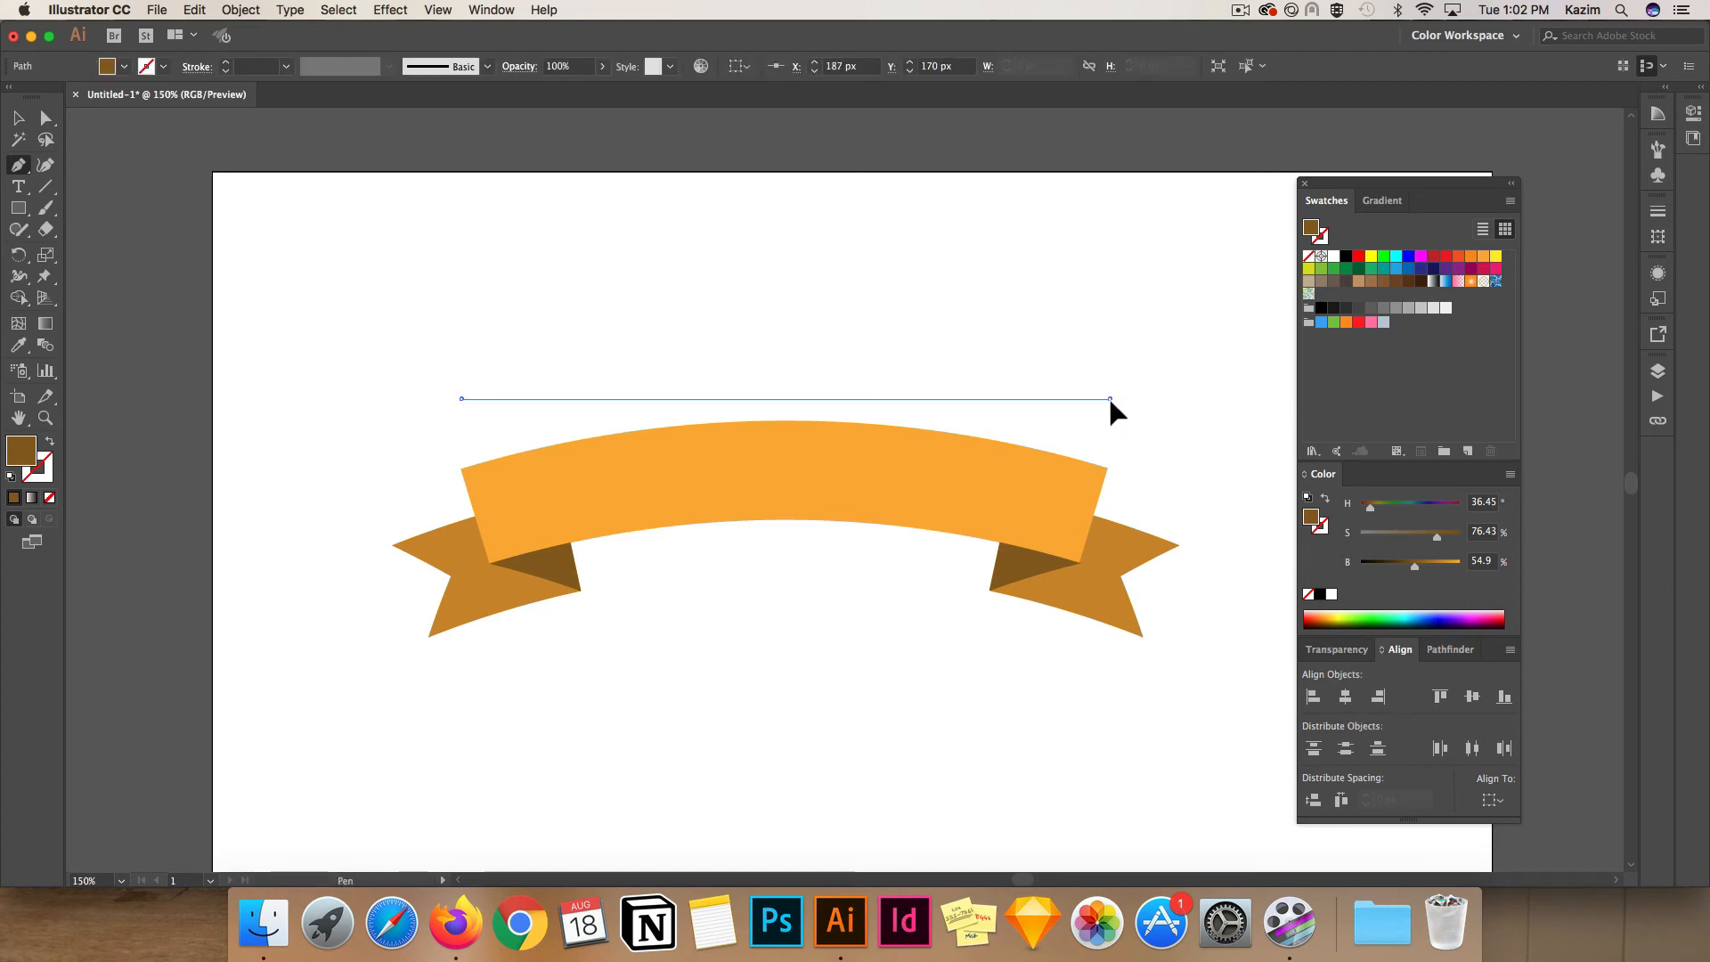
left_click_drag(1110, 402, 1401, 513)
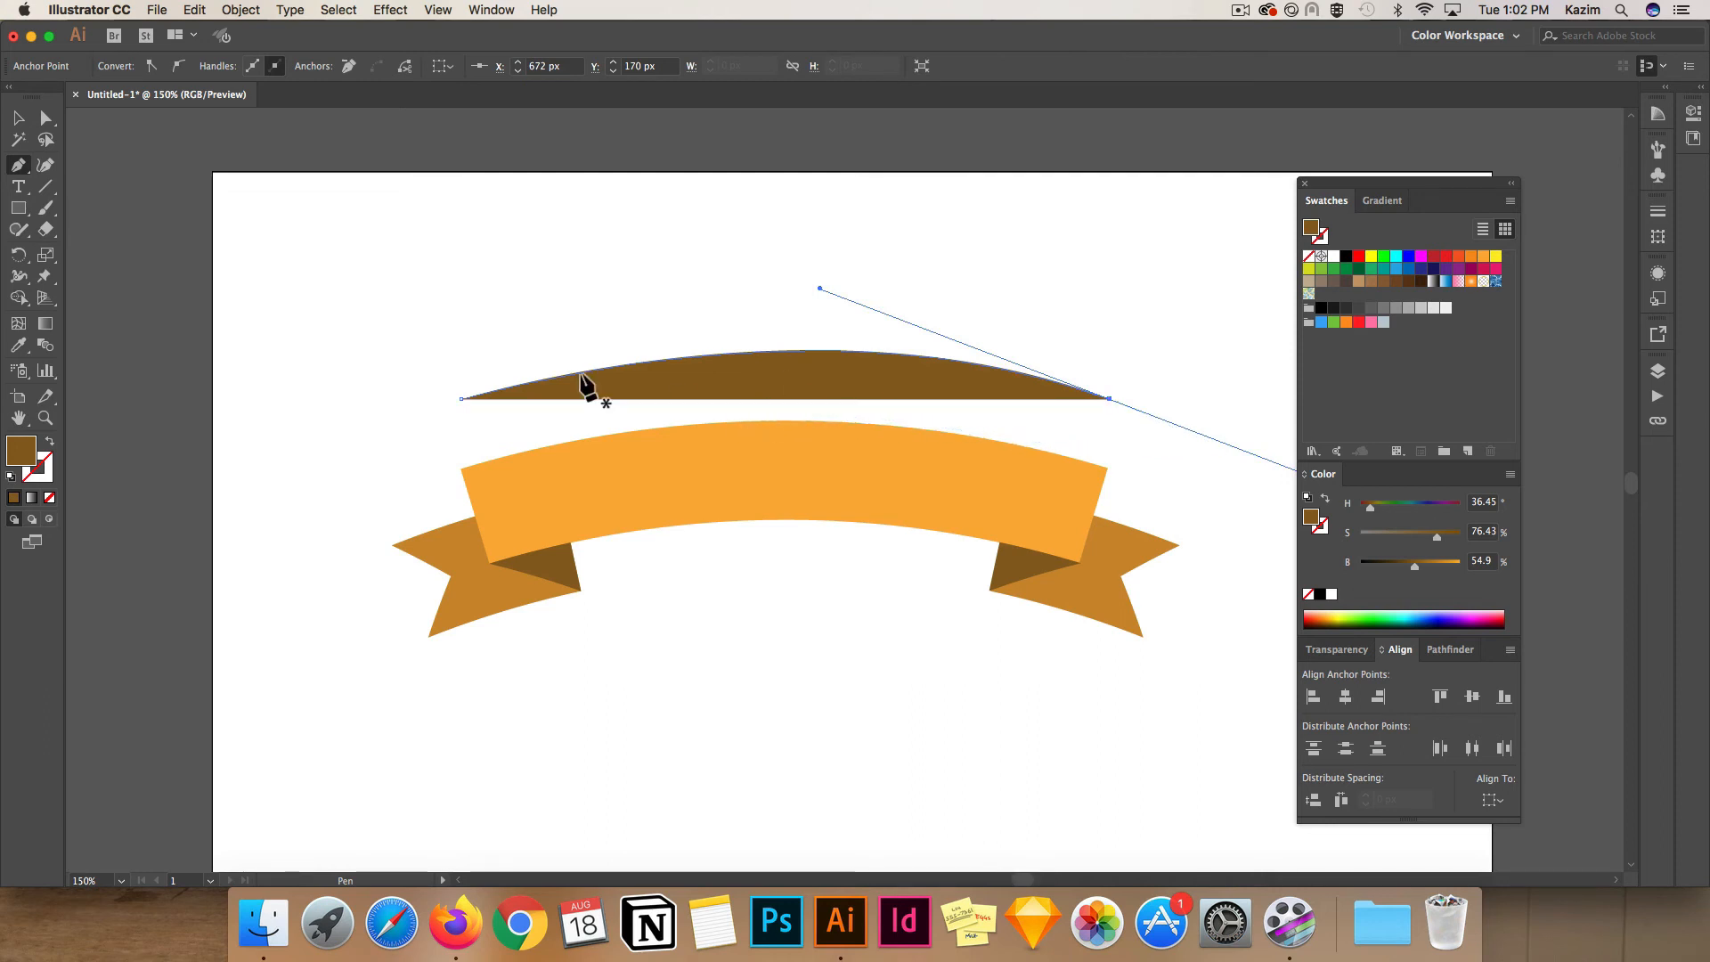
Convert the curved path above the ribbon into type on a path reading "HAPPY BIRTHDAY"
left_click(18, 192)
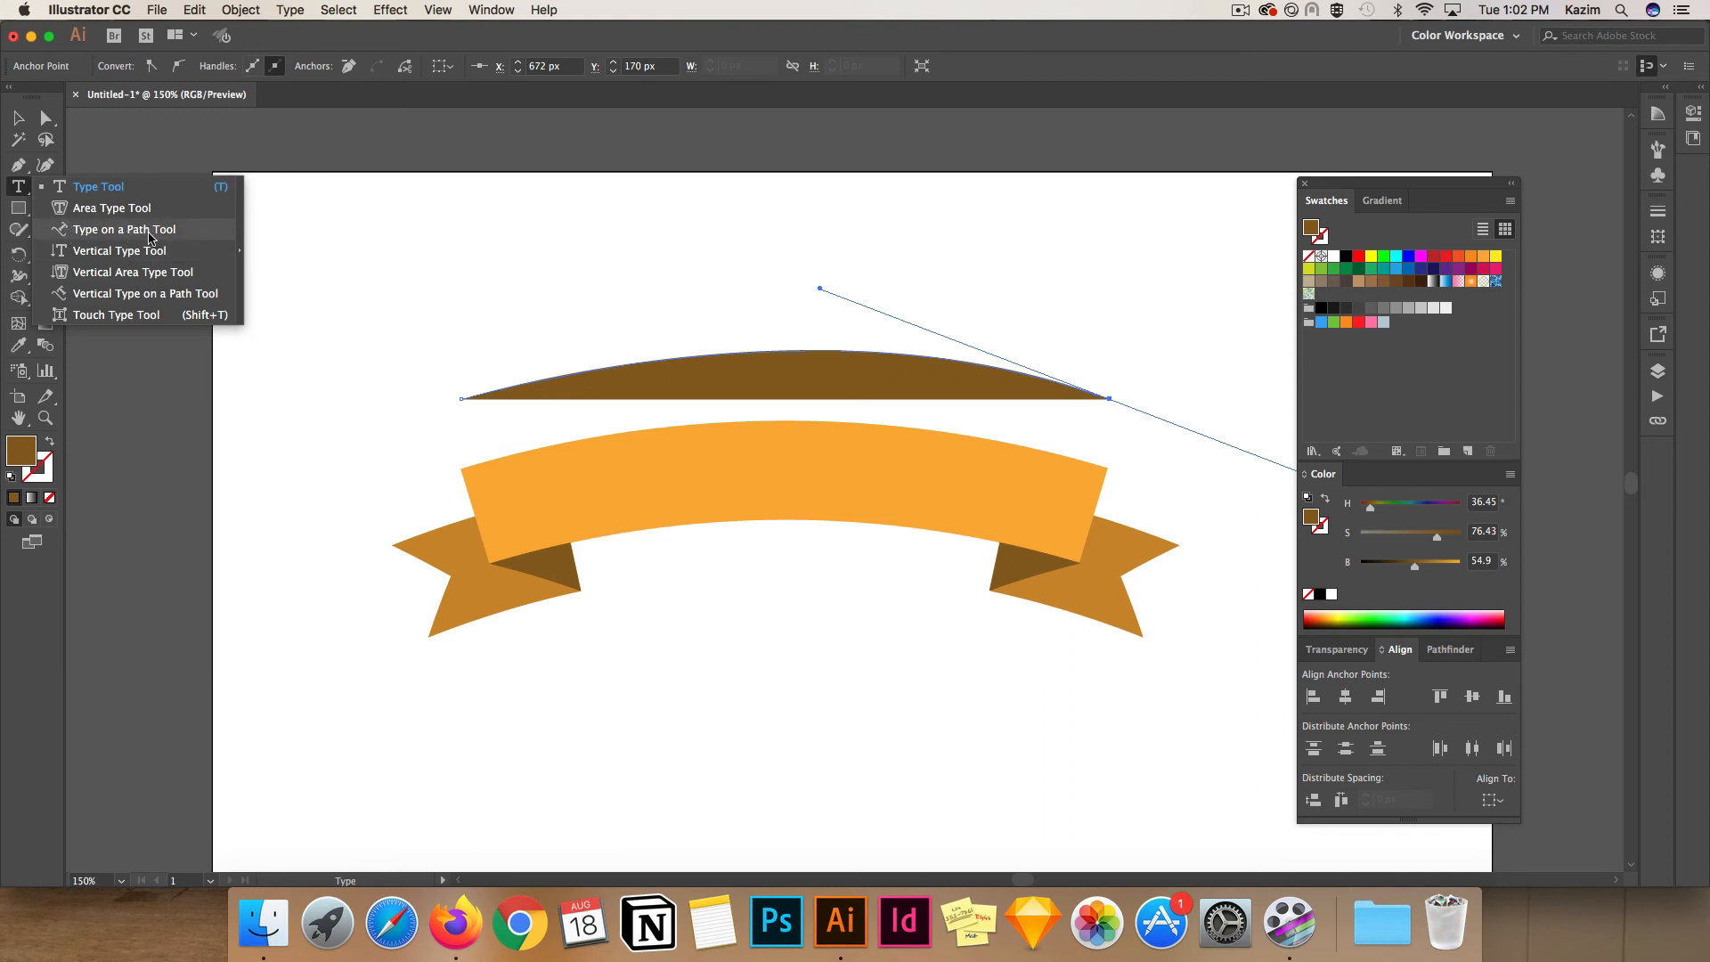
left_click(150, 231)
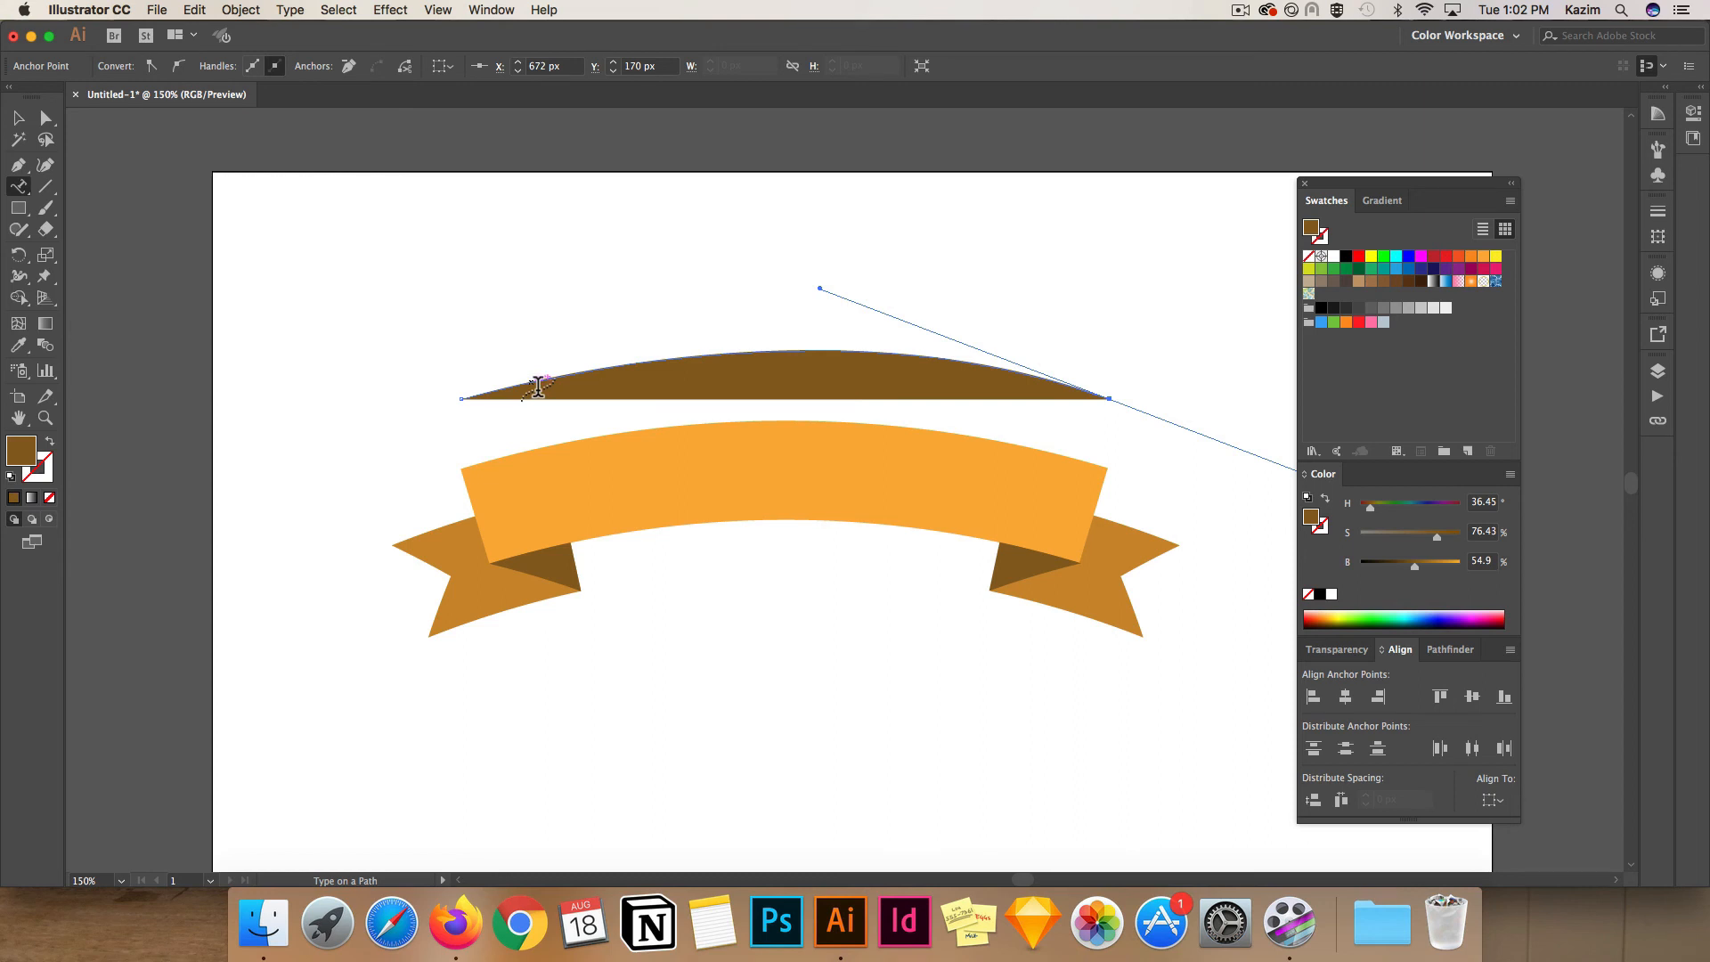
left_click(538, 385)
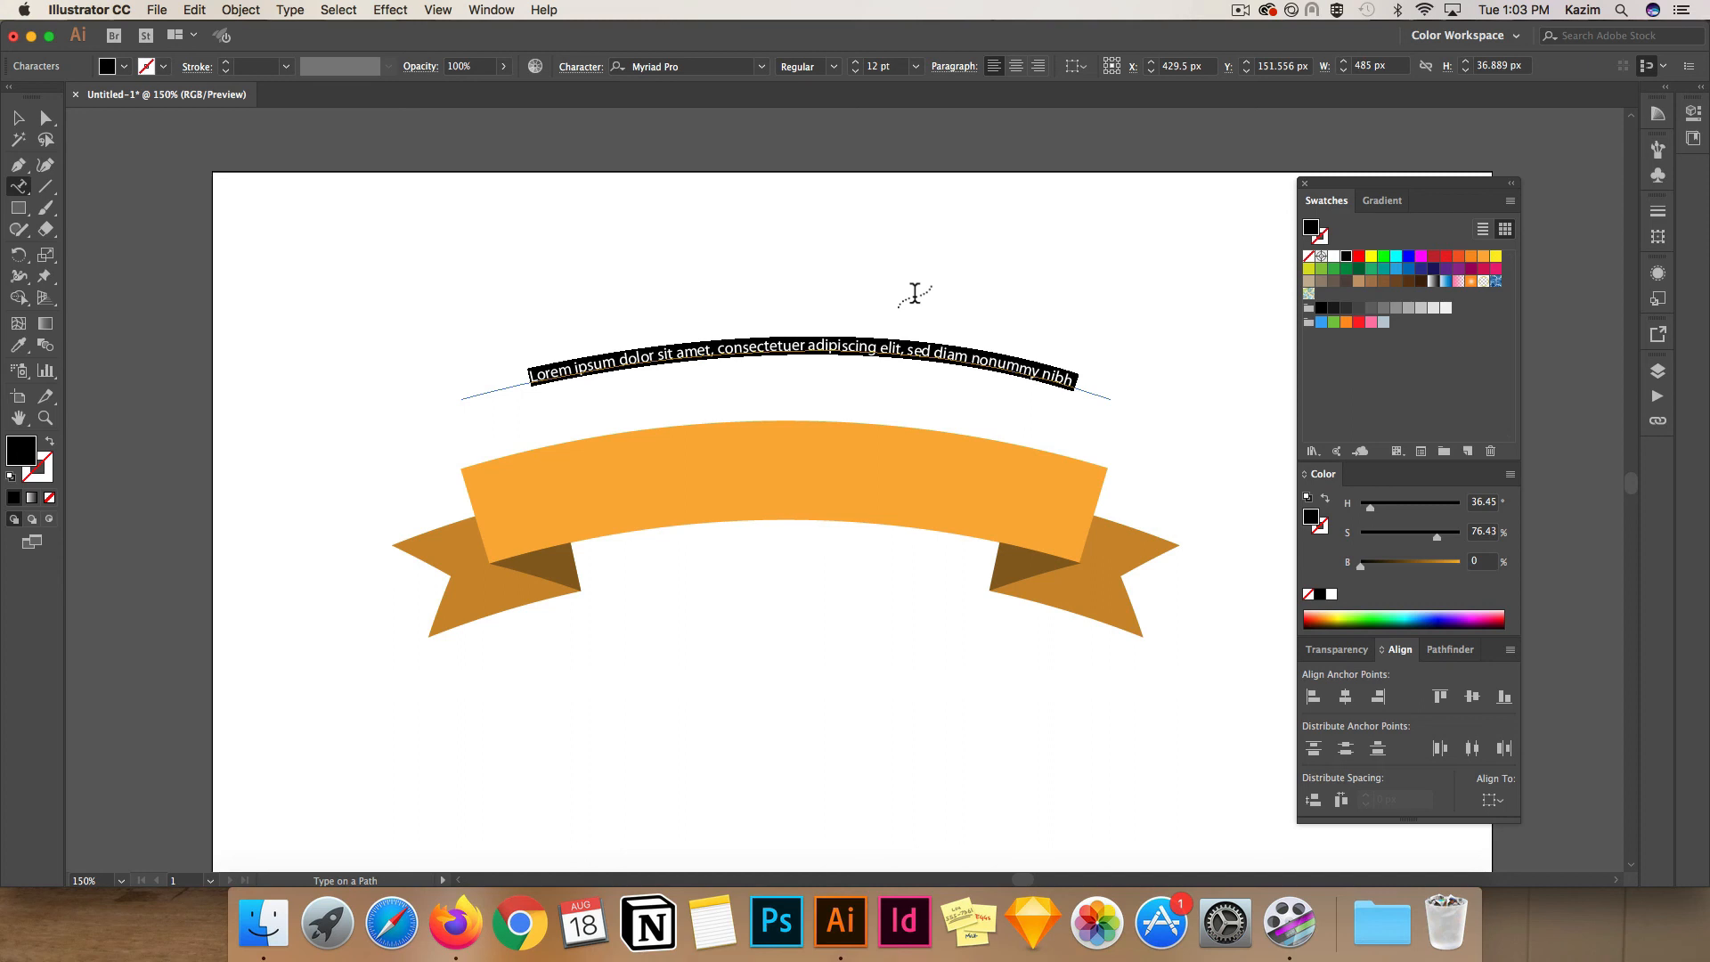
type("HAPPY BI")
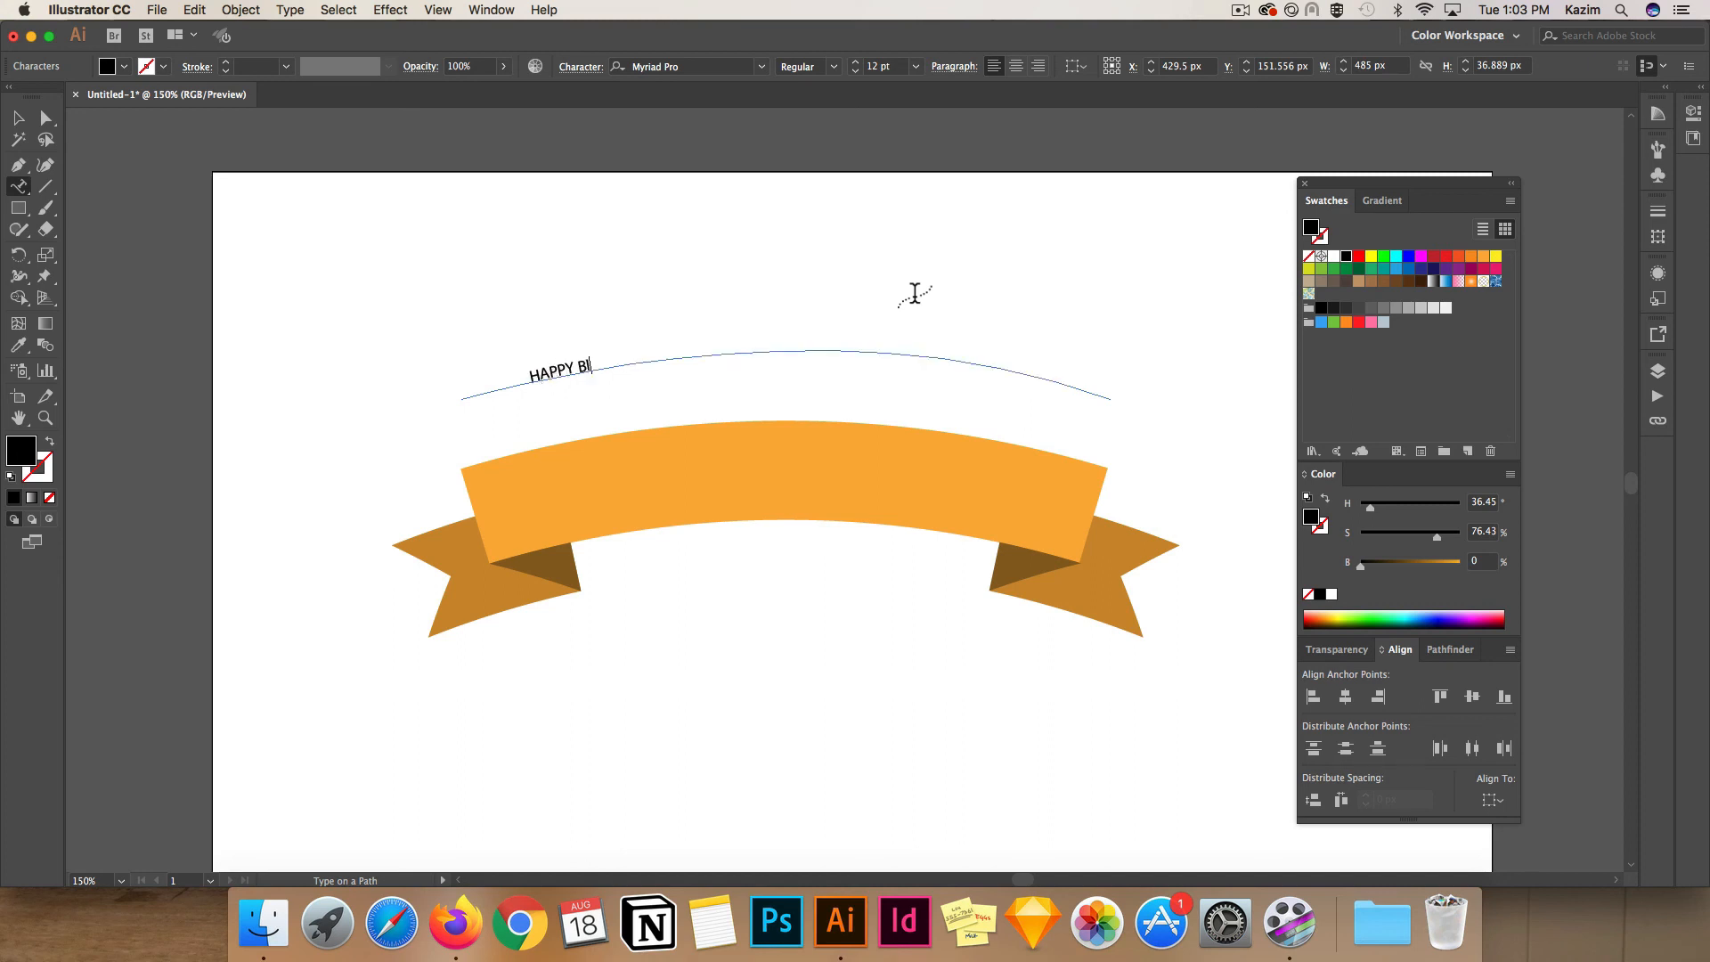
type("RTHDAY")
Select all the text on the curved path and enlarge its font size to 58 pt
key("super+a")
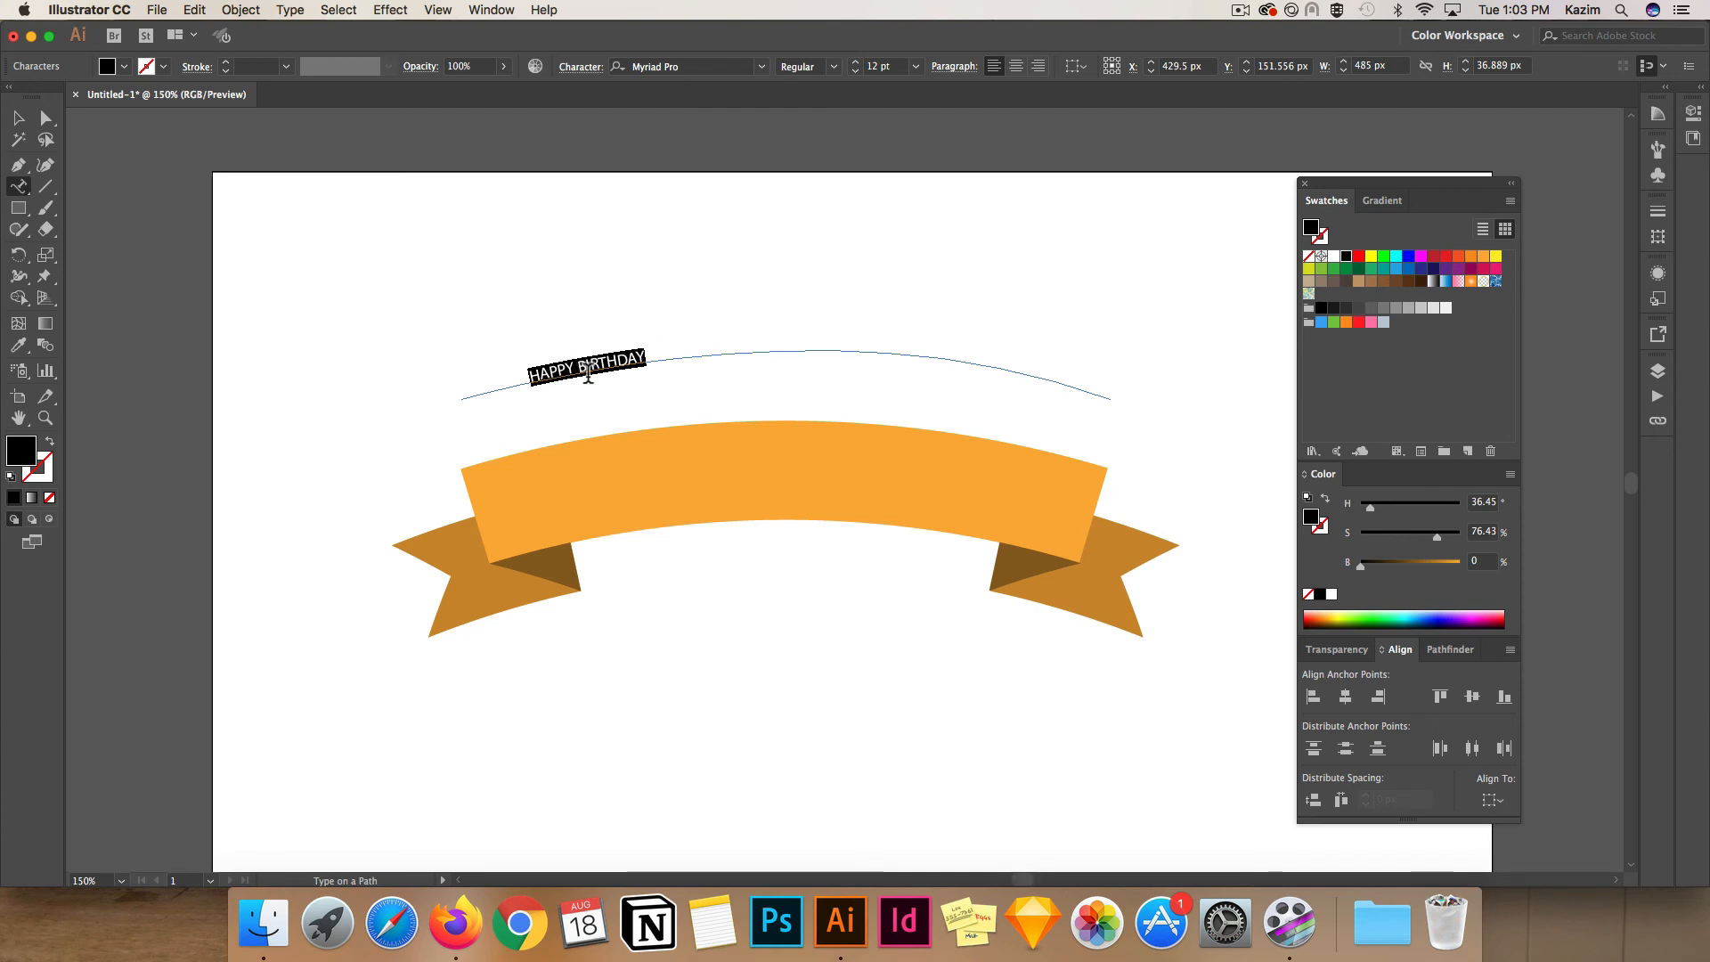
left_click(857, 64)
left_click(857, 64)
left_click(856, 64)
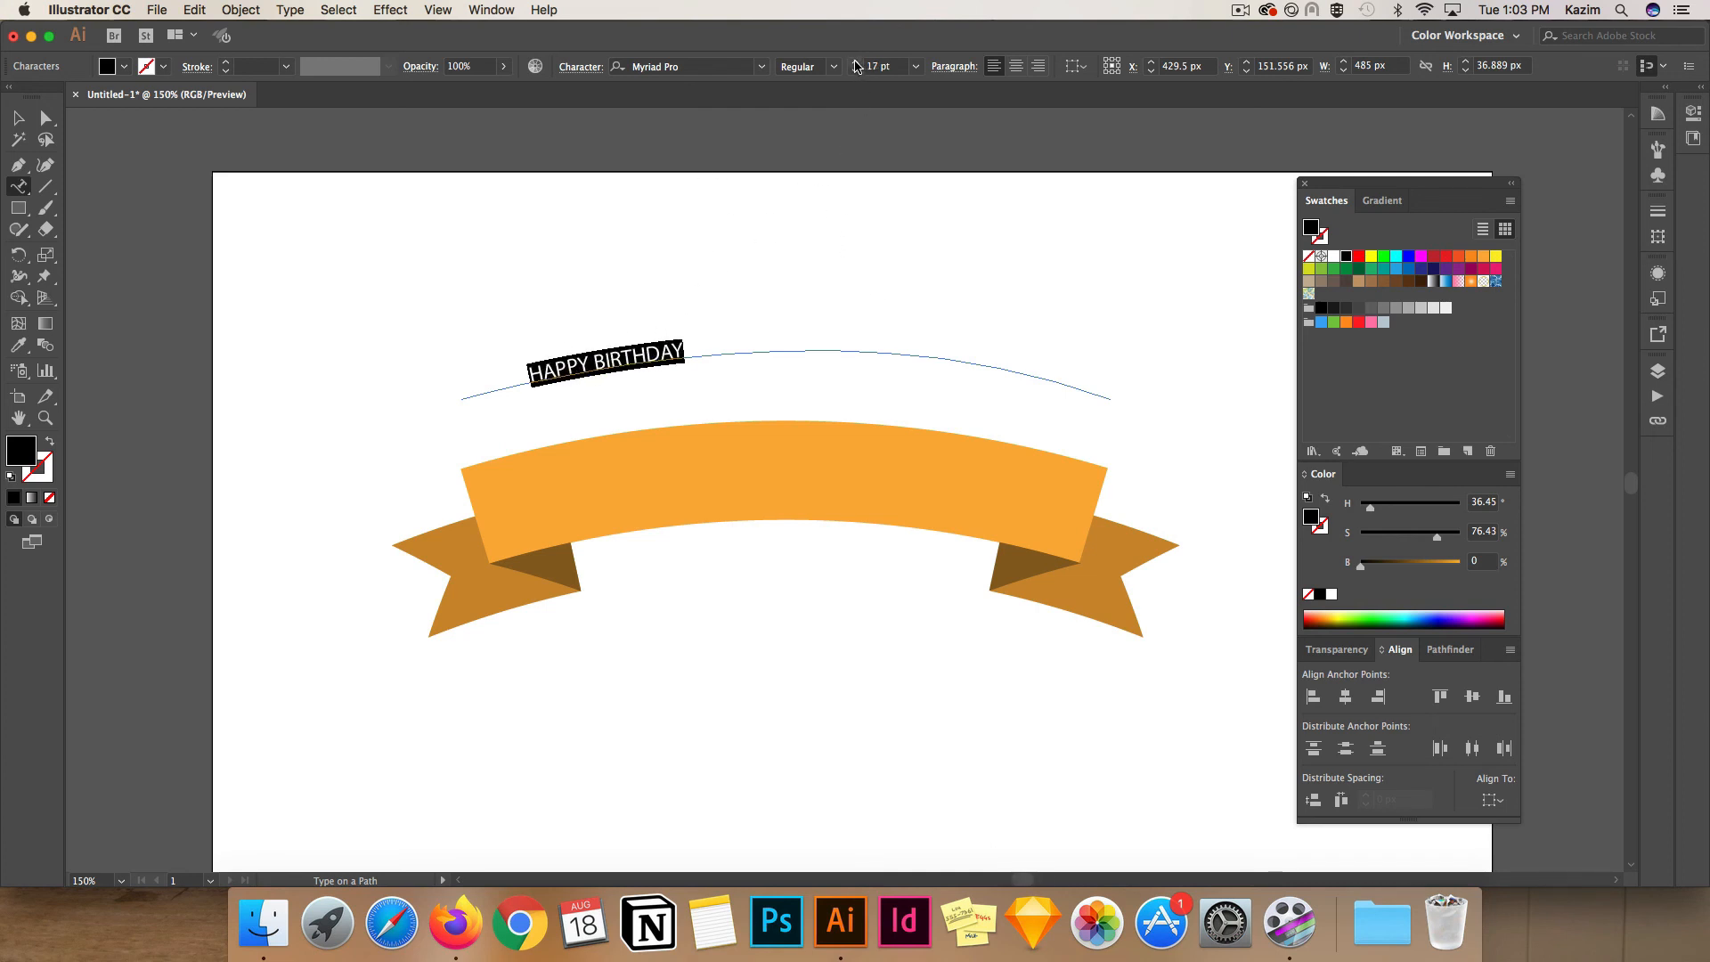
left_click(856, 64)
left_click(857, 64)
left_click(857, 64)
left_click(857, 64)
left_click(857, 64)
left_click(856, 65)
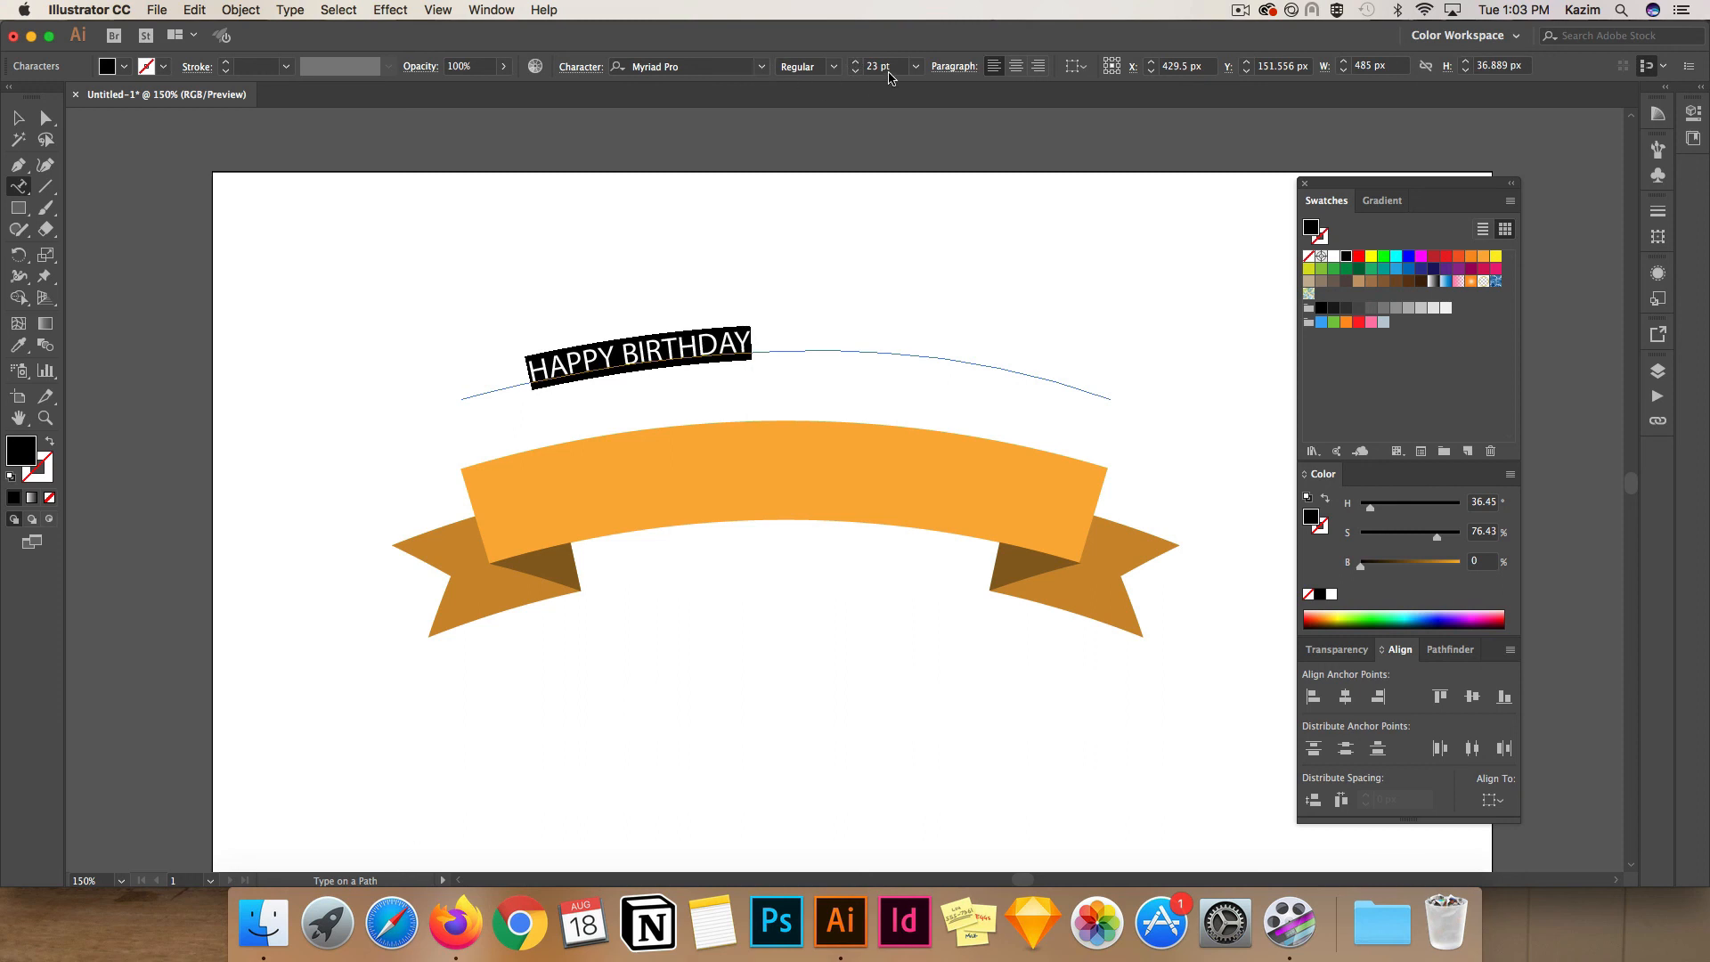
left_click(915, 66)
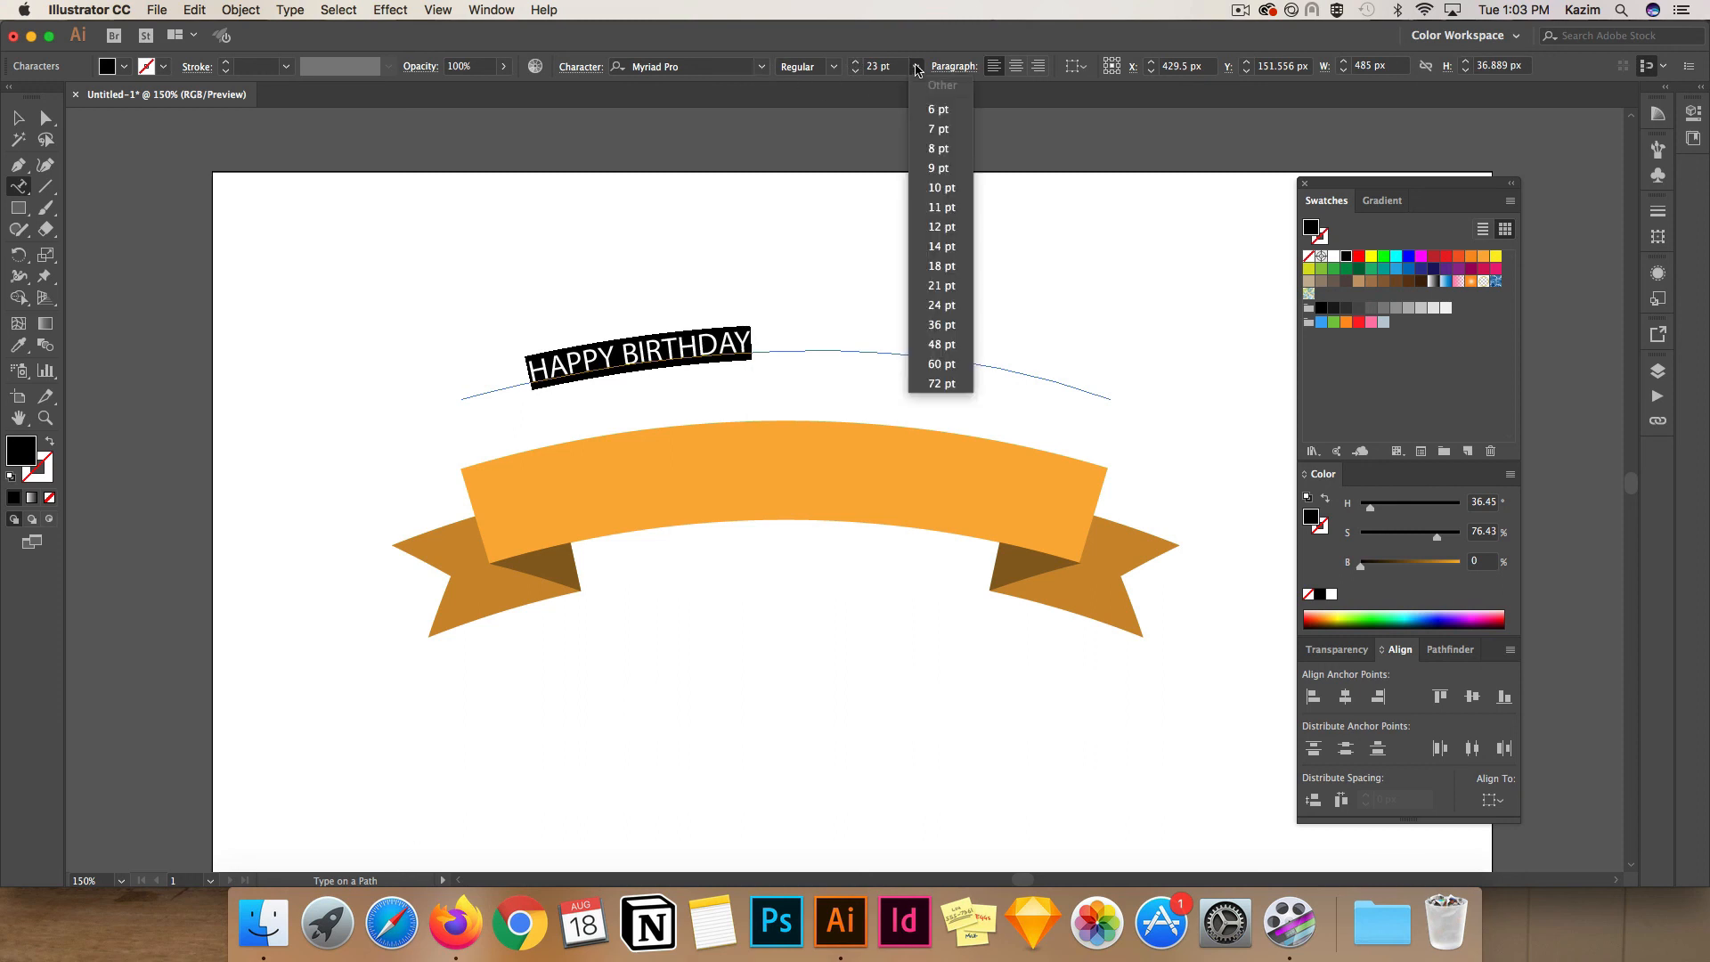
left_click(942, 345)
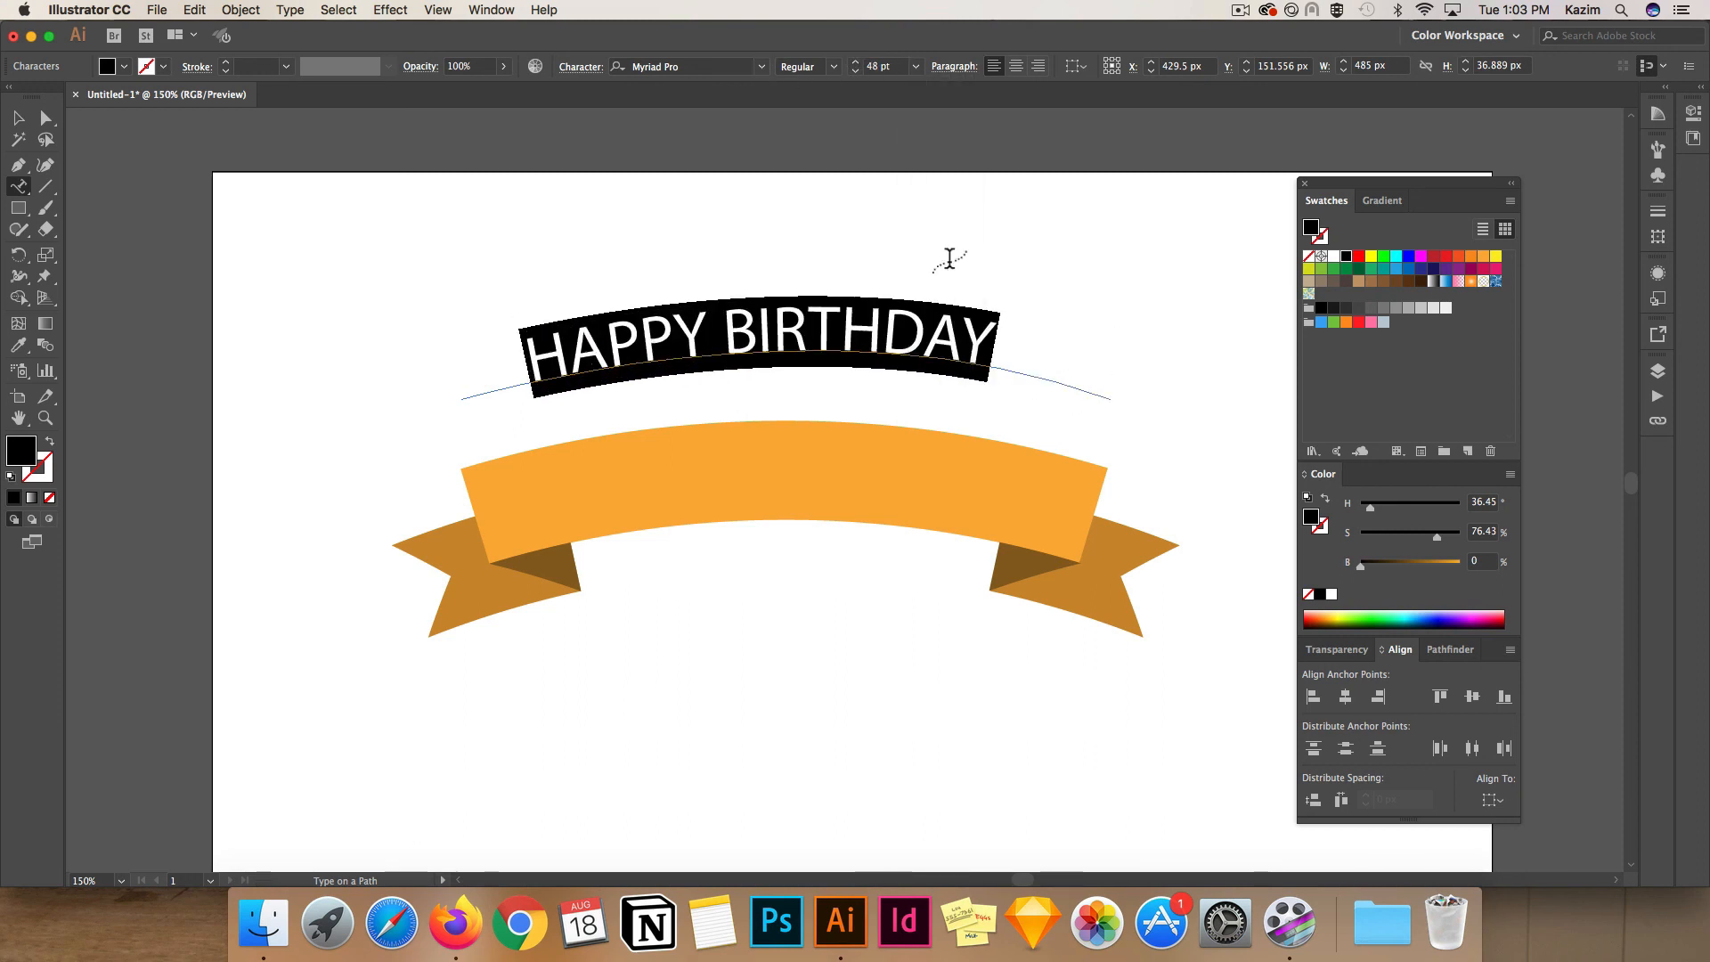
left_click(852, 63)
type("58")
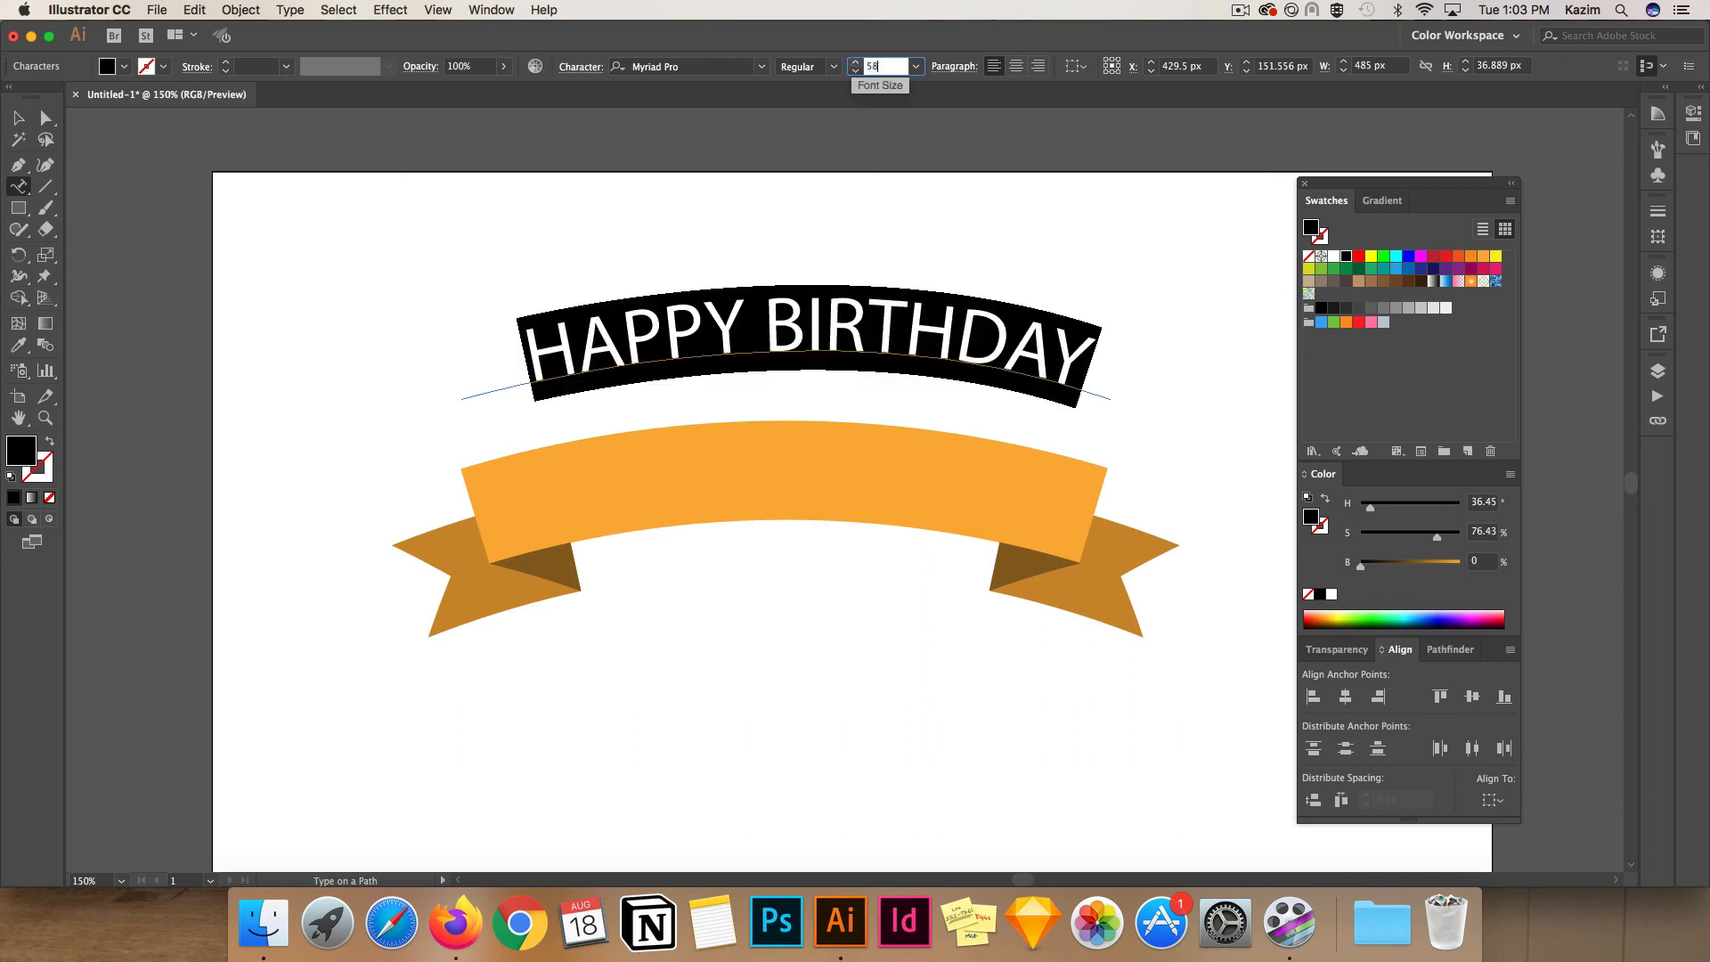
Set the curved text's font style to Bold and its size to 55 pt
left_click(834, 68)
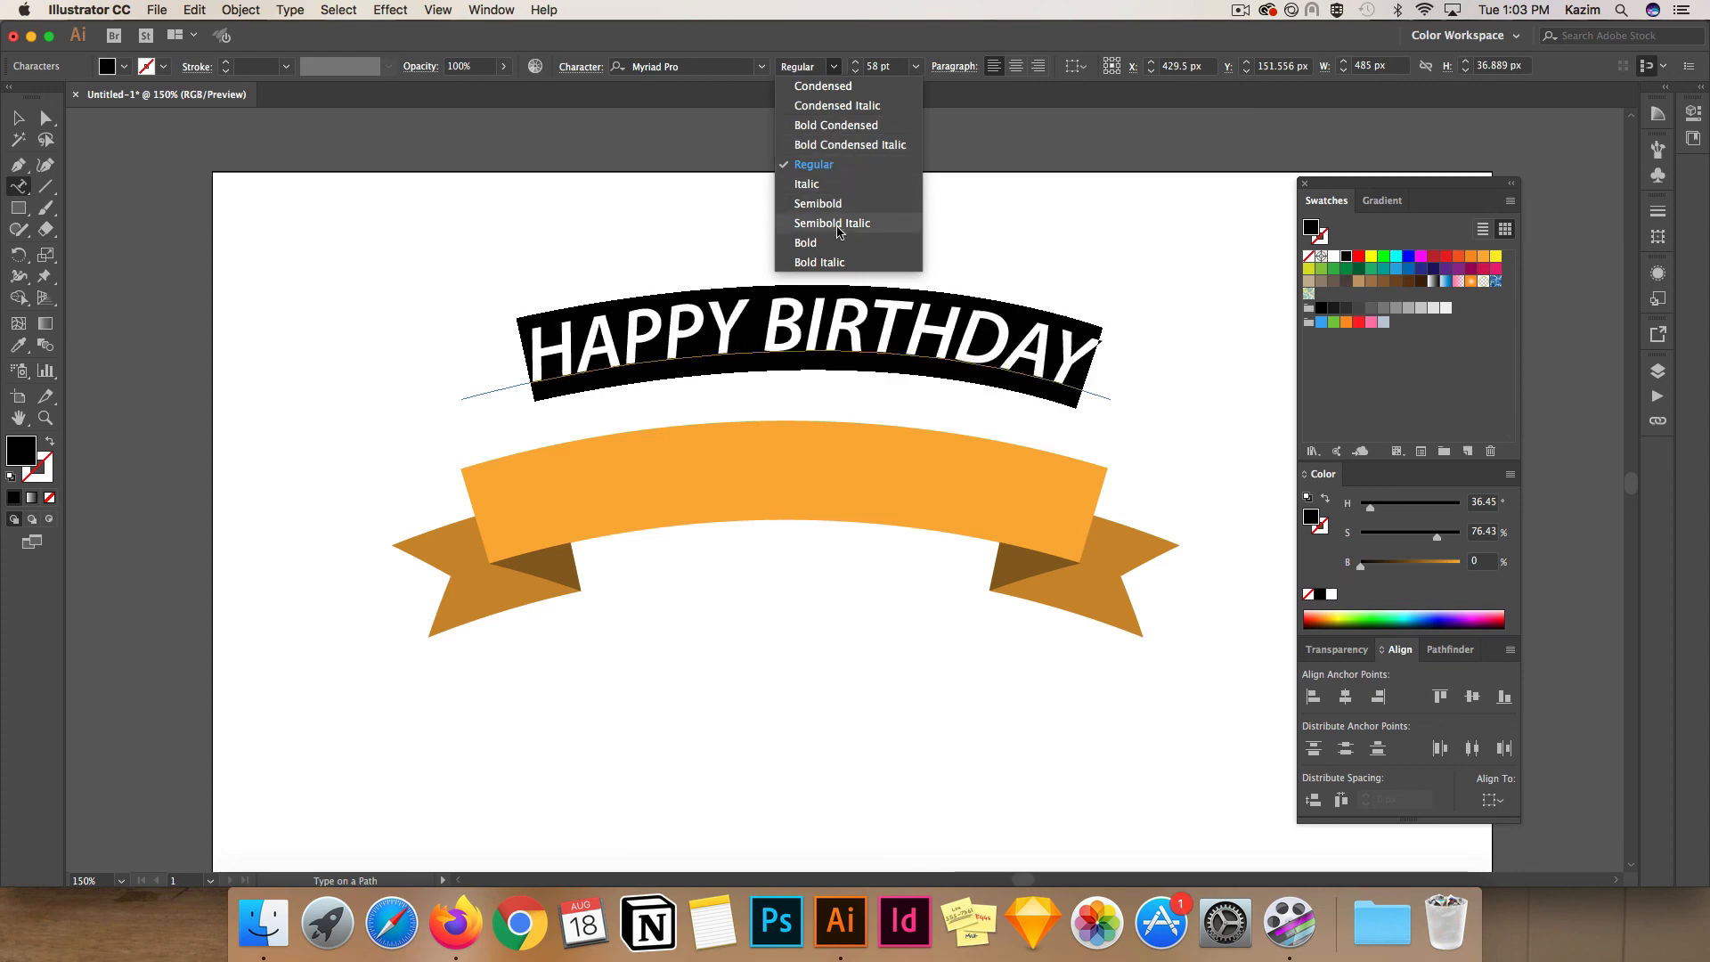
left_click(838, 249)
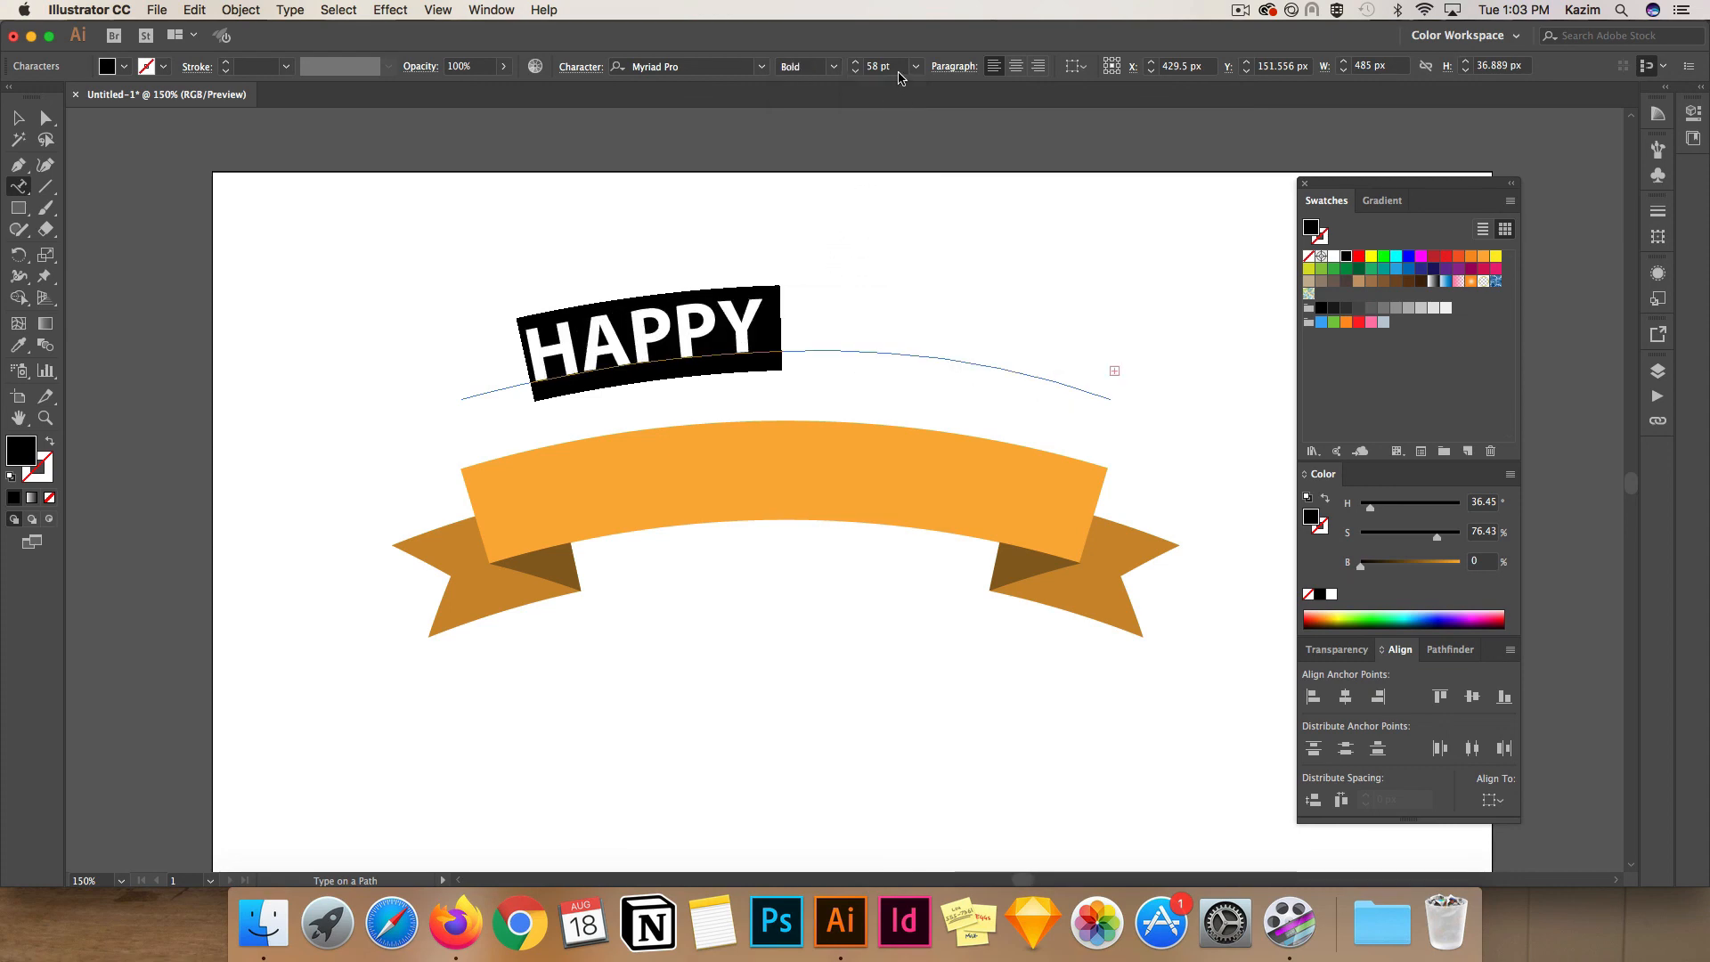
left_click(856, 68)
type("55")
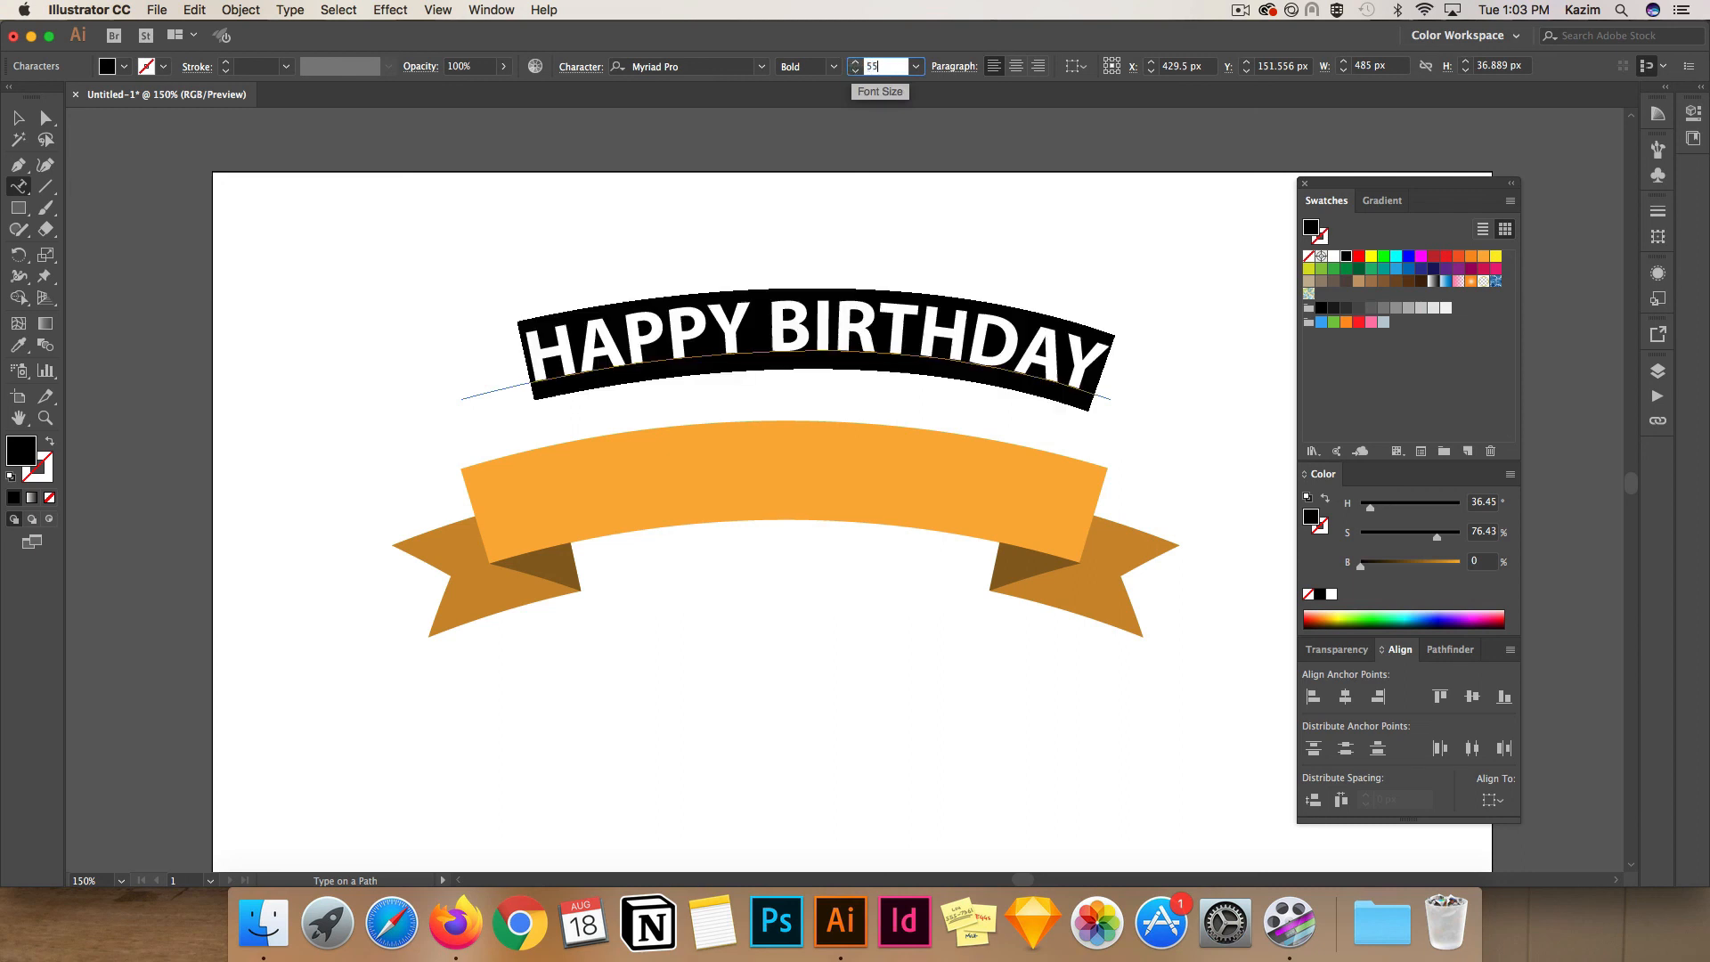
Select the curved text as an object and move it 100 px down onto the ribbon's orange band
left_click(18, 118)
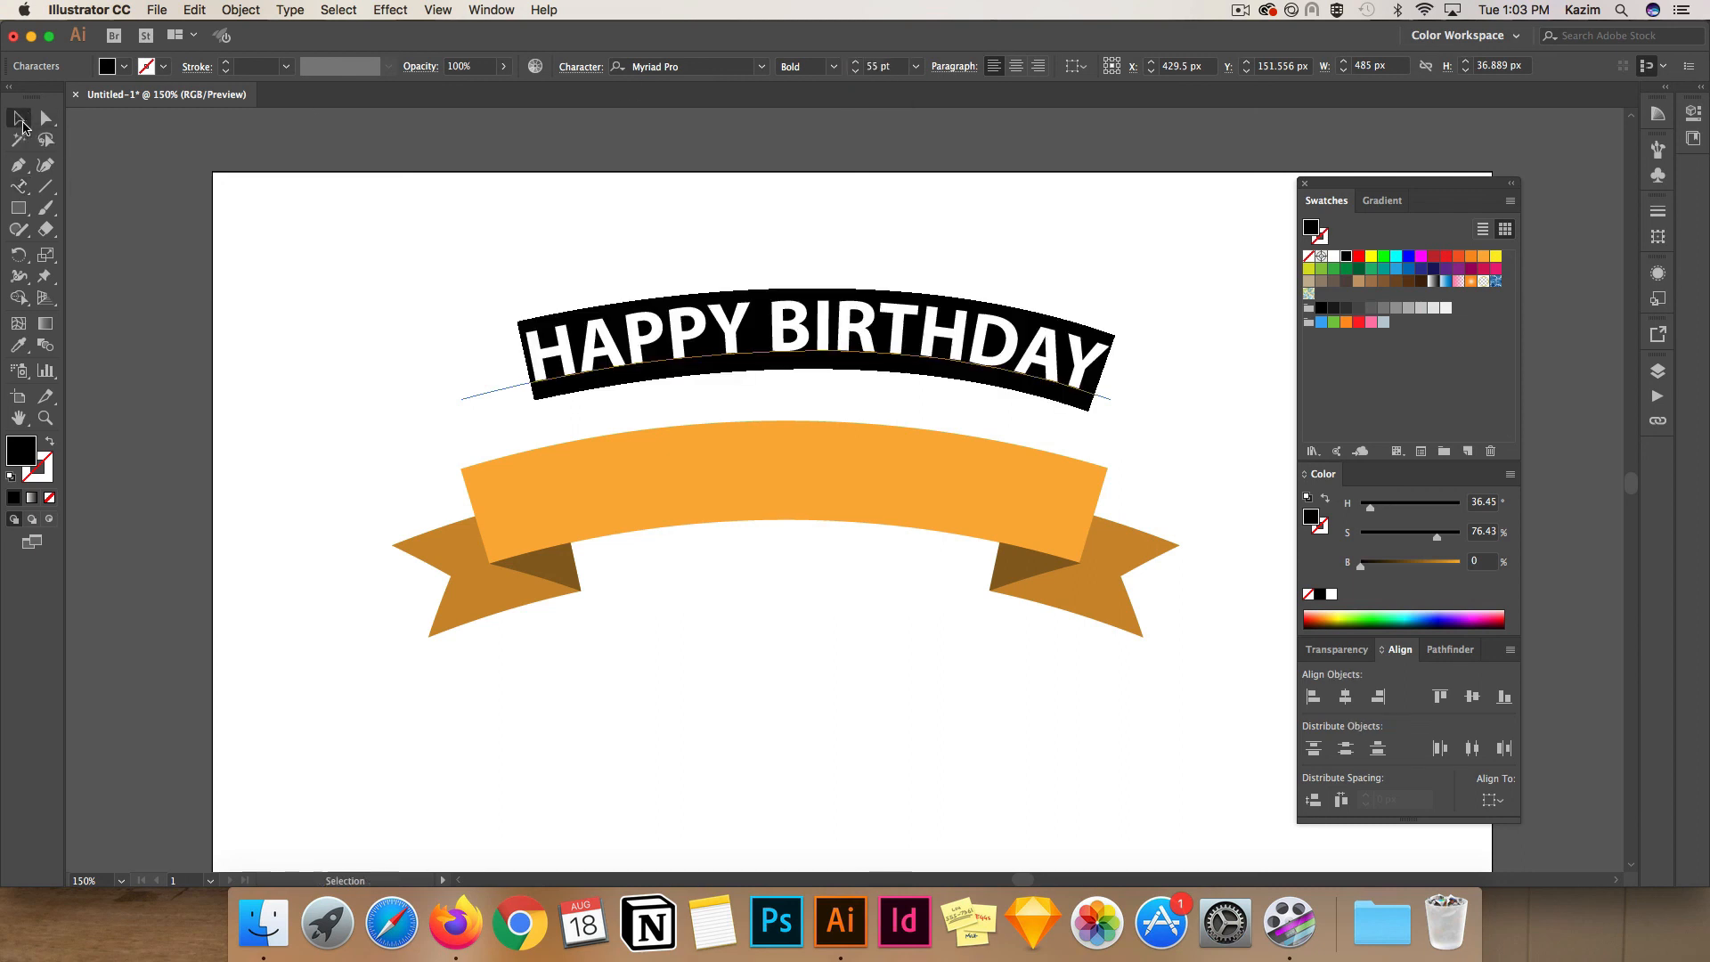
key("shift+Down")
key("shift+Down")
key("shift+Down")
key("shift+Down")
key("shift+Down")
key("shift+Down")
key("shift+Down")
key("shift+Down")
key("shift+Down")
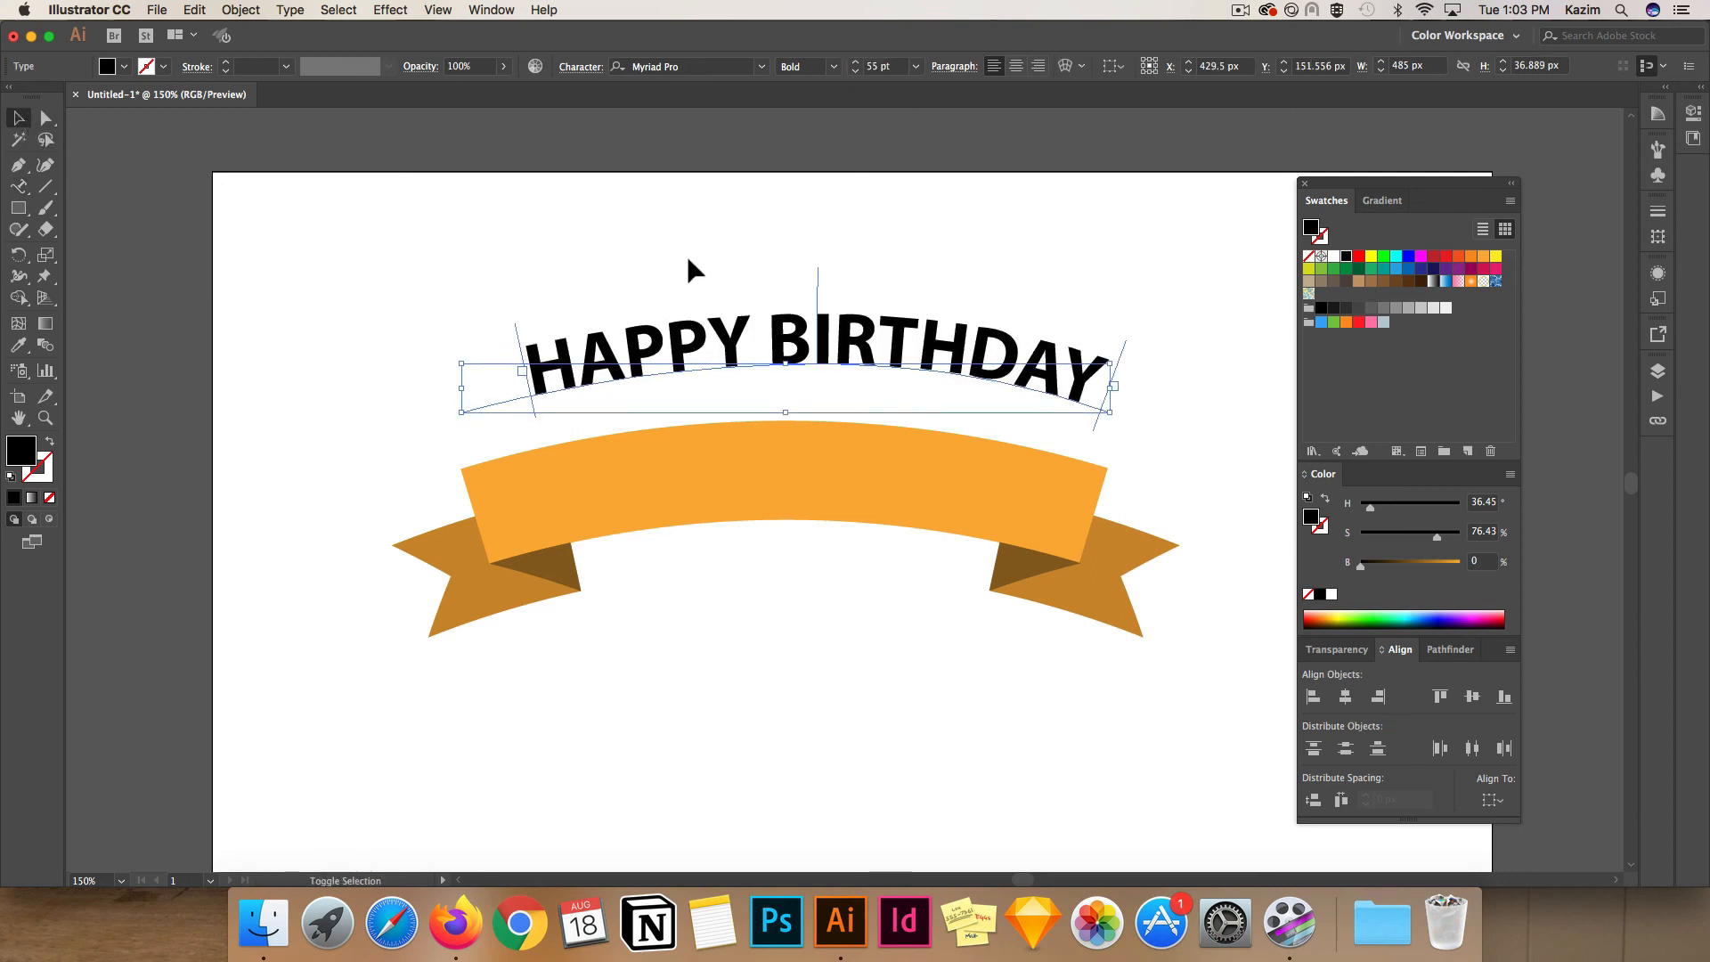
key("shift+Down")
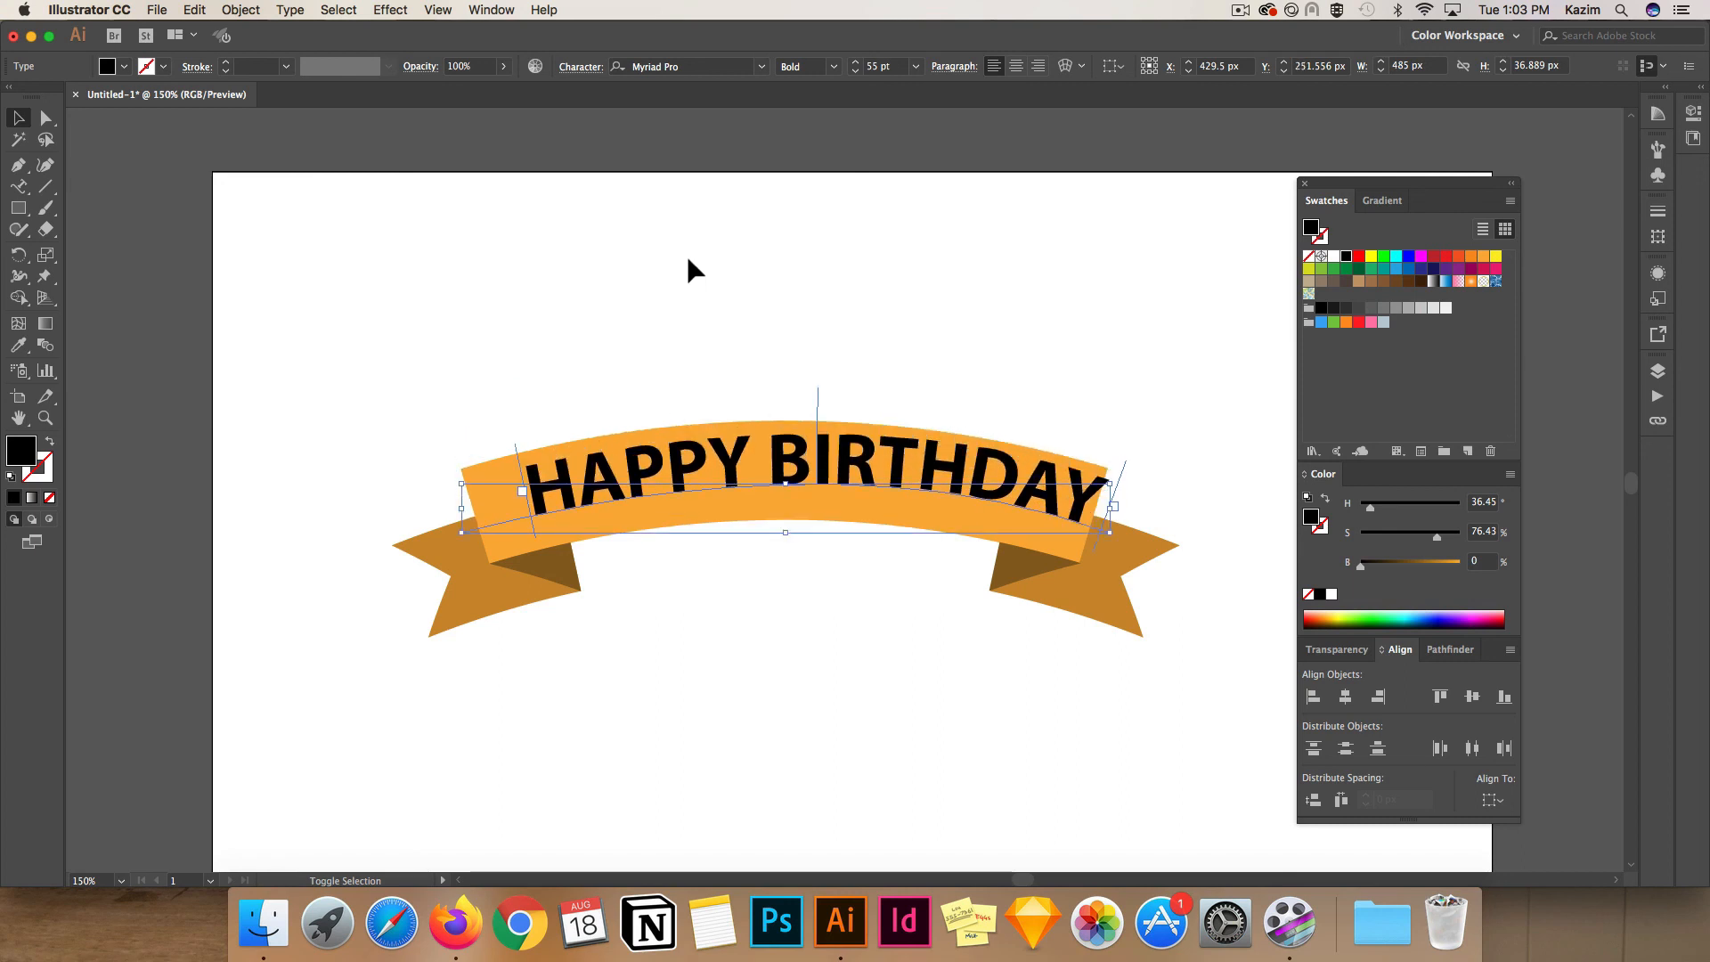
Nudge the curved text left and down to X 413.5 px, Y 260.556 px to center it on the band
key("Left")
key("Left")
key("Left")
key("Left")
key("Left")
key("Left")
key("Left")
key("Left")
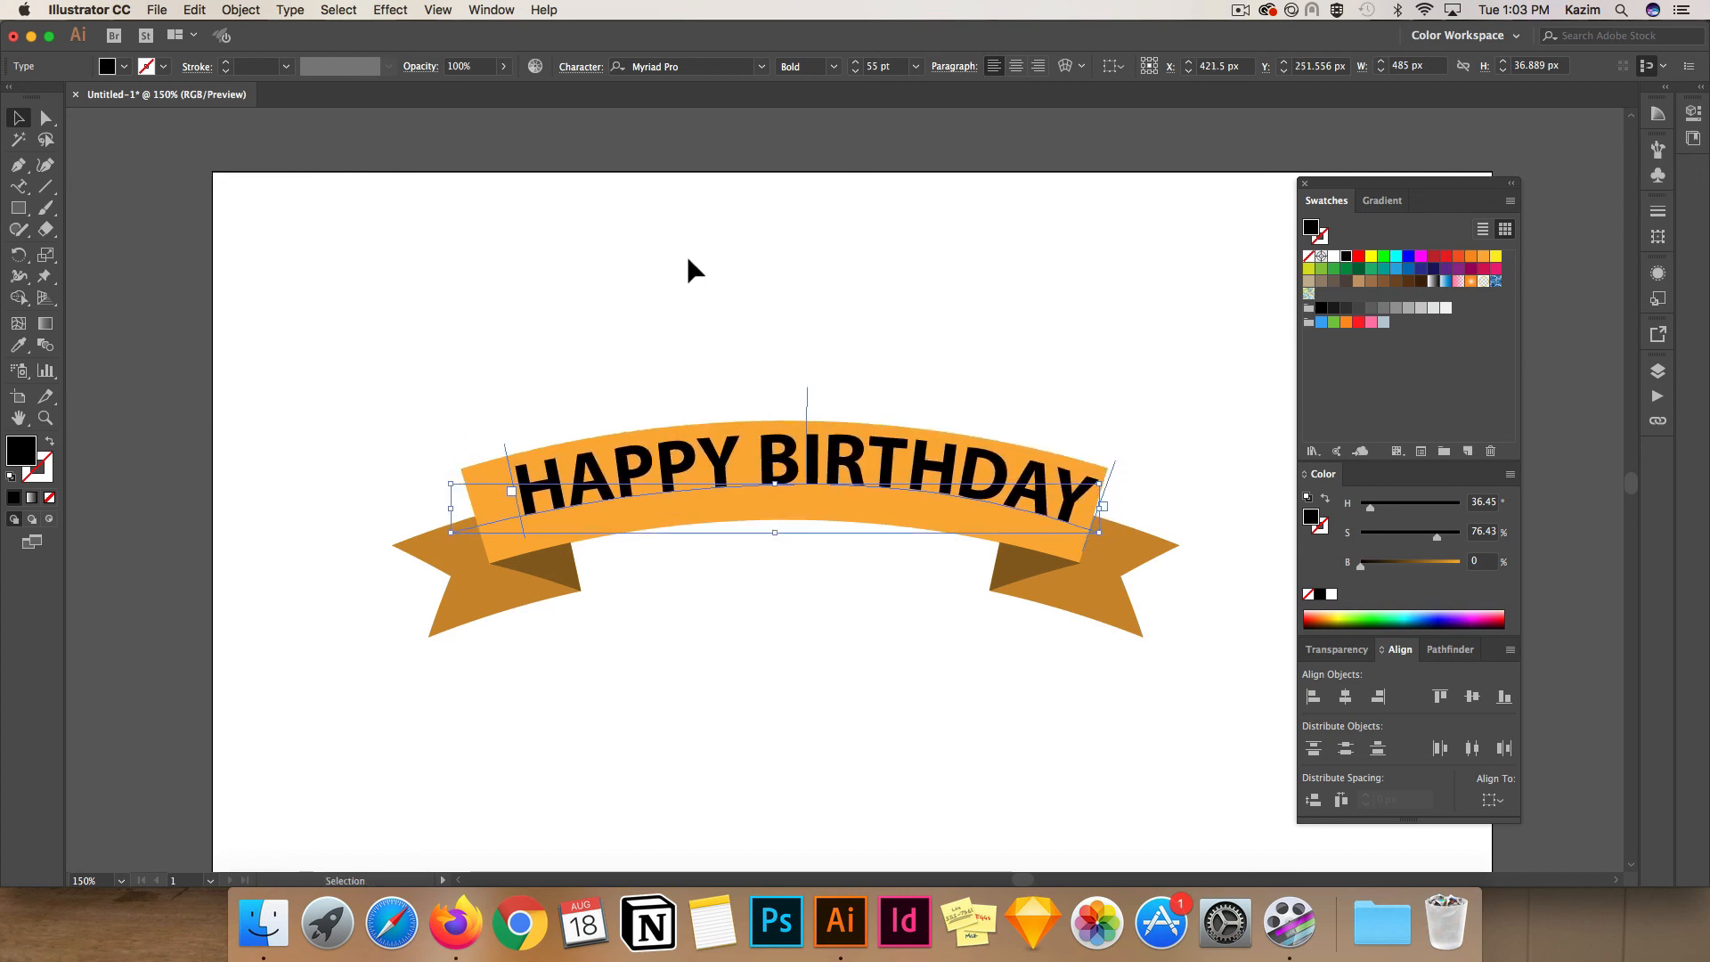
key("Down")
key("Down")
key("Down")
key("Down")
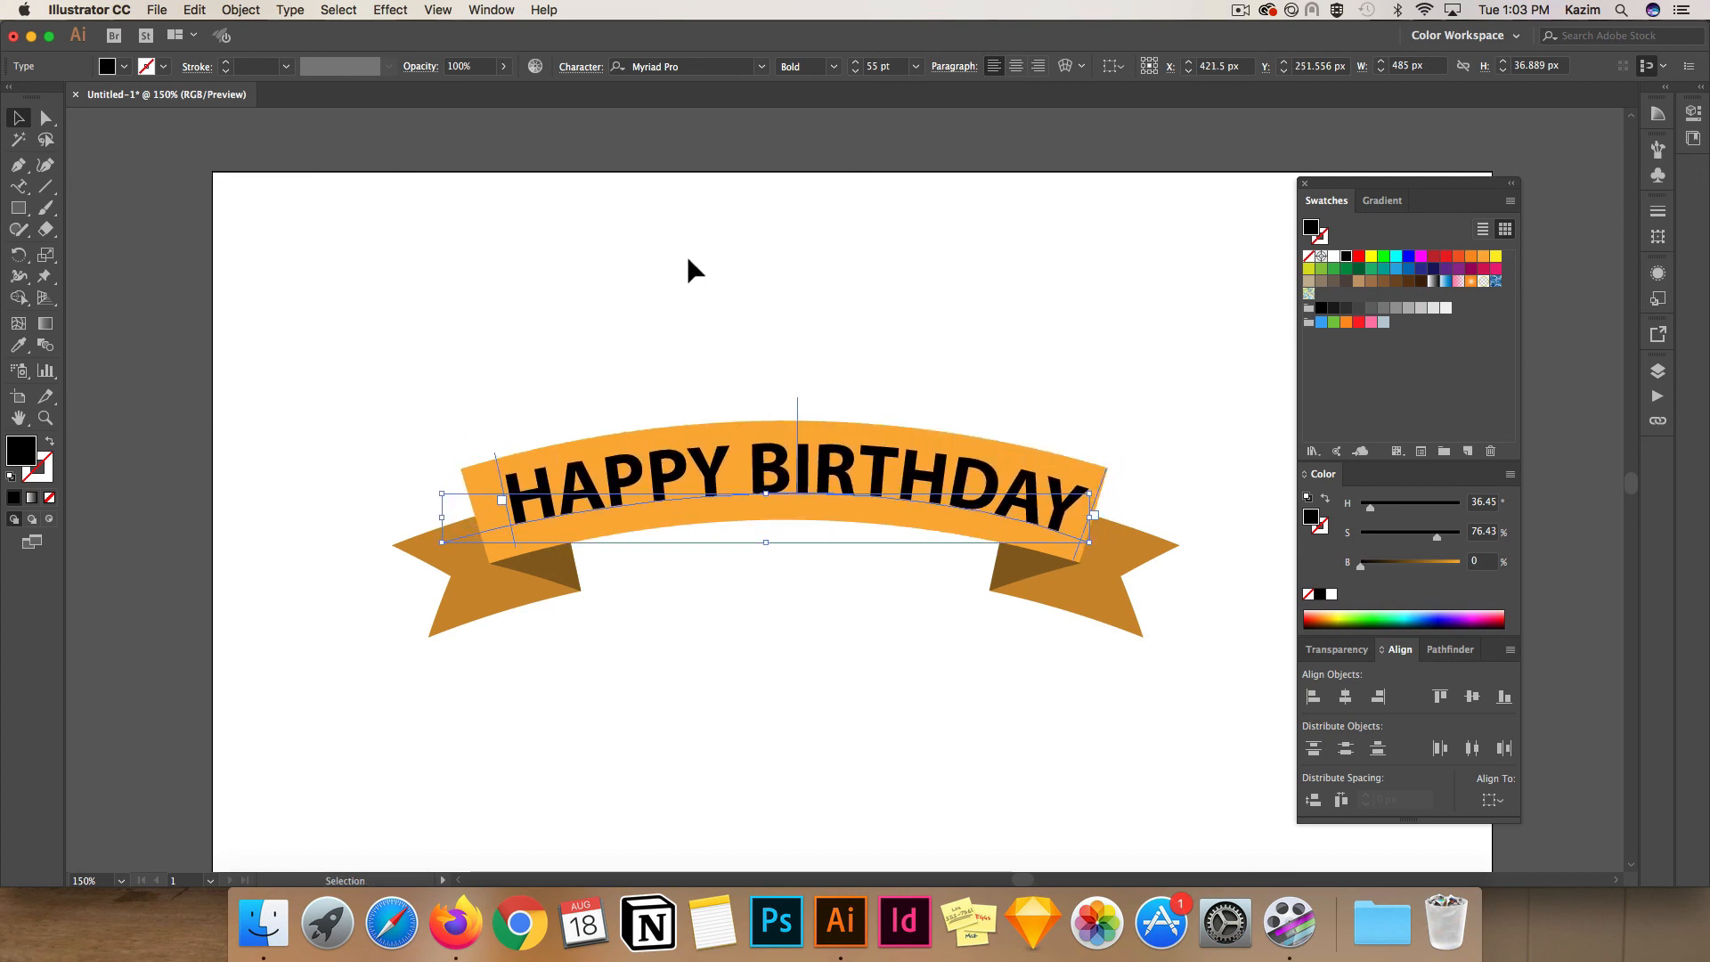
key("Left")
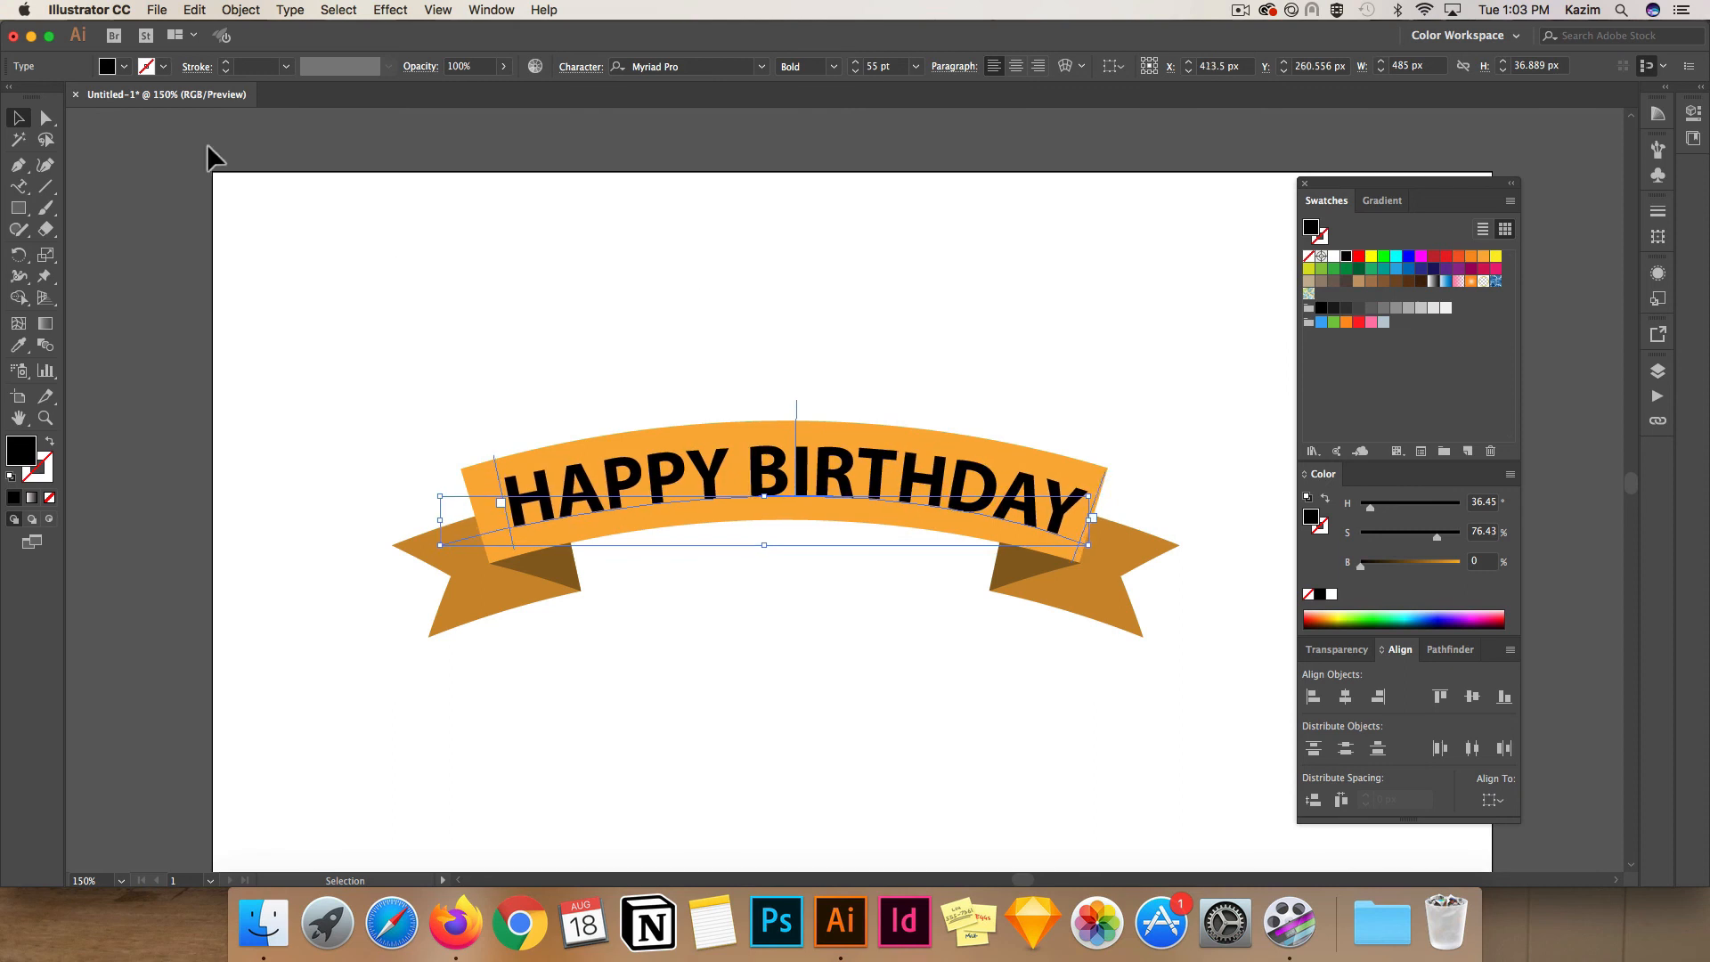
Change the curved text's fill colour to white and deselect it
left_click(125, 67)
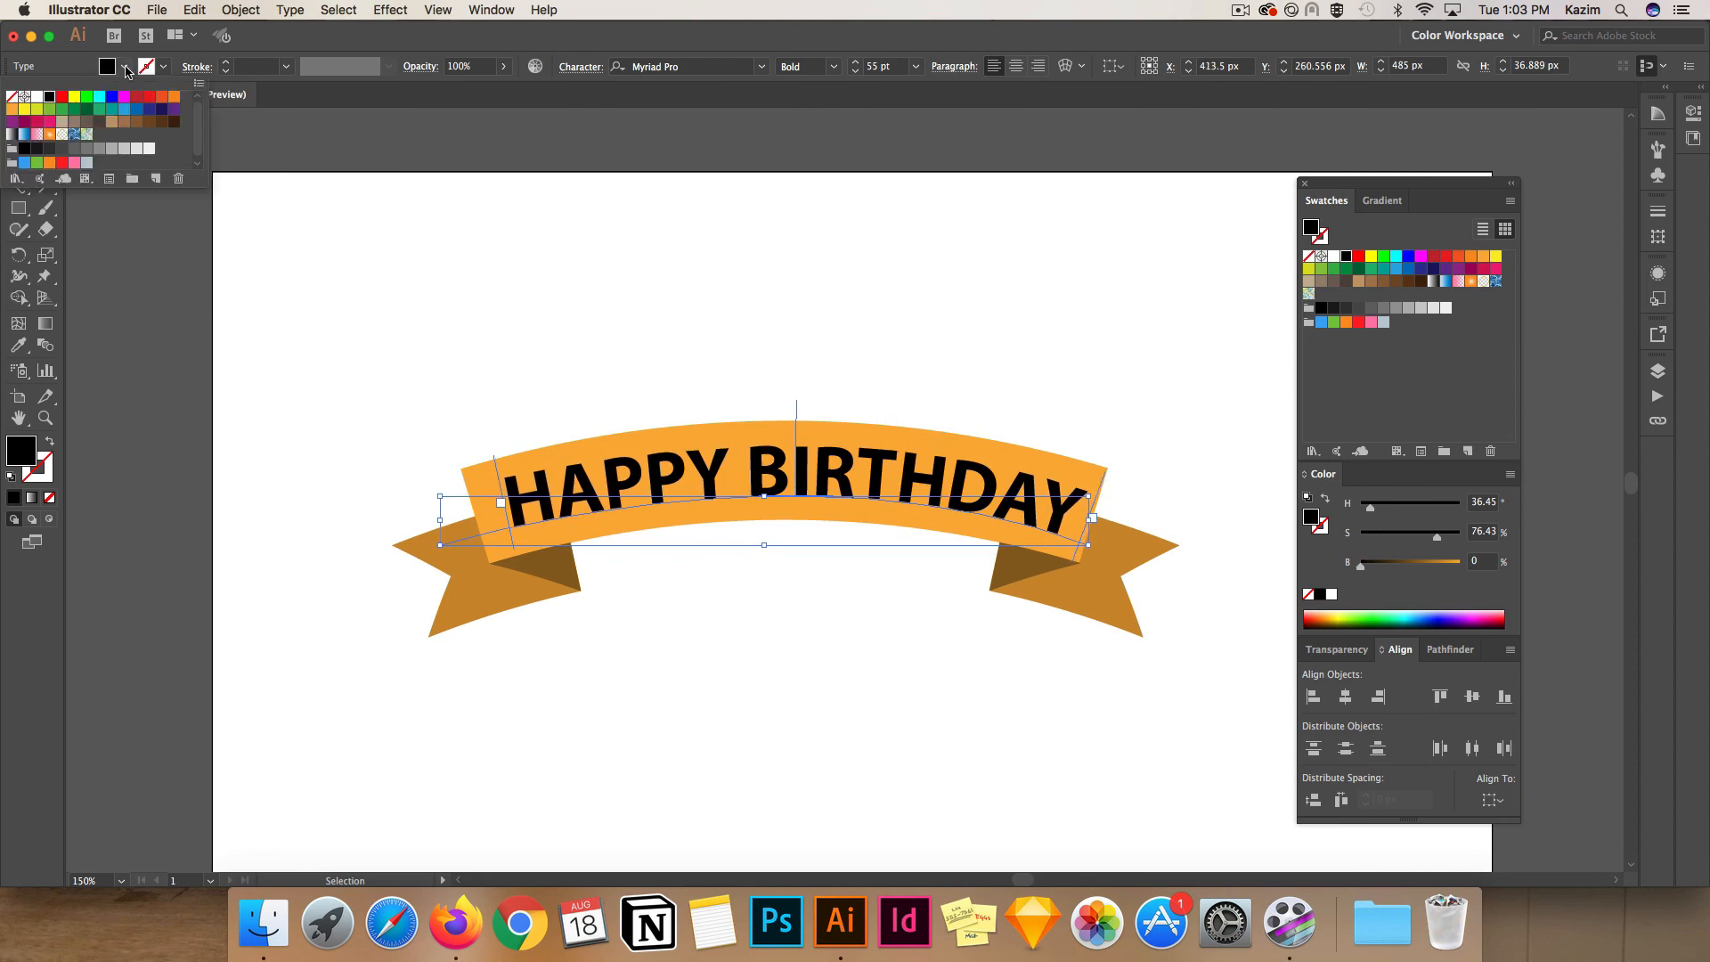
left_click(37, 98)
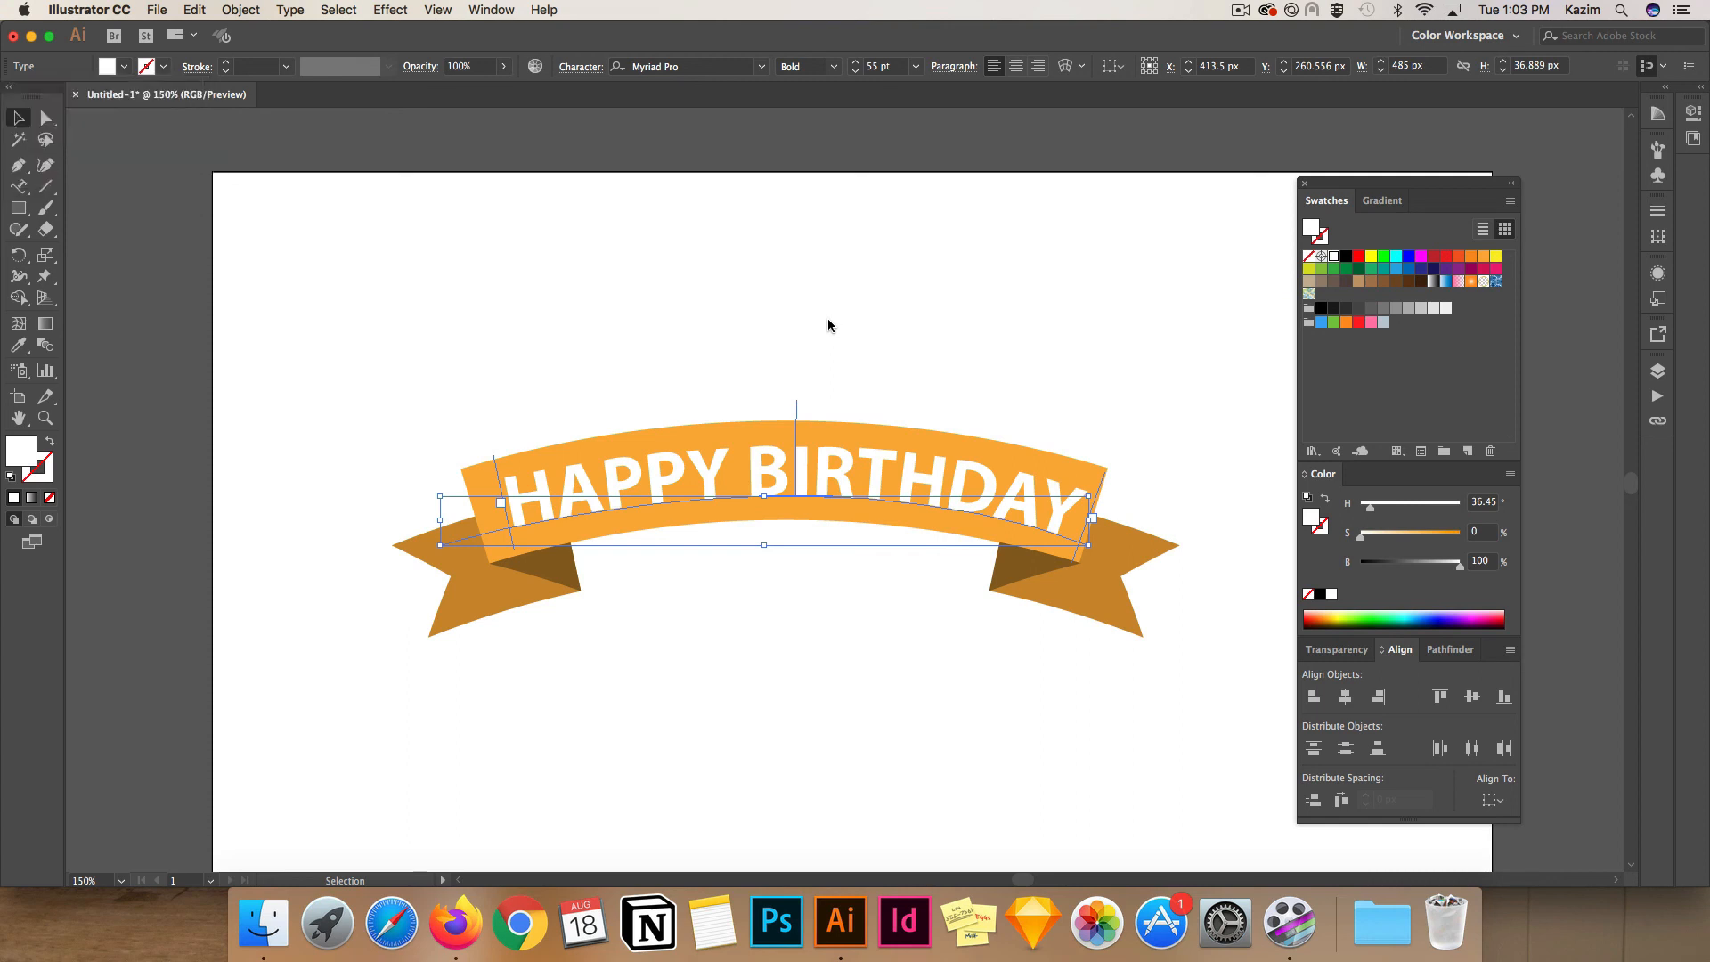
left_click(513, 249)
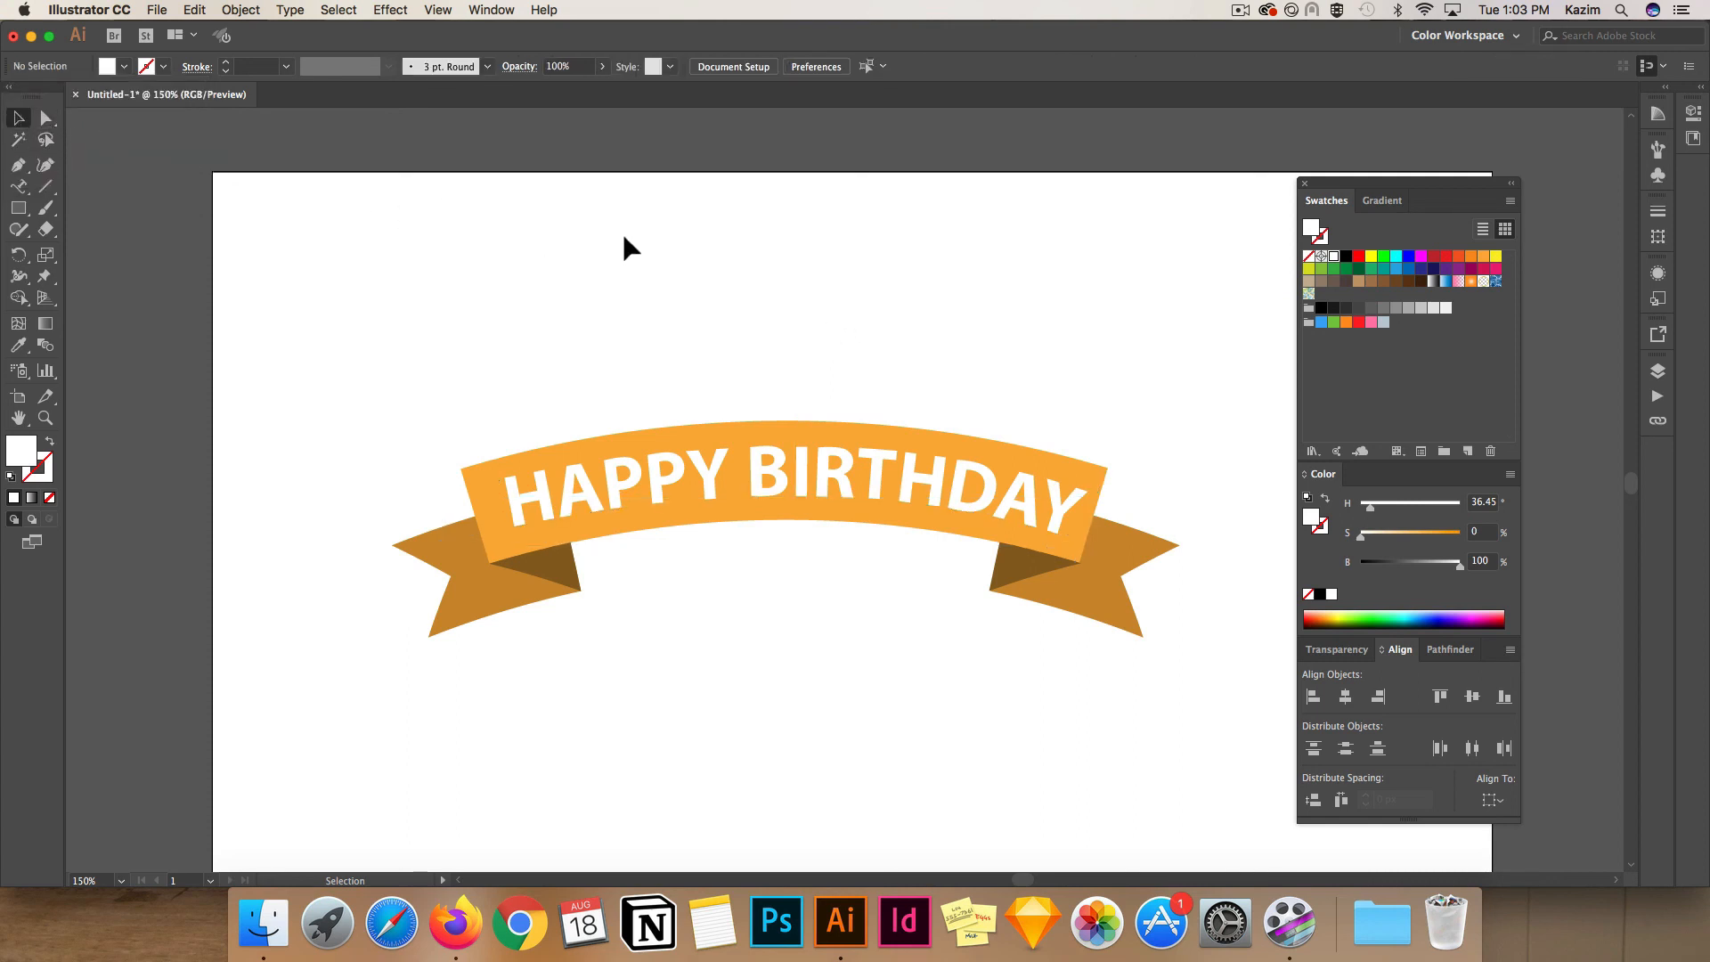
scroll(1038, 307, "right", 5)
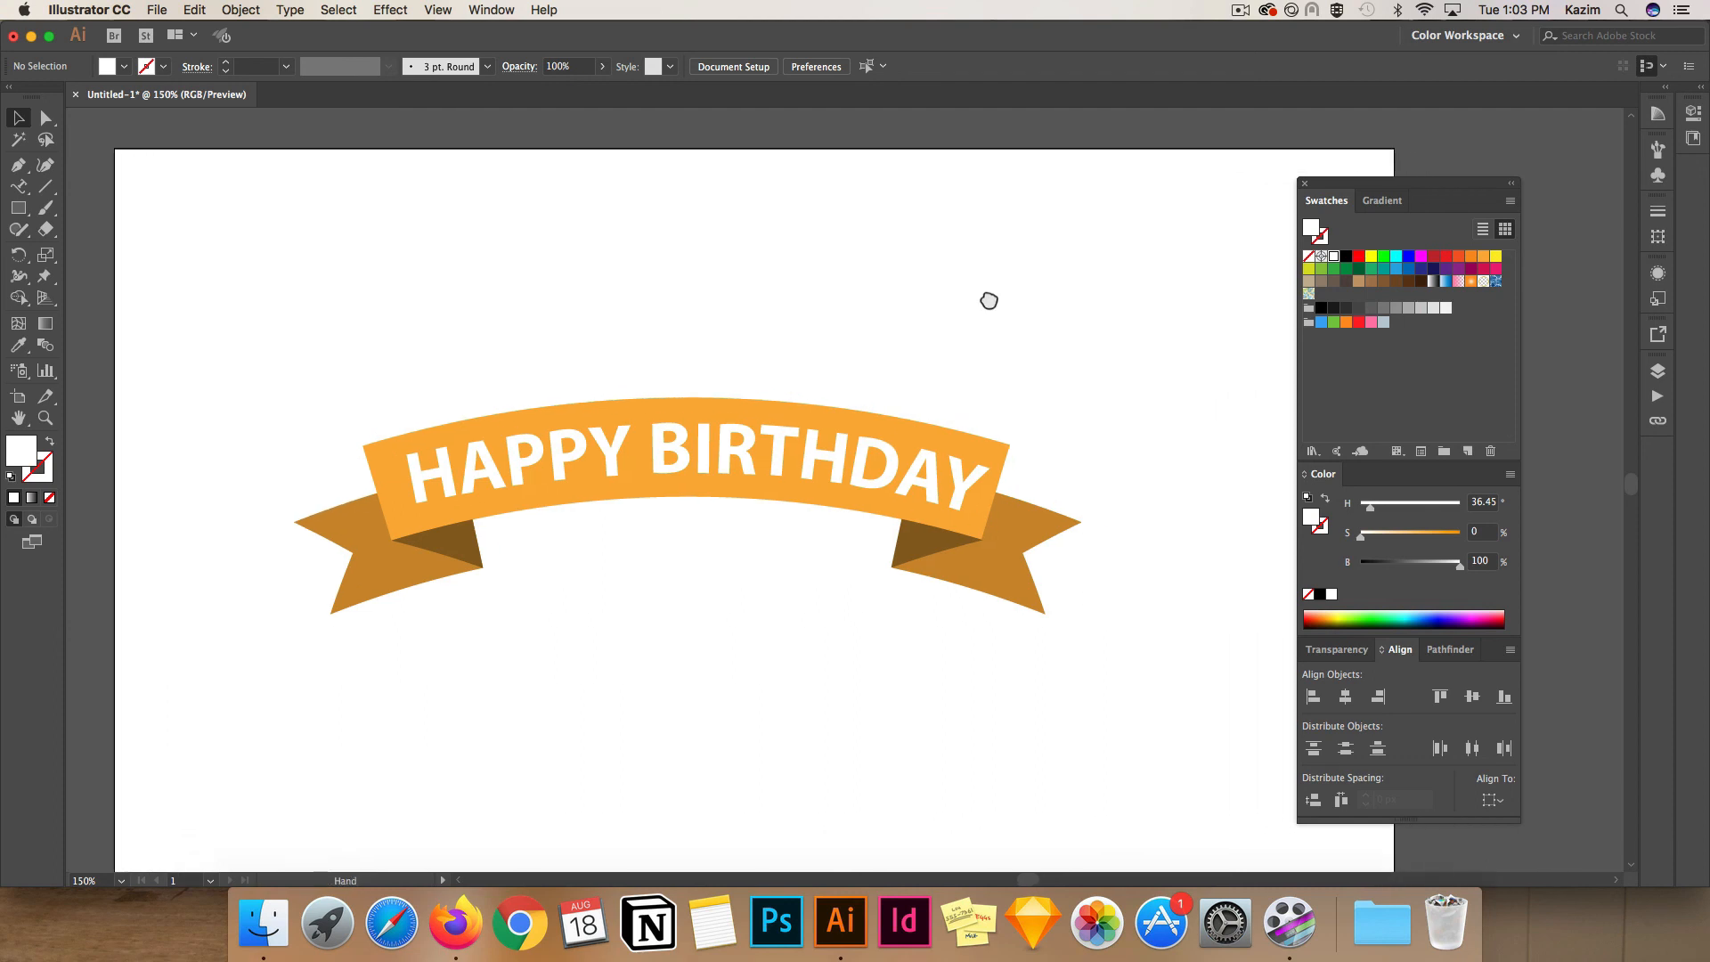